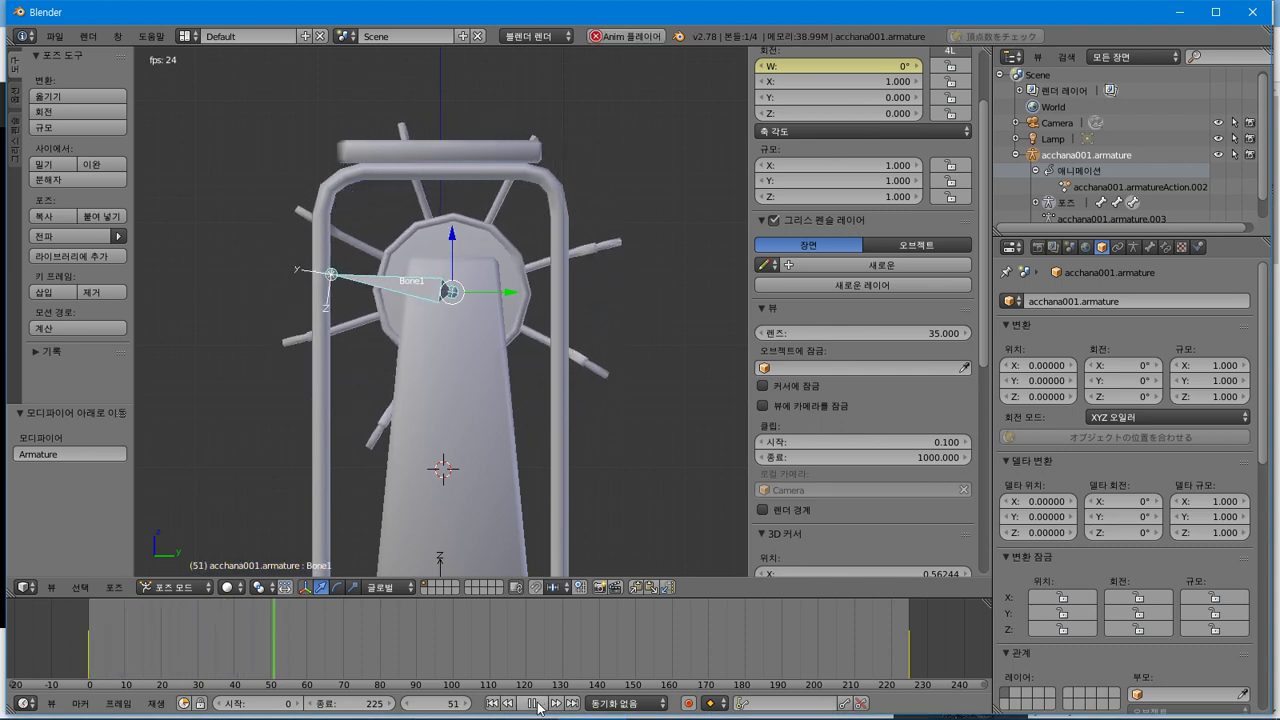
Stop the playback and export the armature's animation as a CM3D2 motion, overwriting bba37prop002_accsenaka.anm.
{"action": "left_click", "coordinate": [534, 703]}
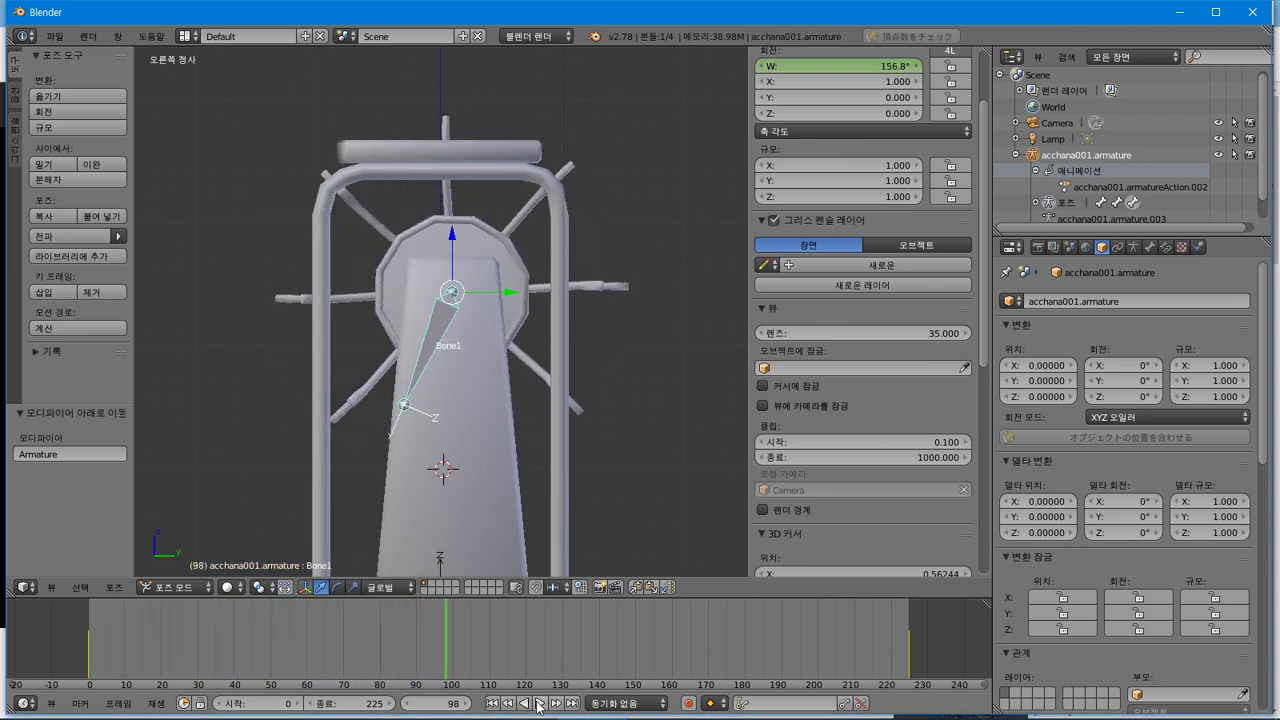
{"action": "left_click", "coordinate": [55, 40]}
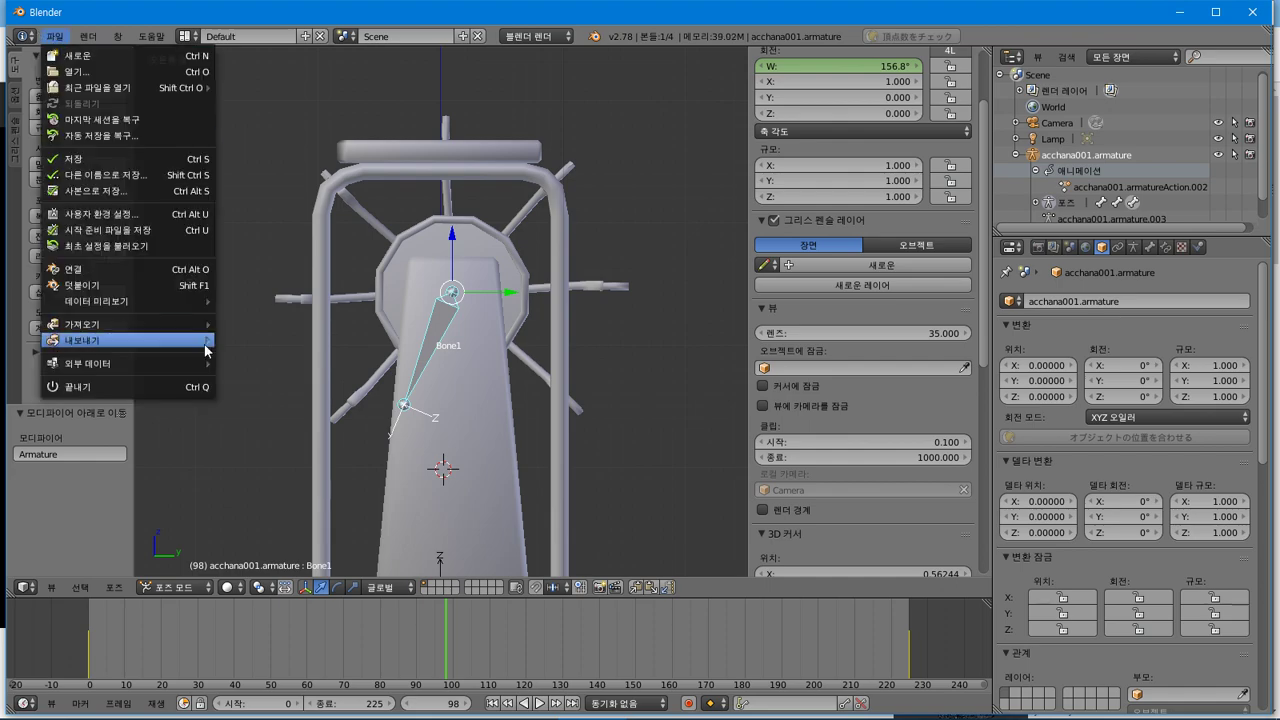
{"action": "mouse_move", "coordinate": [207, 347]}
{"action": "left_click", "coordinate": [356, 503]}
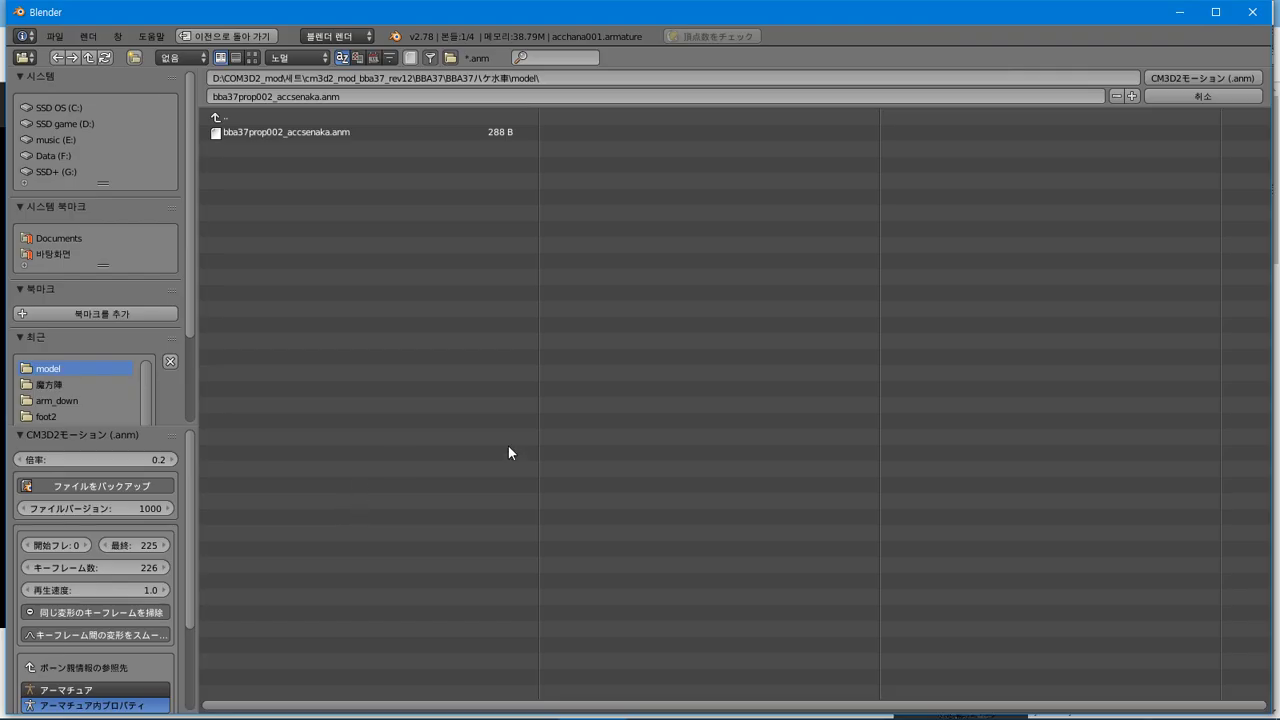
{"action": "left_click", "coordinate": [380, 131]}
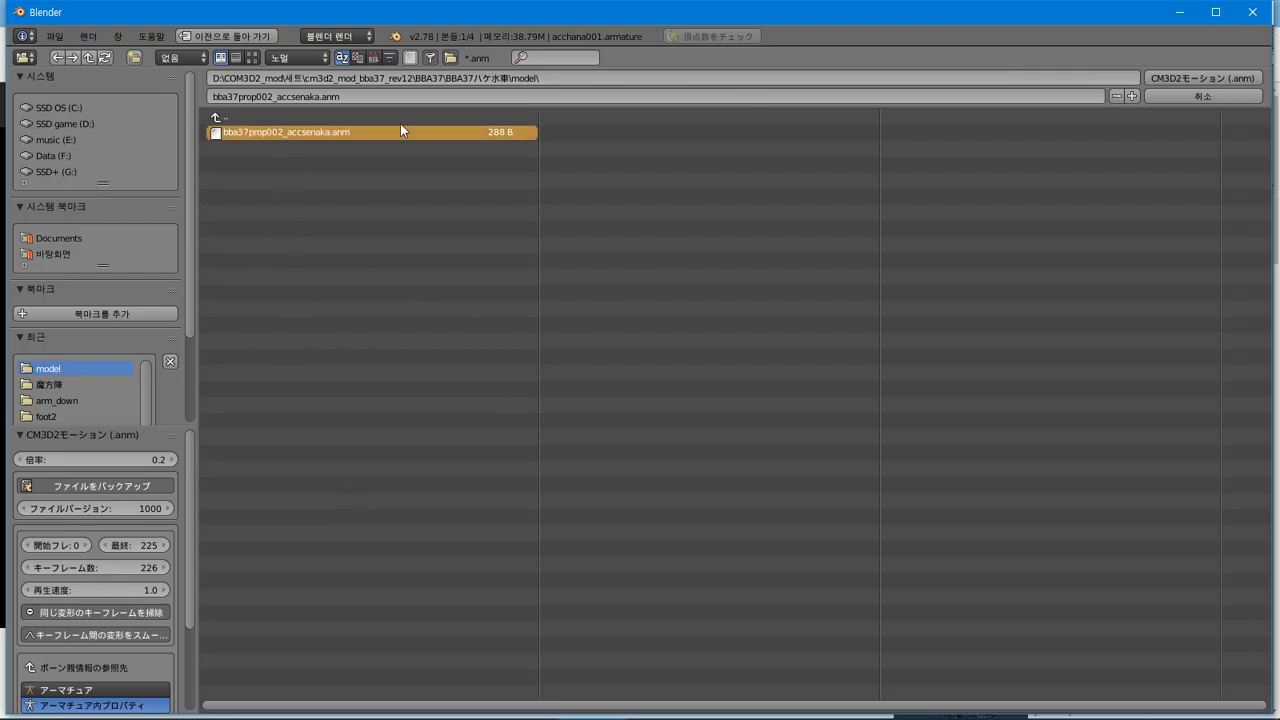
{"action": "left_click", "coordinate": [1193, 78]}
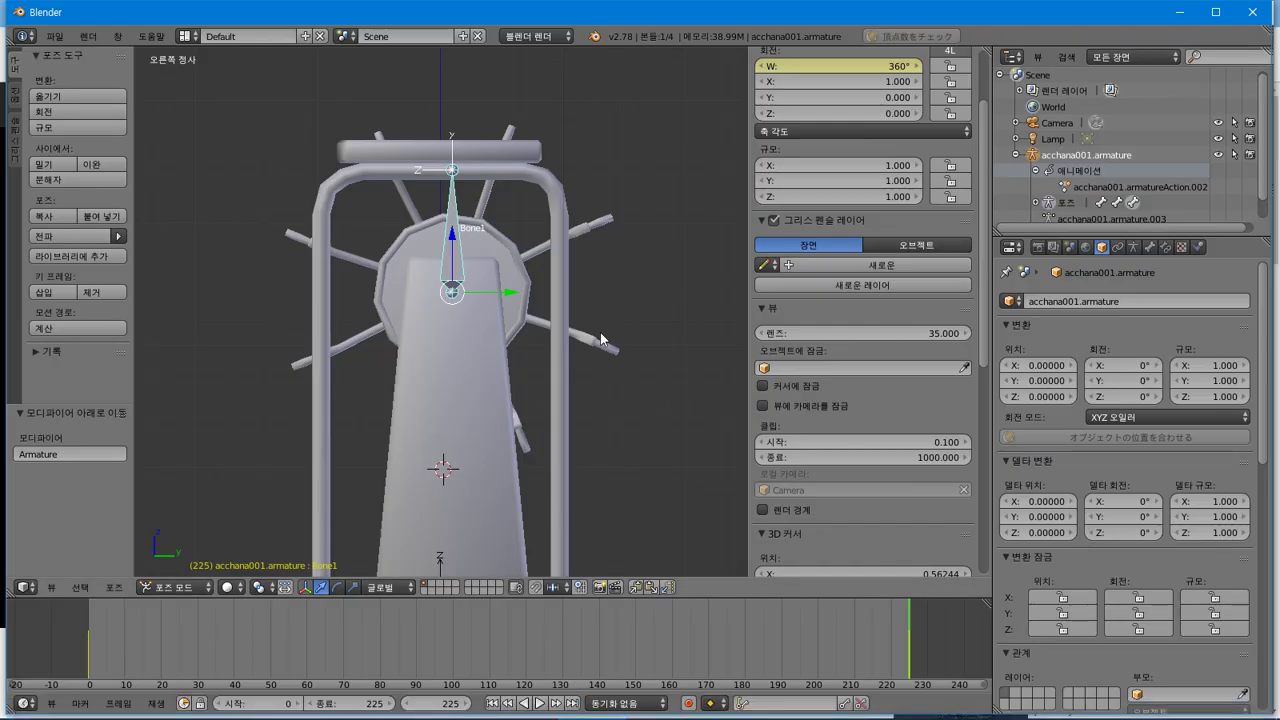
Select the acchana001 mesh and export it as a CM3D2 model, overwriting bba37prop002_accsenaka.model.
{"action": "right_click", "coordinate": [517, 266]}
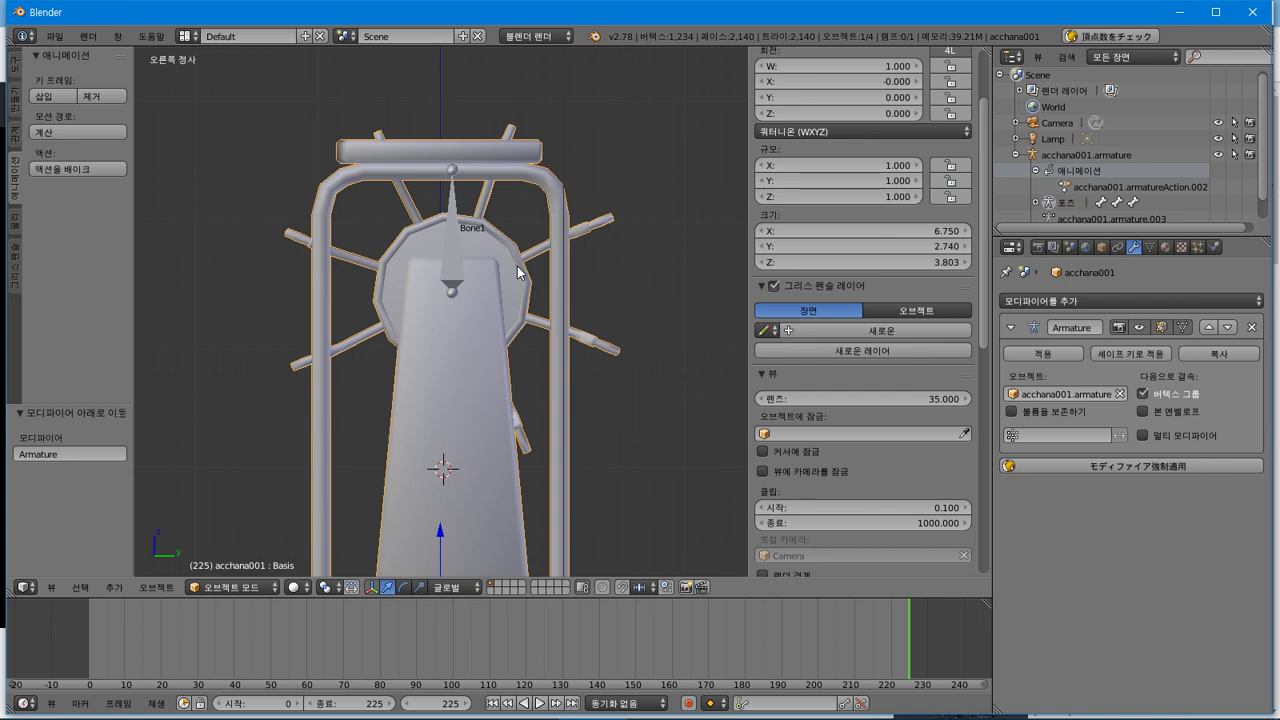
{"action": "key", "text": "alt+Tab"}
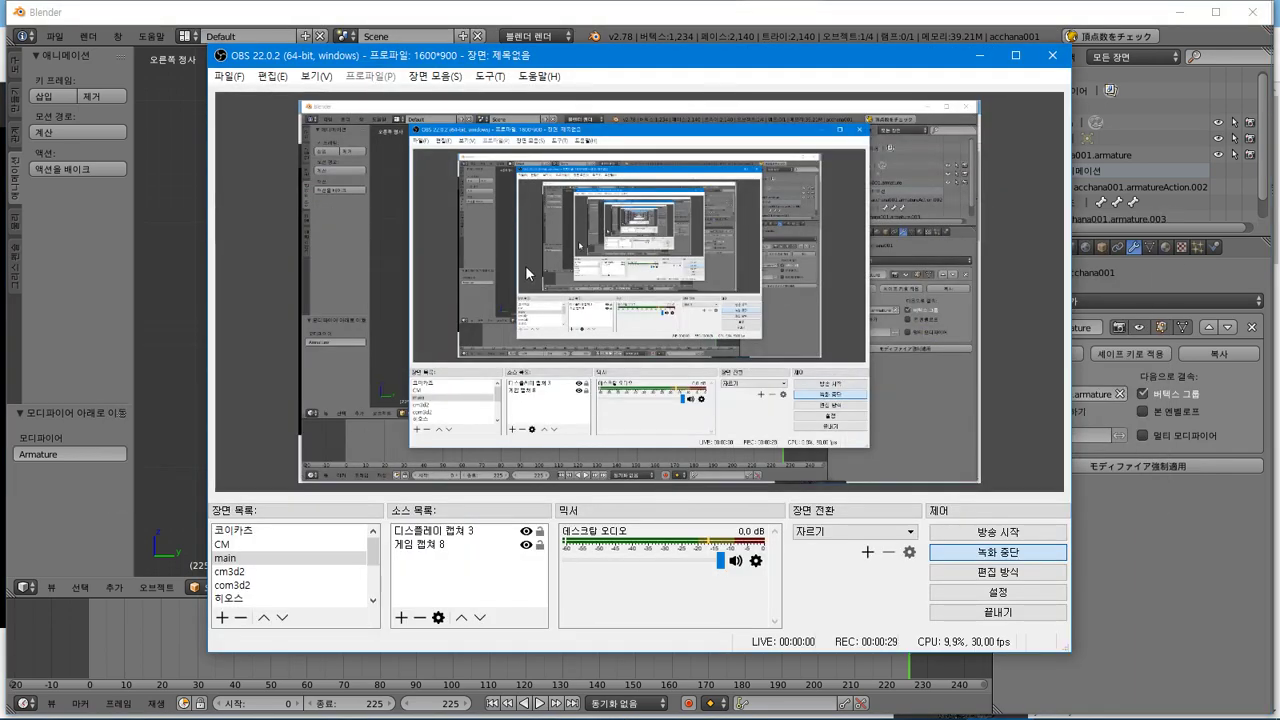
{"action": "key", "text": "alt+Tab"}
{"action": "left_click", "coordinate": [63, 37]}
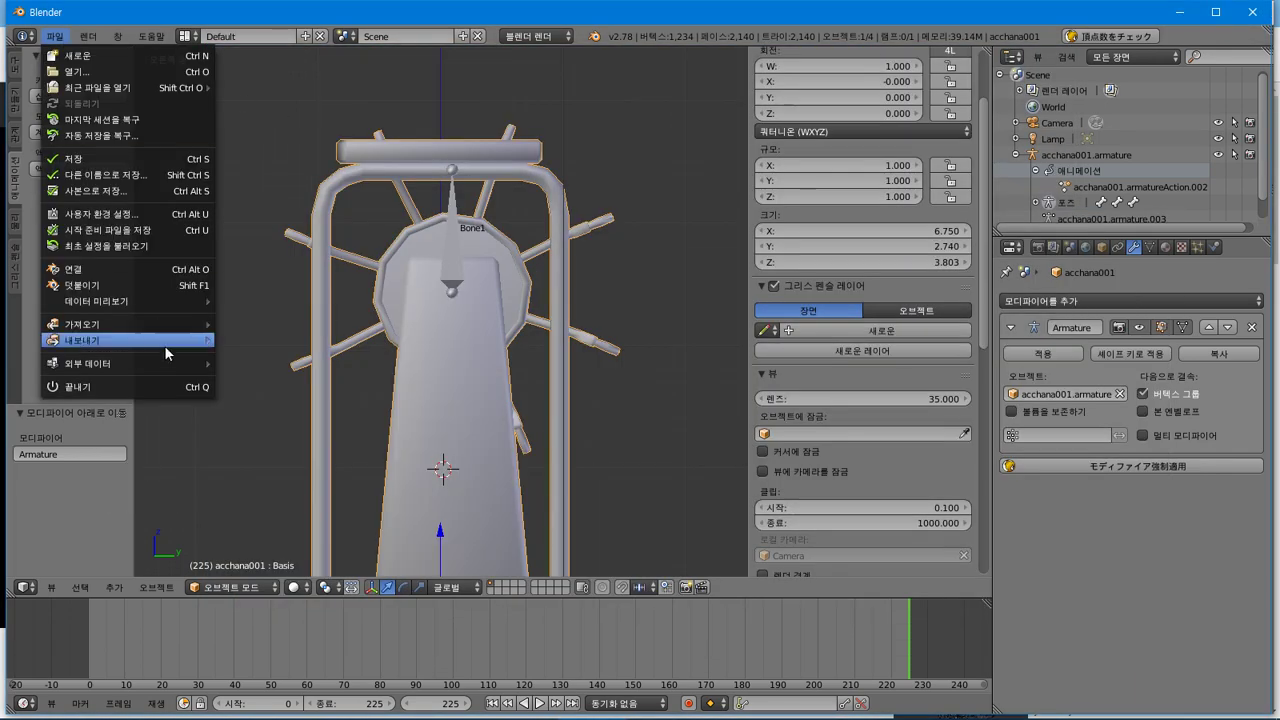
{"action": "mouse_move", "coordinate": [165, 345]}
{"action": "left_click", "coordinate": [290, 480]}
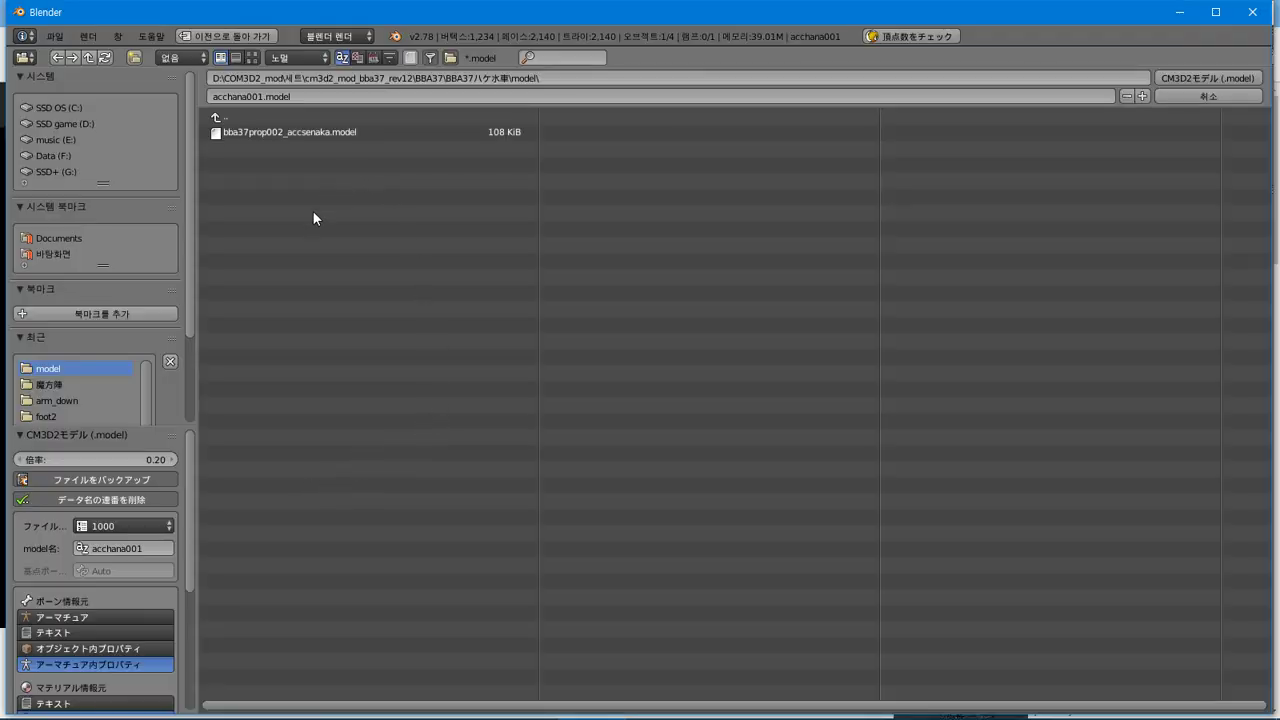
{"action": "left_click", "coordinate": [333, 132]}
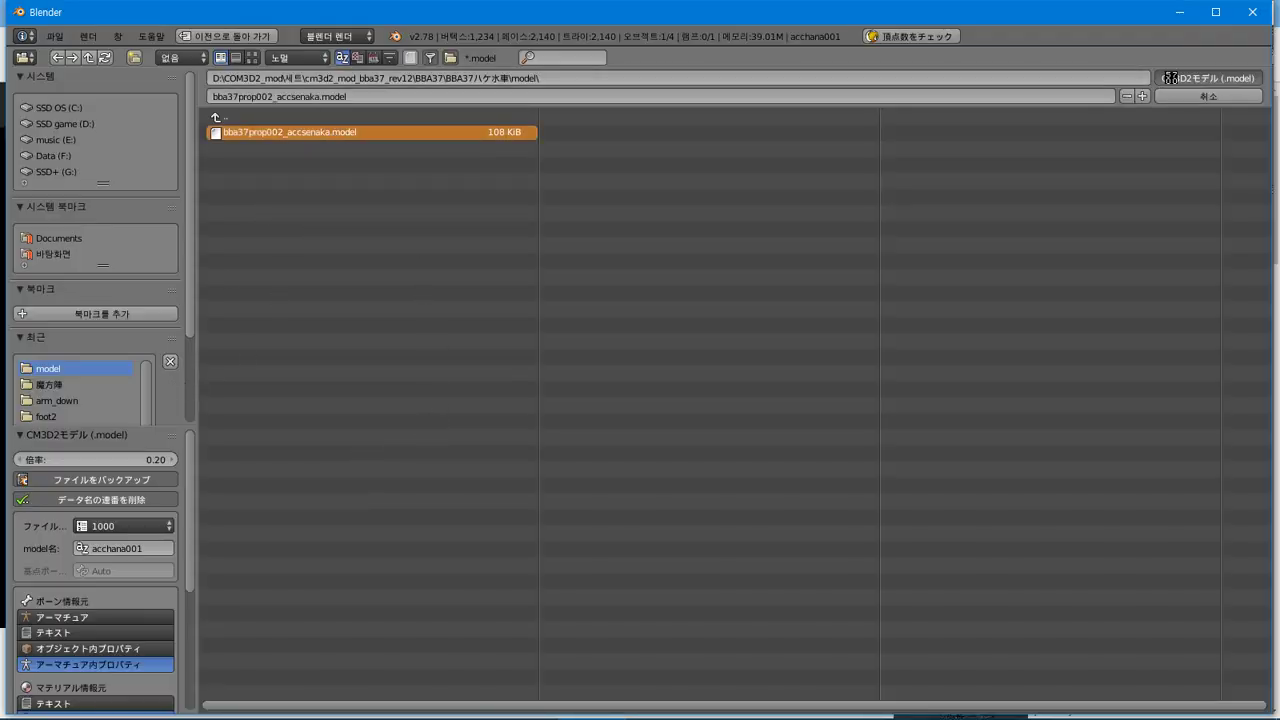
{"action": "left_click", "coordinate": [1170, 78]}
Switch to CUSTOM ORDER MAID 3D 2 and equip the brush water wheel near the end of the Back accessories.
{"action": "key", "text": "alt+Tab"}
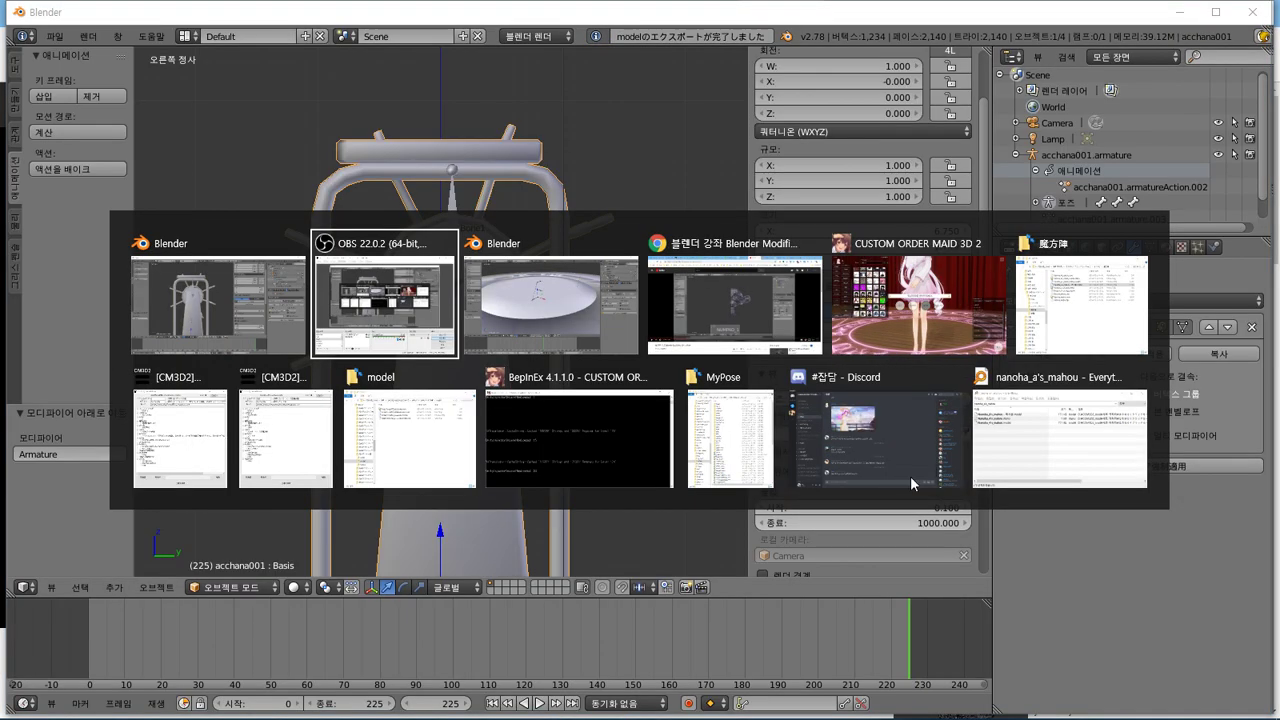
{"action": "left_click", "coordinate": [909, 306]}
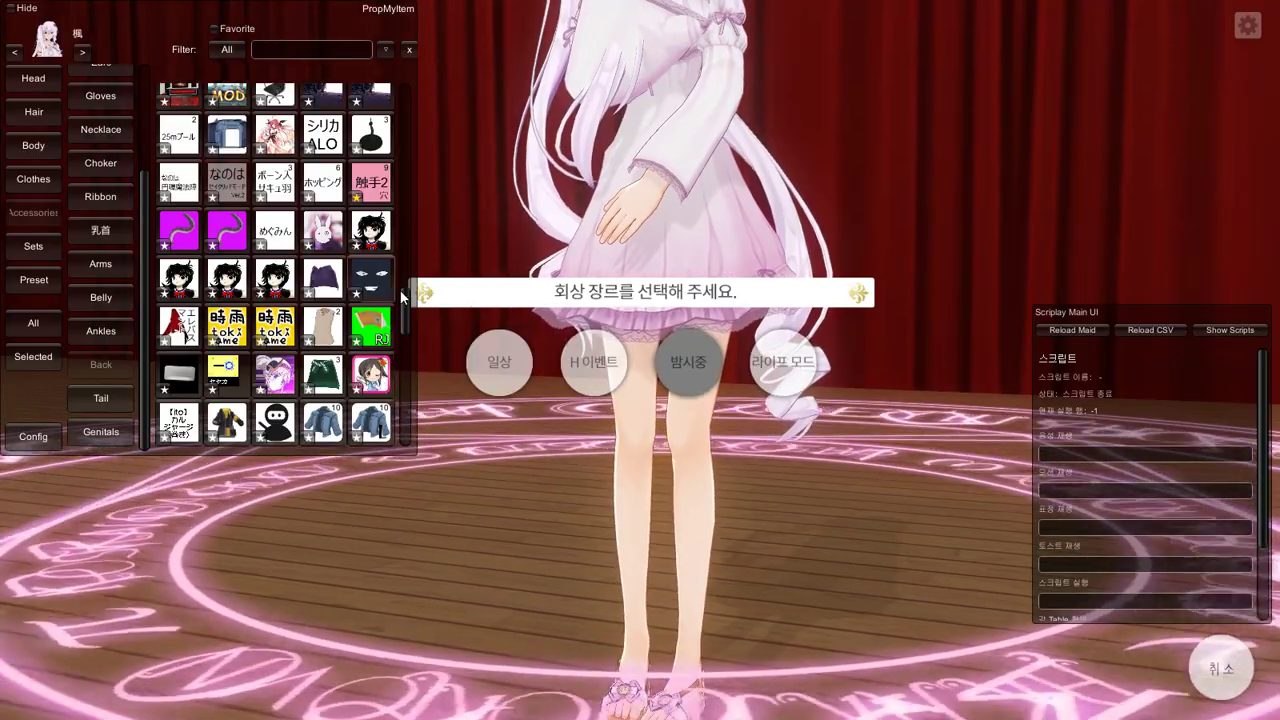
{"action": "left_click_drag", "start_coordinate": [403, 297], "coordinate": [387, 430]}
{"action": "left_click", "coordinate": [328, 375]}
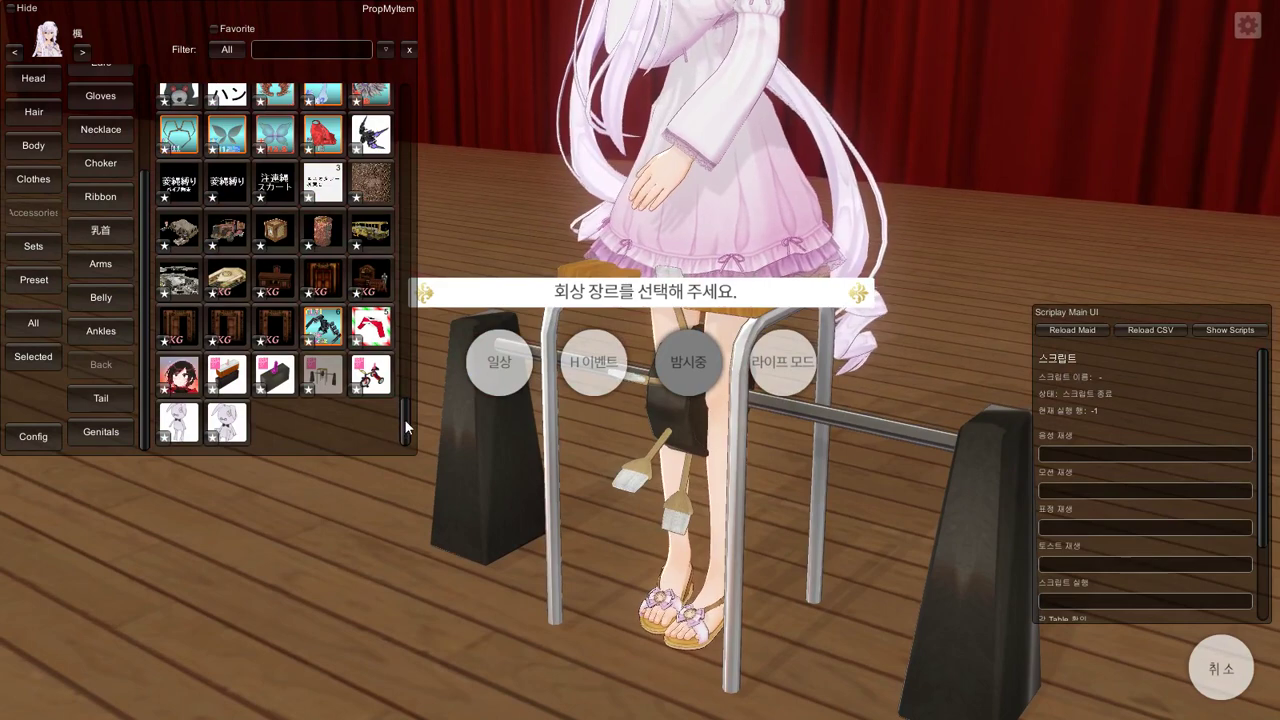
Equip the ring magic circle, replace it with the large floor magic circle beside it, and hide the item window.
{"action": "left_click_drag", "start_coordinate": [404, 419], "coordinate": [448, 290]}
{"action": "left_click", "coordinate": [168, 298]}
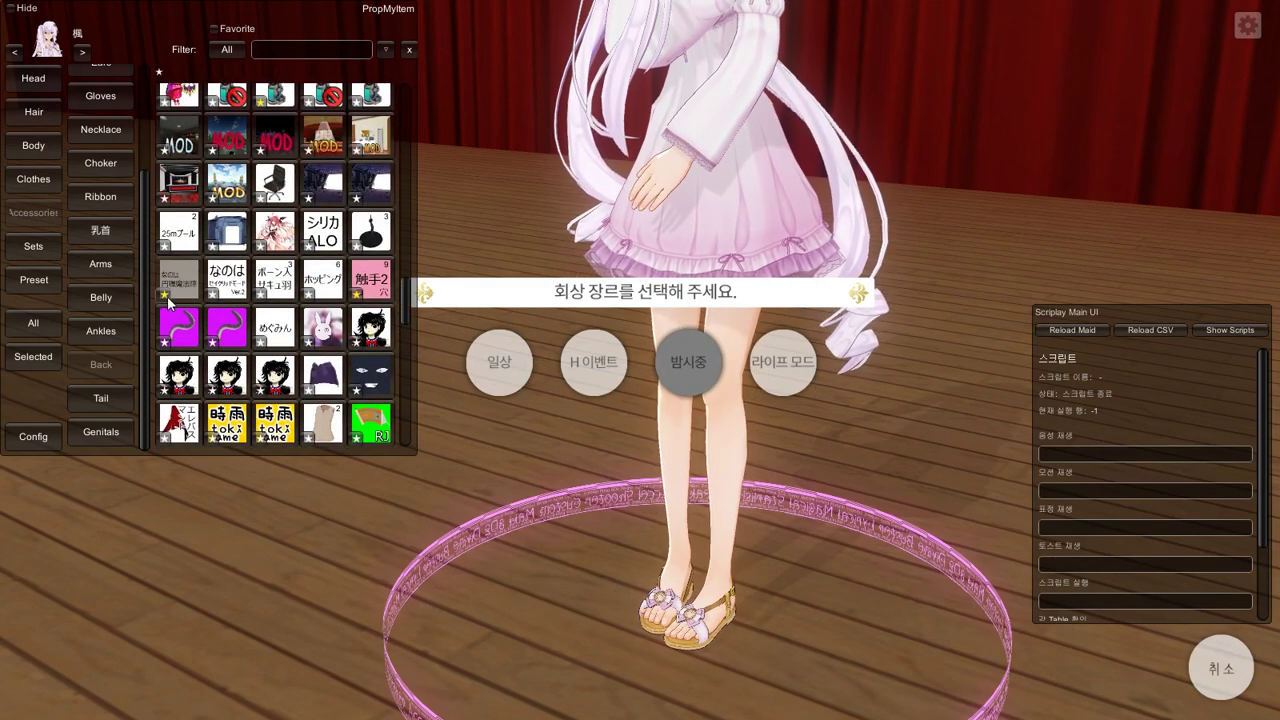
{"action": "left_click", "coordinate": [210, 300]}
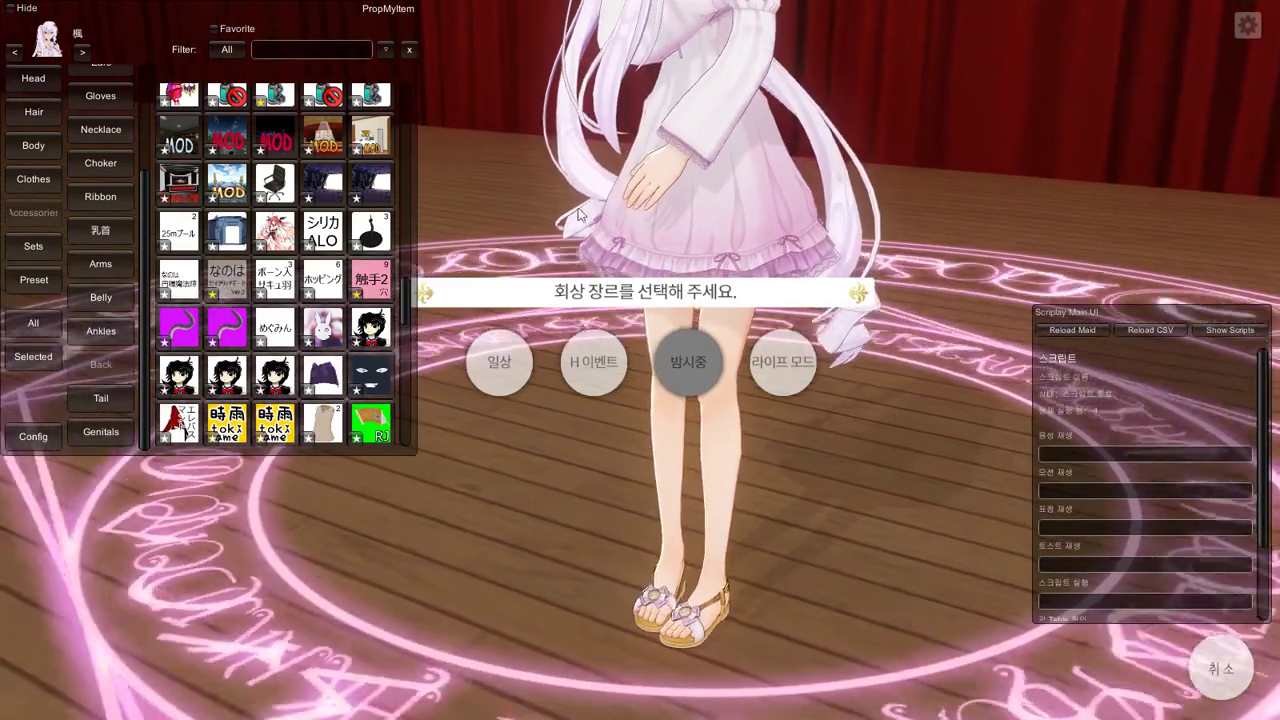
{"action": "key", "text": "F8"}
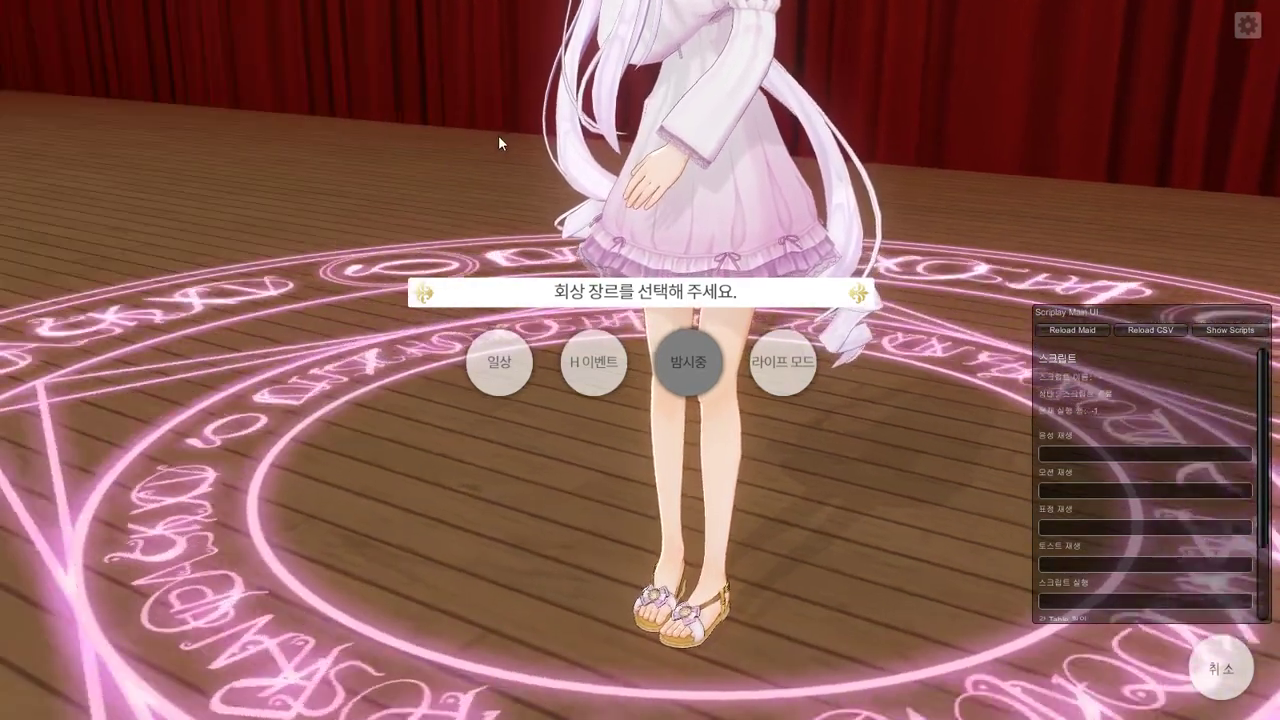
Switch to the Blender window with the magic circle model, select Bone2 of obj1.armature and stop playback at frame 0.
{"action": "key", "text": "alt+Tab"}
{"action": "left_click", "coordinate": [655, 280]}
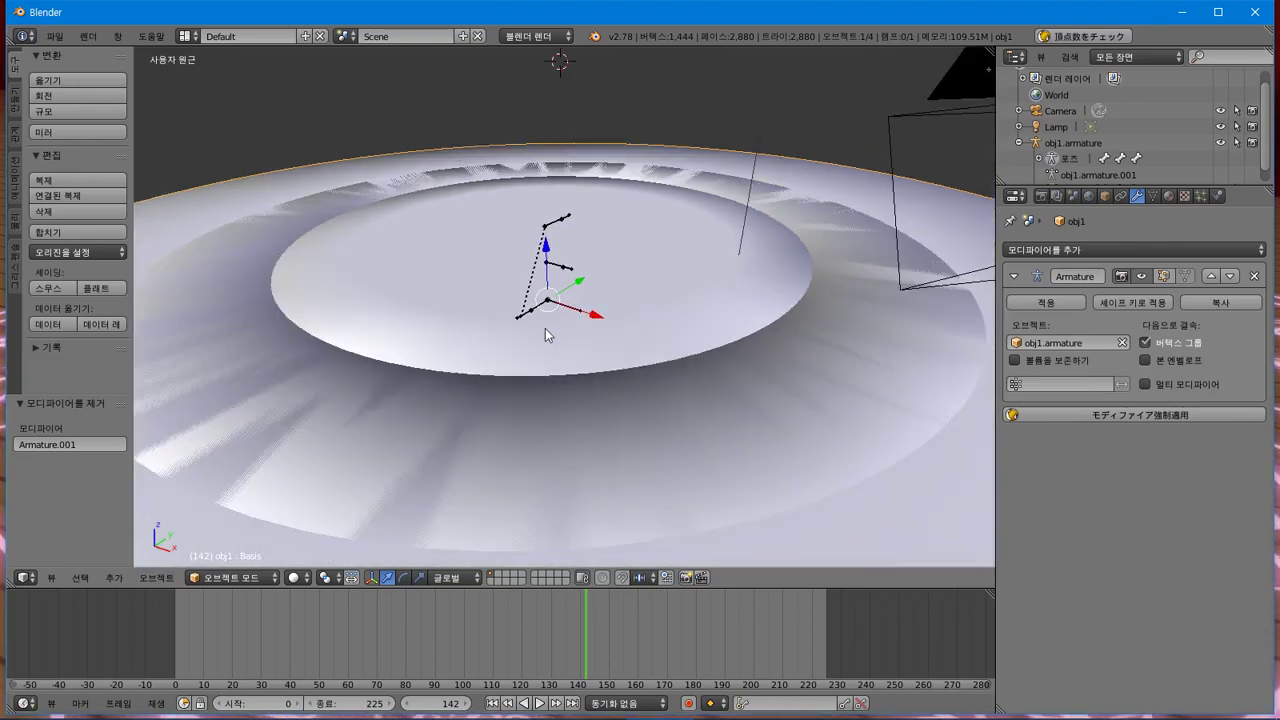
{"action": "scroll", "coordinate": [548, 328], "scroll_direction": "up", "scroll_amount": 2}
{"action": "right_click", "coordinate": [552, 248]}
{"action": "scroll", "coordinate": [574, 267], "scroll_direction": "up", "scroll_amount": 3}
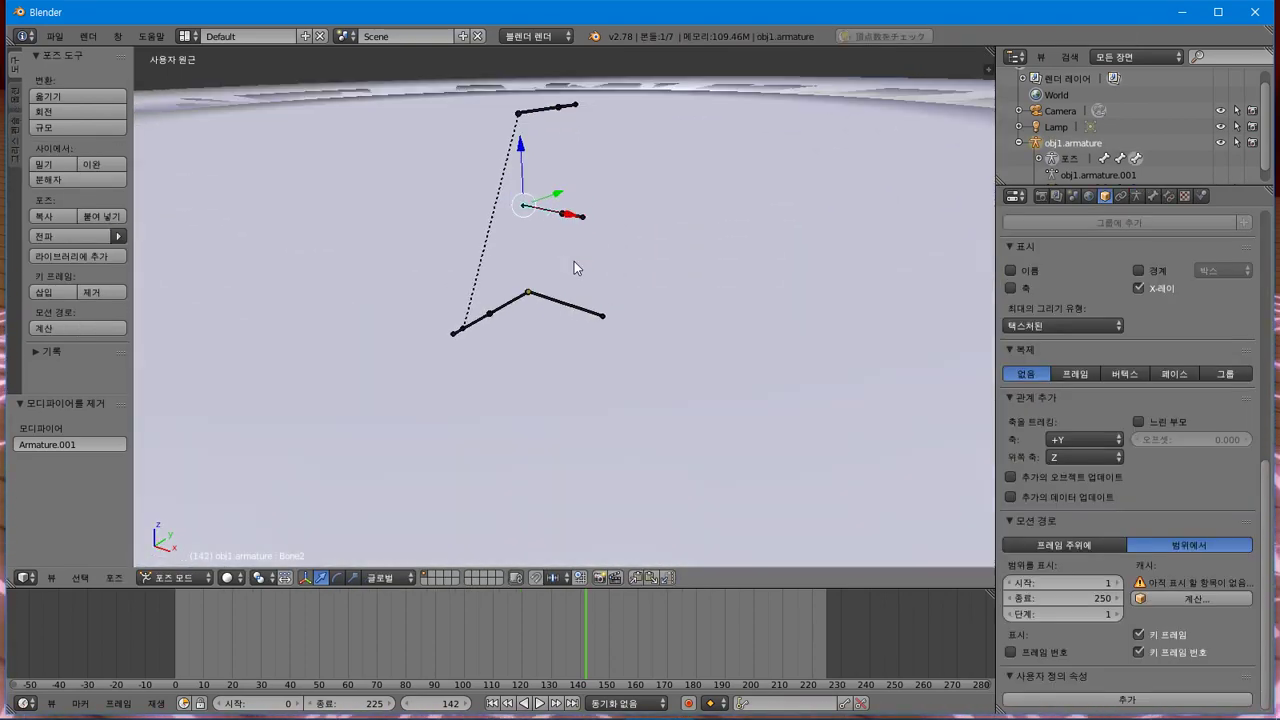
{"action": "scroll", "coordinate": [619, 263], "scroll_direction": "down", "scroll_amount": 1}
{"action": "mouse_move", "coordinate": [618, 262]}
{"action": "middle_mouse_down"}
{"action": "mouse_move", "coordinate": [615, 274]}
{"action": "mouse_move", "coordinate": [624, 268]}
{"action": "middle_mouse_up"}
{"action": "scroll", "coordinate": [1100, 130], "scroll_direction": "down", "scroll_amount": 1}
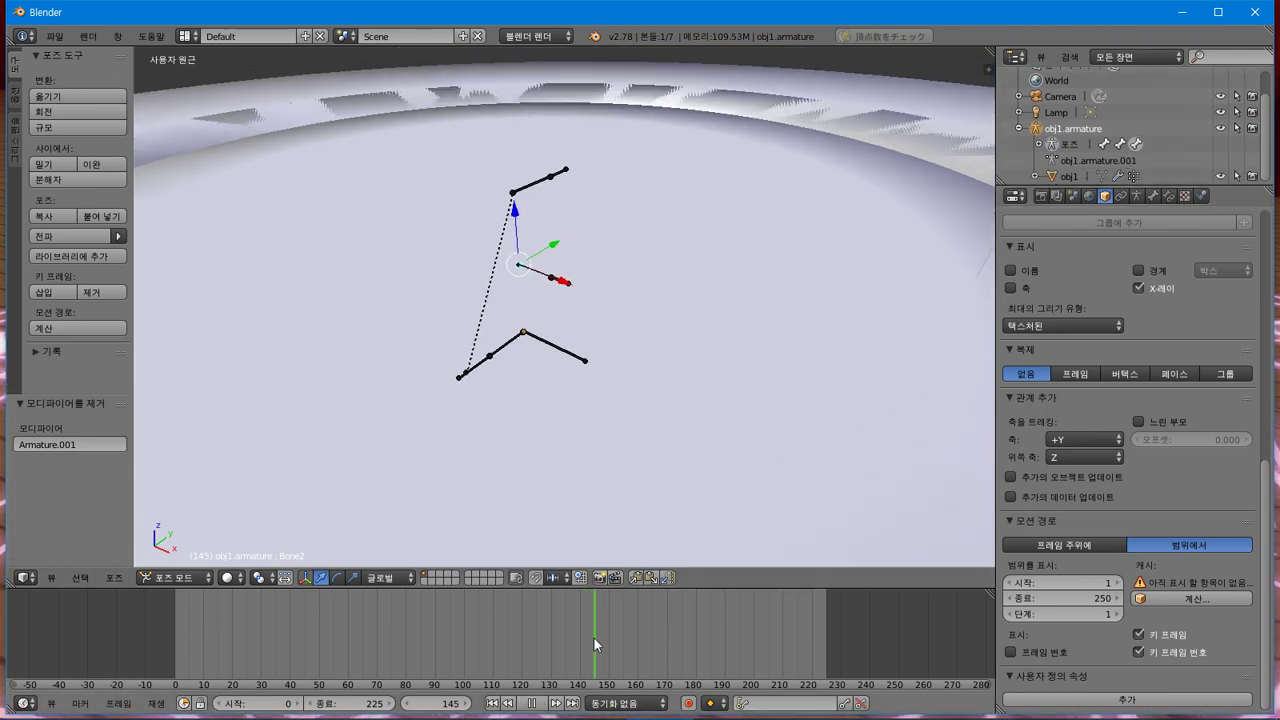
{"action": "left_click", "coordinate": [170, 668]}
{"action": "key", "text": "alt+a"}
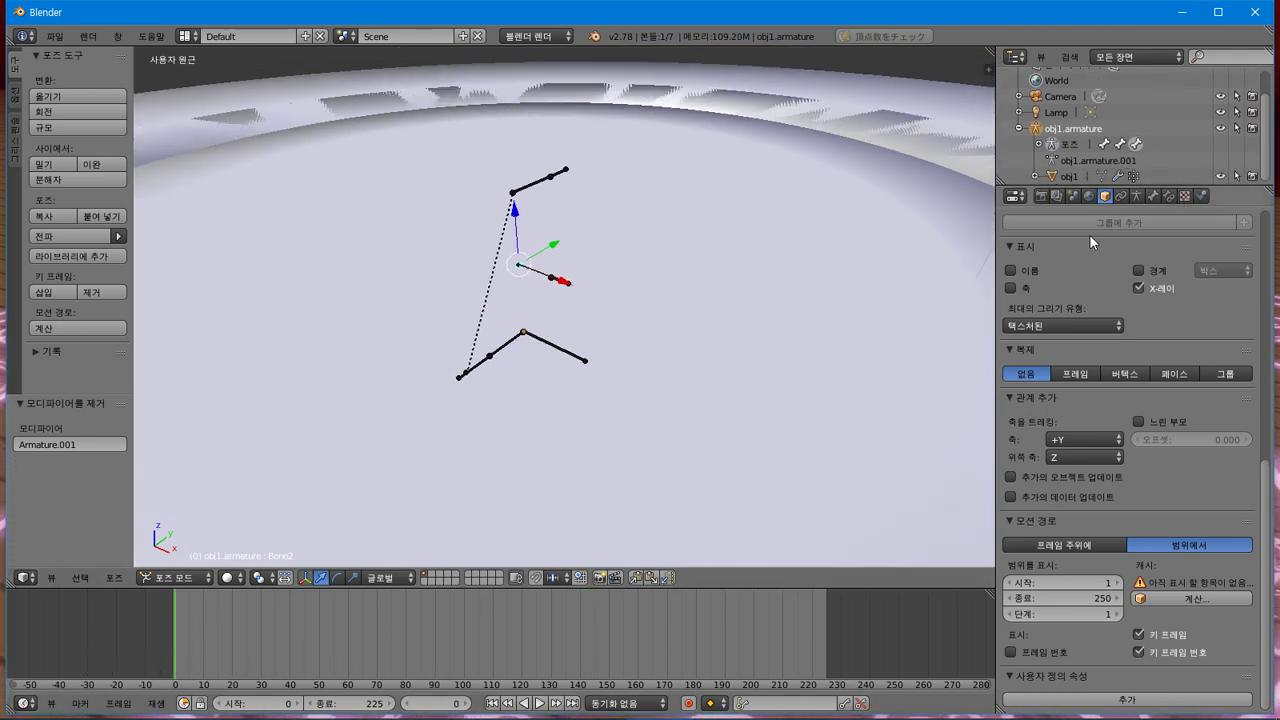
{"action": "left_click", "coordinate": [1152, 196]}
{"action": "left_click", "coordinate": [1137, 196]}
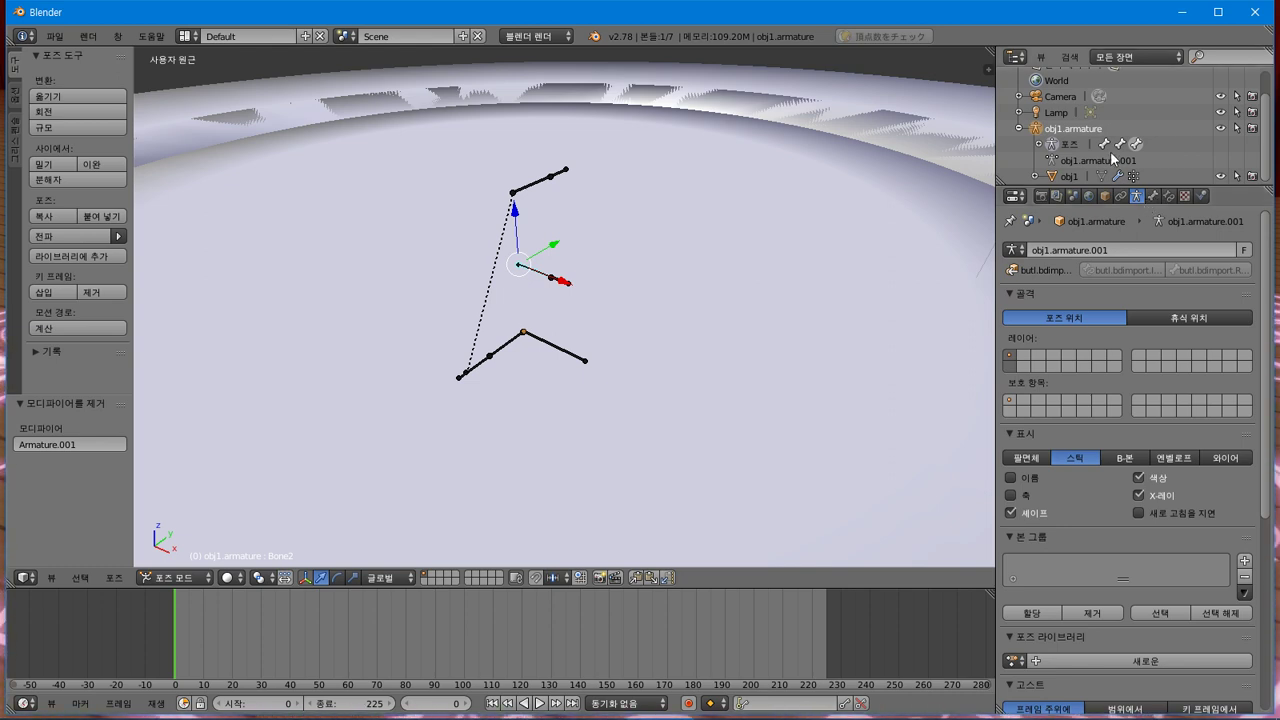
{"action": "left_click", "coordinate": [1055, 166]}
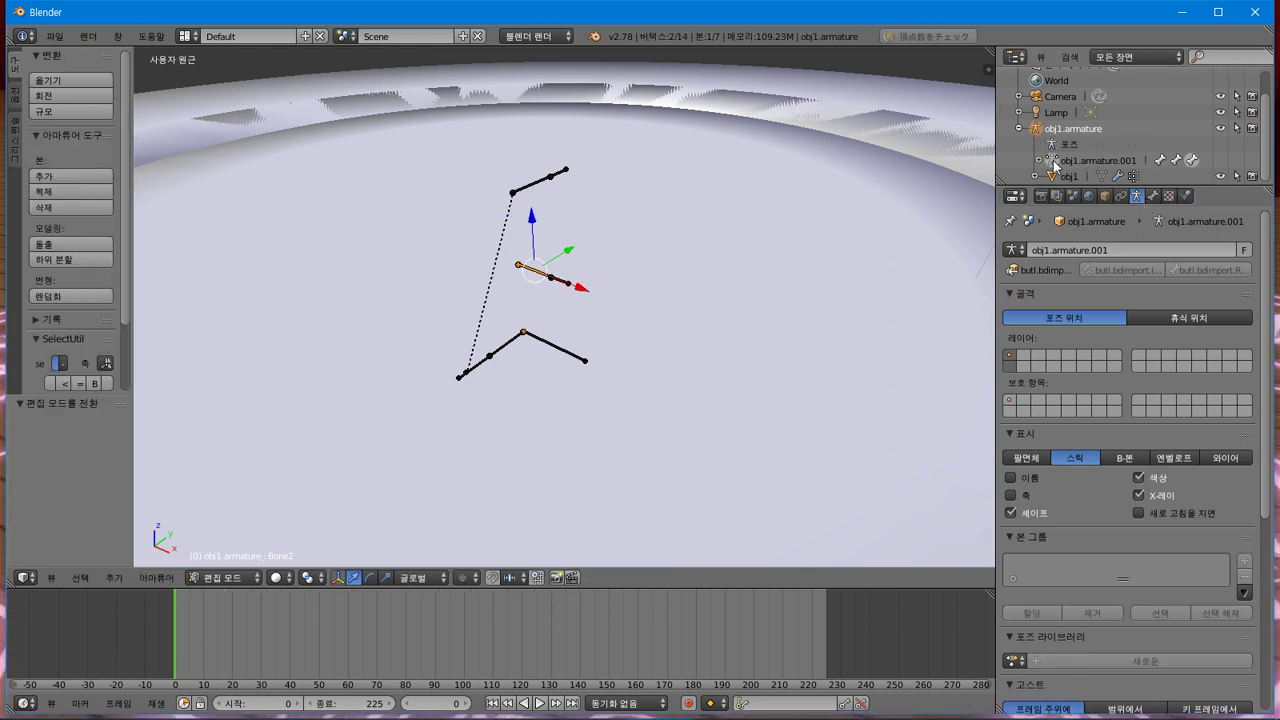
{"action": "left_click", "coordinate": [1154, 196]}
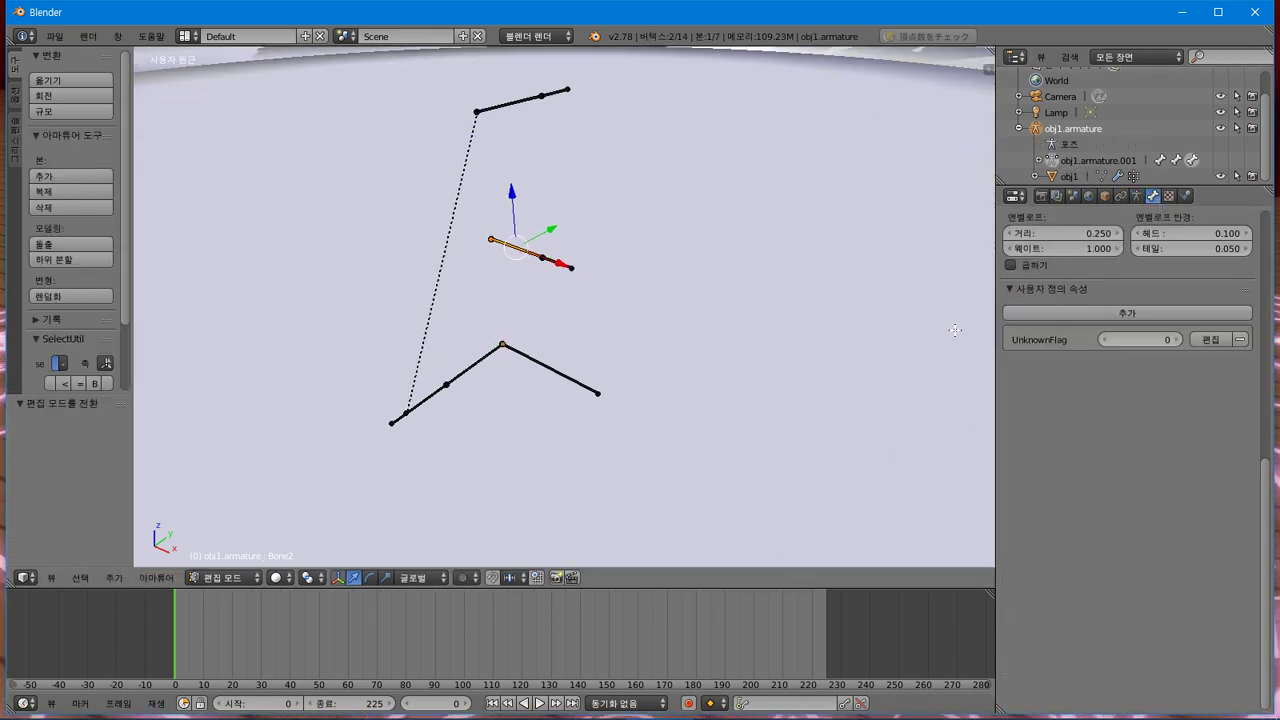
{"action": "key", "text": "n"}
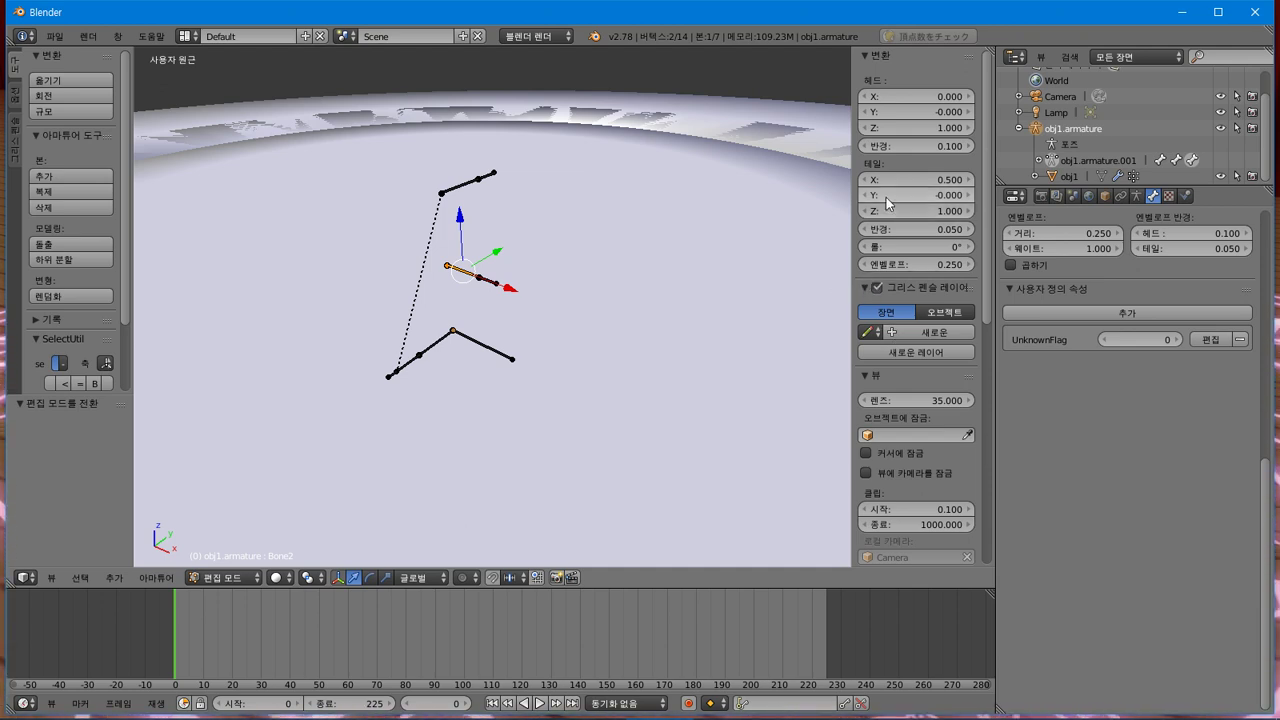
{"action": "scroll", "coordinate": [671, 194], "scroll_direction": "up", "scroll_amount": 2}
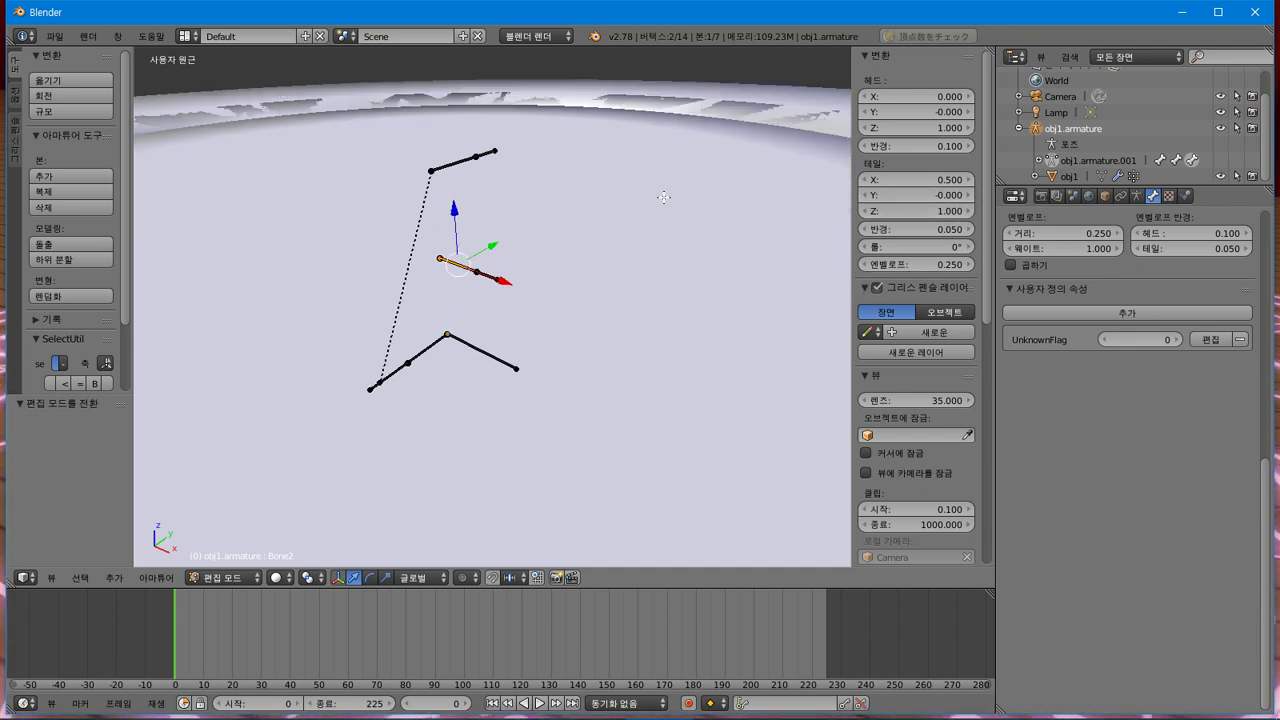
{"action": "left_click", "coordinate": [1089, 196]}
{"action": "left_click", "coordinate": [1105, 196]}
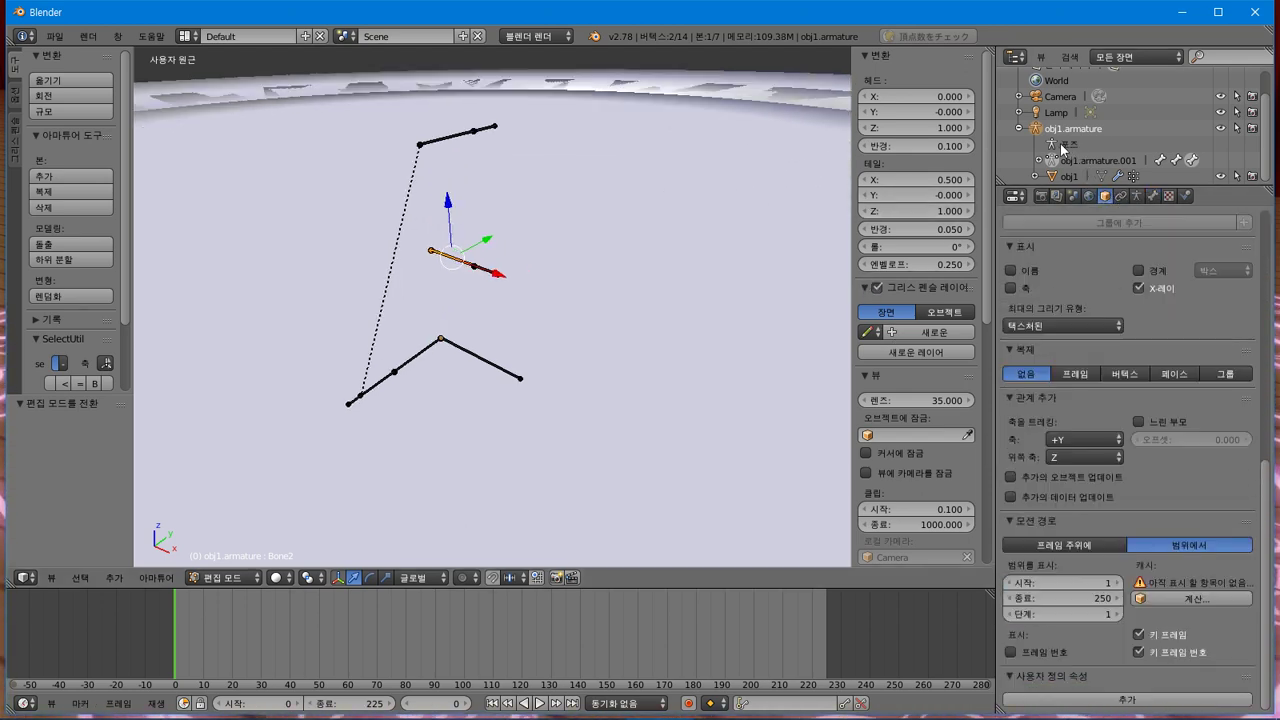
{"action": "key", "text": "ctrl+Tab"}
Show the bone properties of Bone2 and set its quaternion X rotation to 1.
{"action": "left_click", "coordinate": [1120, 197]}
{"action": "left_click", "coordinate": [1136, 196]}
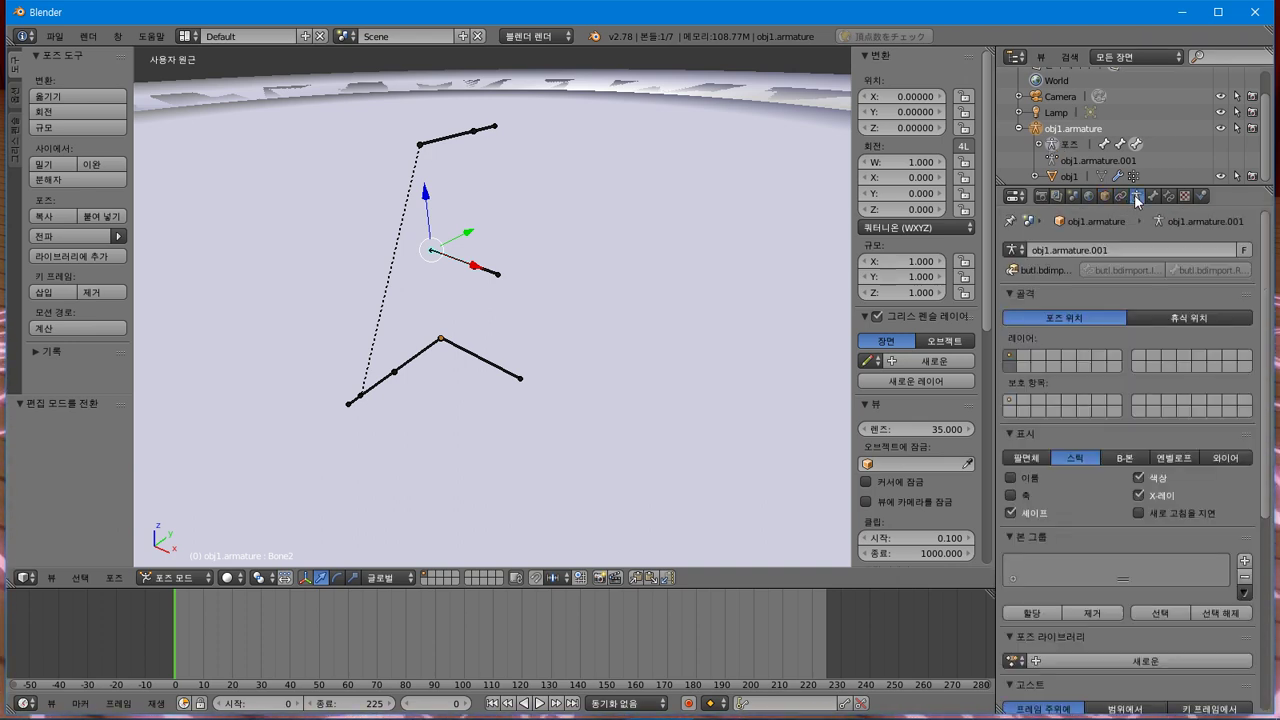
{"action": "left_click", "coordinate": [1152, 196]}
{"action": "left_click", "coordinate": [1168, 196]}
{"action": "left_click", "coordinate": [1152, 196]}
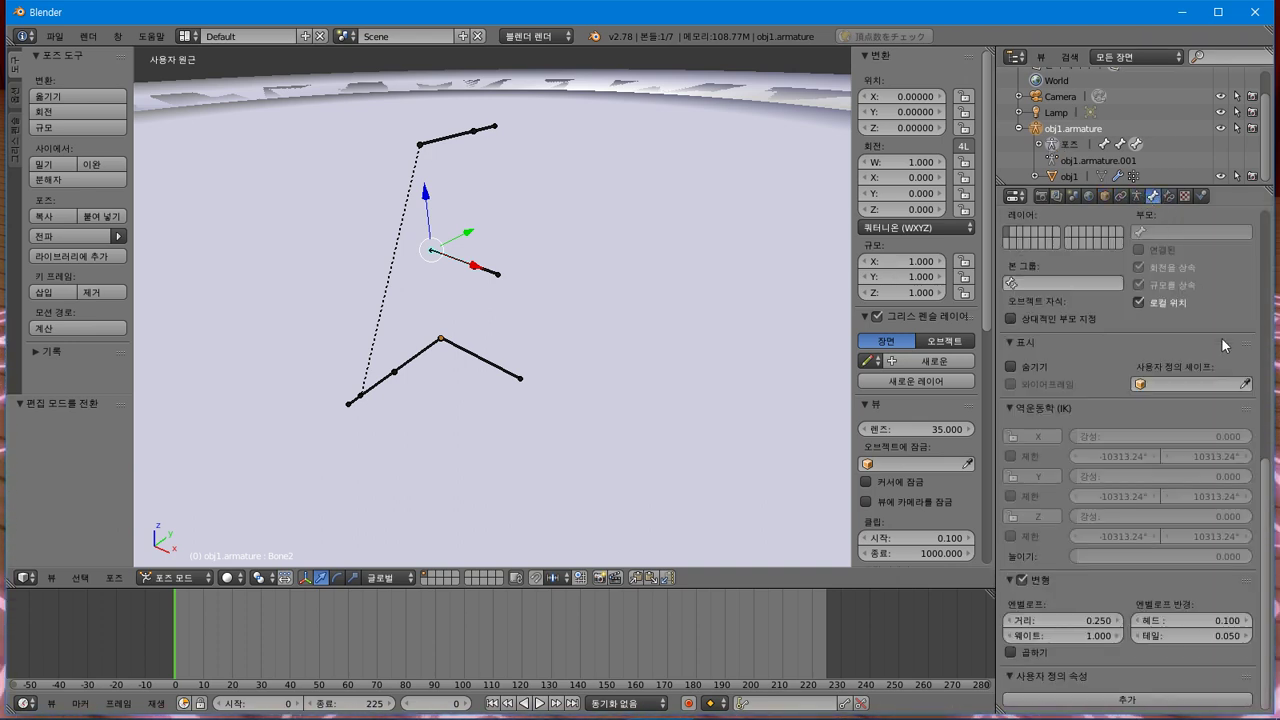
{"action": "scroll", "coordinate": [1221, 338], "scroll_direction": "up", "scroll_amount": 5}
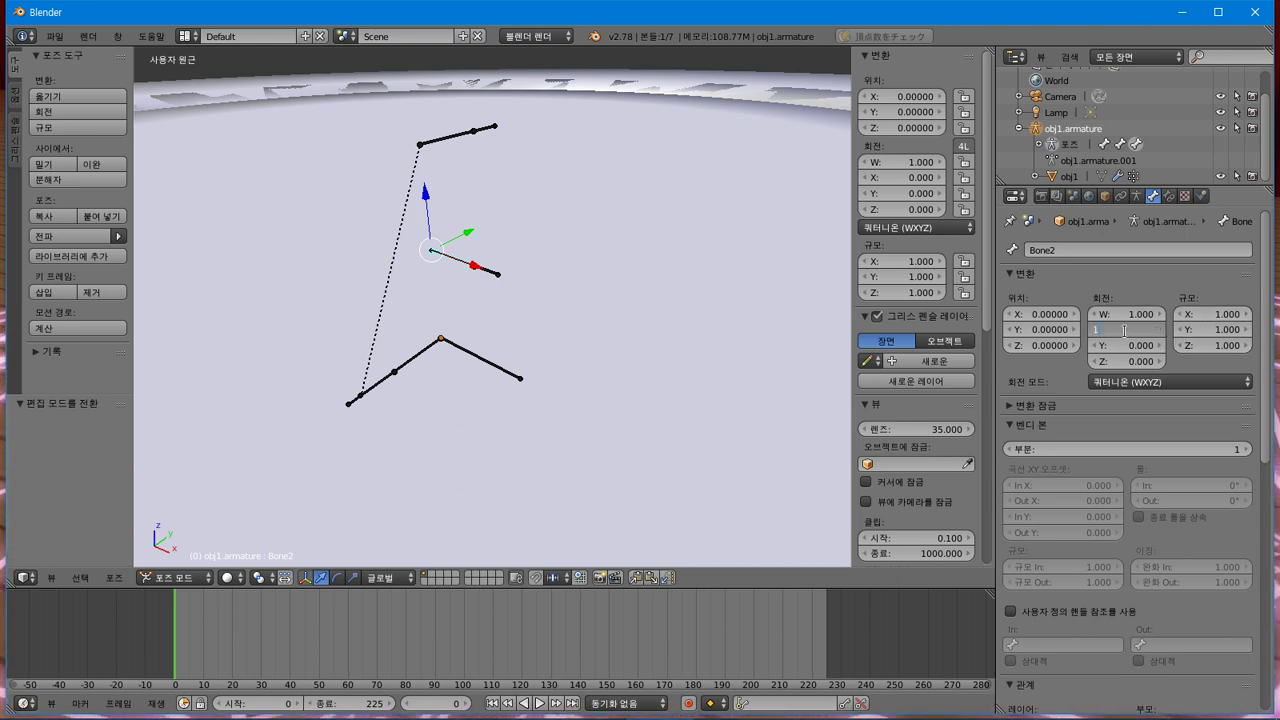
{"action": "key", "text": "Return"}
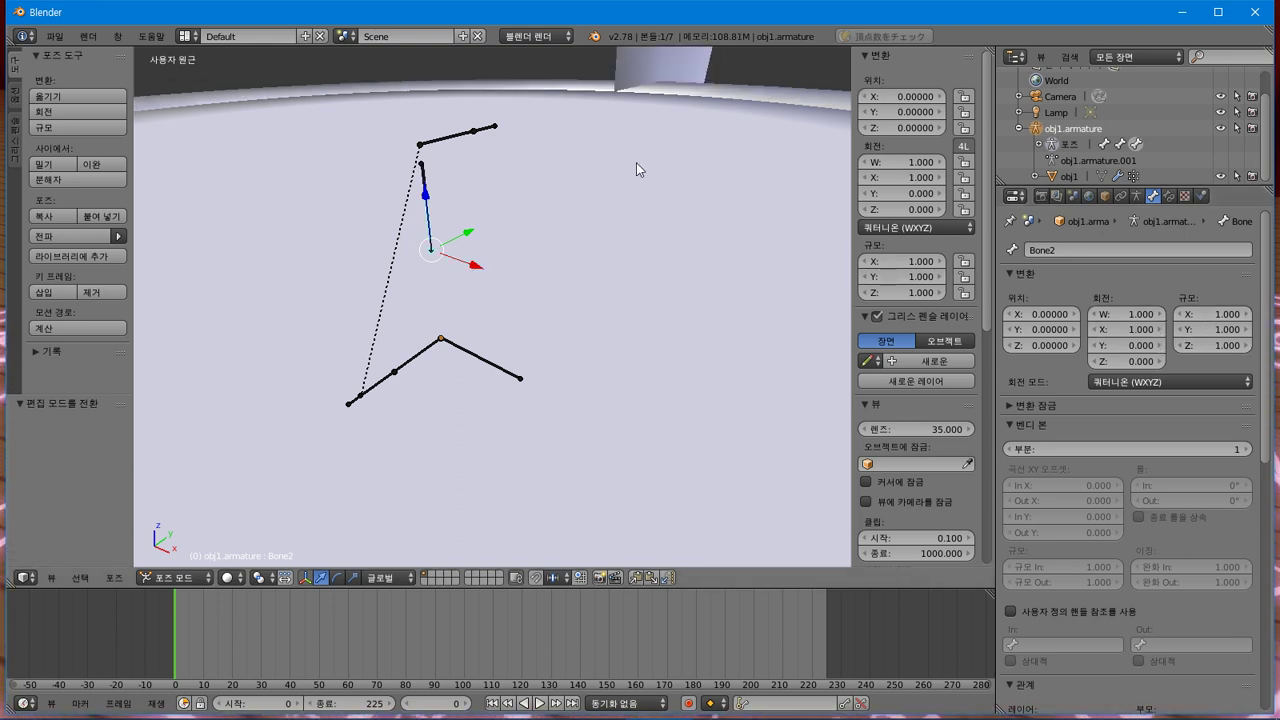
Reset Bone2's quaternion X rotation to 0 and set its Y rotation to 1.
{"action": "key", "text": "Return"}
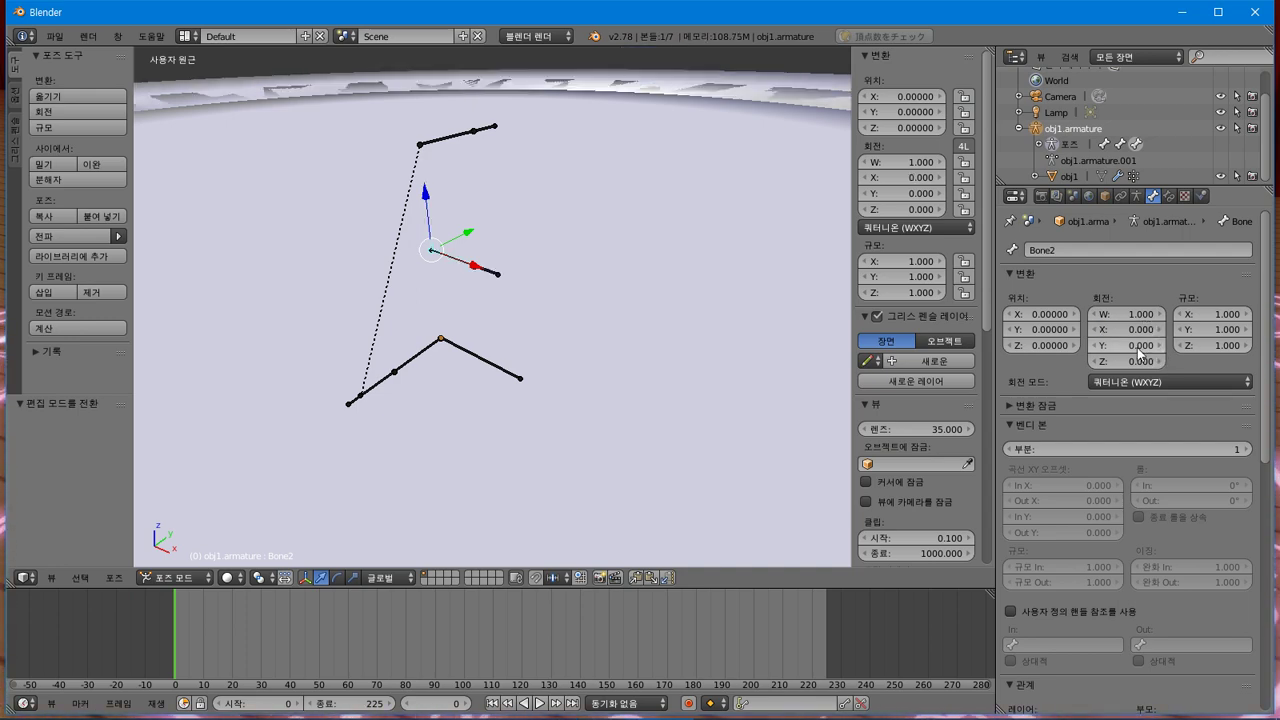
{"action": "key", "text": "Return"}
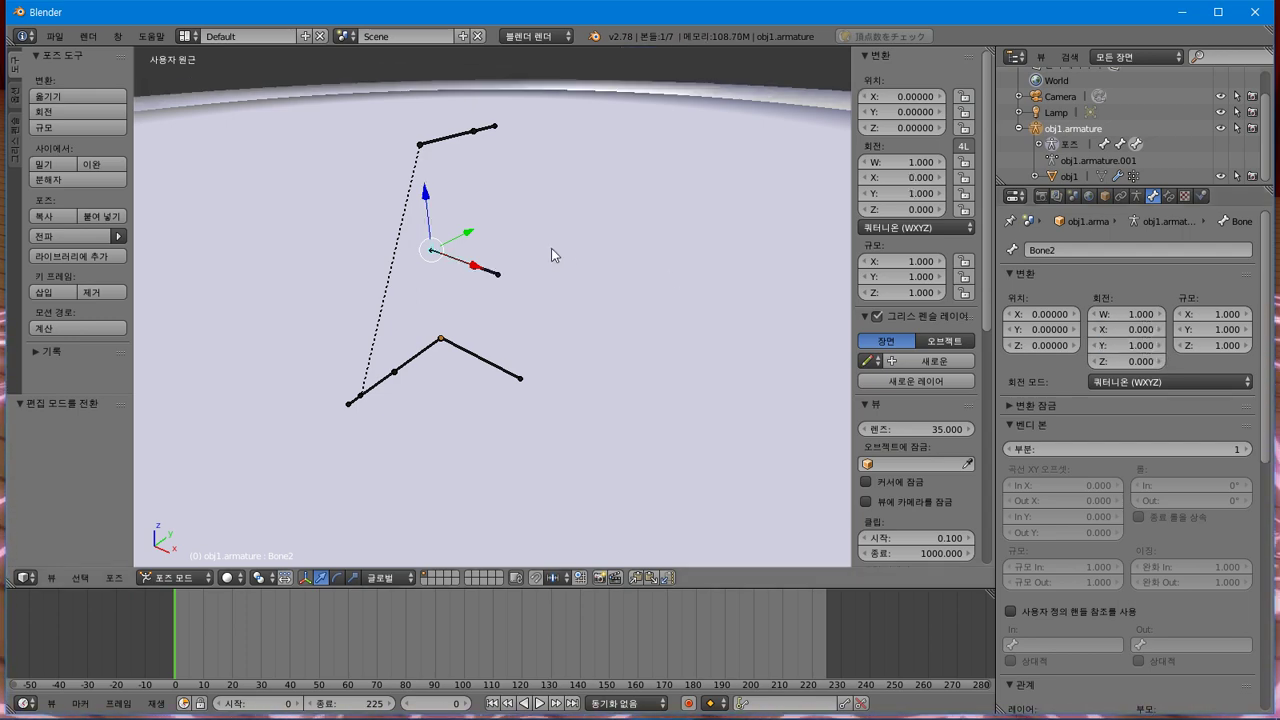
{"action": "mouse_move", "coordinate": [551, 248]}
{"action": "middle_mouse_down"}
{"action": "mouse_move", "coordinate": [498, 149]}
{"action": "mouse_move", "coordinate": [486, 206]}
{"action": "mouse_move", "coordinate": [500, 180]}
{"action": "mouse_move", "coordinate": [517, 206]}
{"action": "mouse_move", "coordinate": [527, 148]}
{"action": "mouse_move", "coordinate": [514, 251]}
{"action": "mouse_move", "coordinate": [543, 249]}
{"action": "middle_mouse_up"}
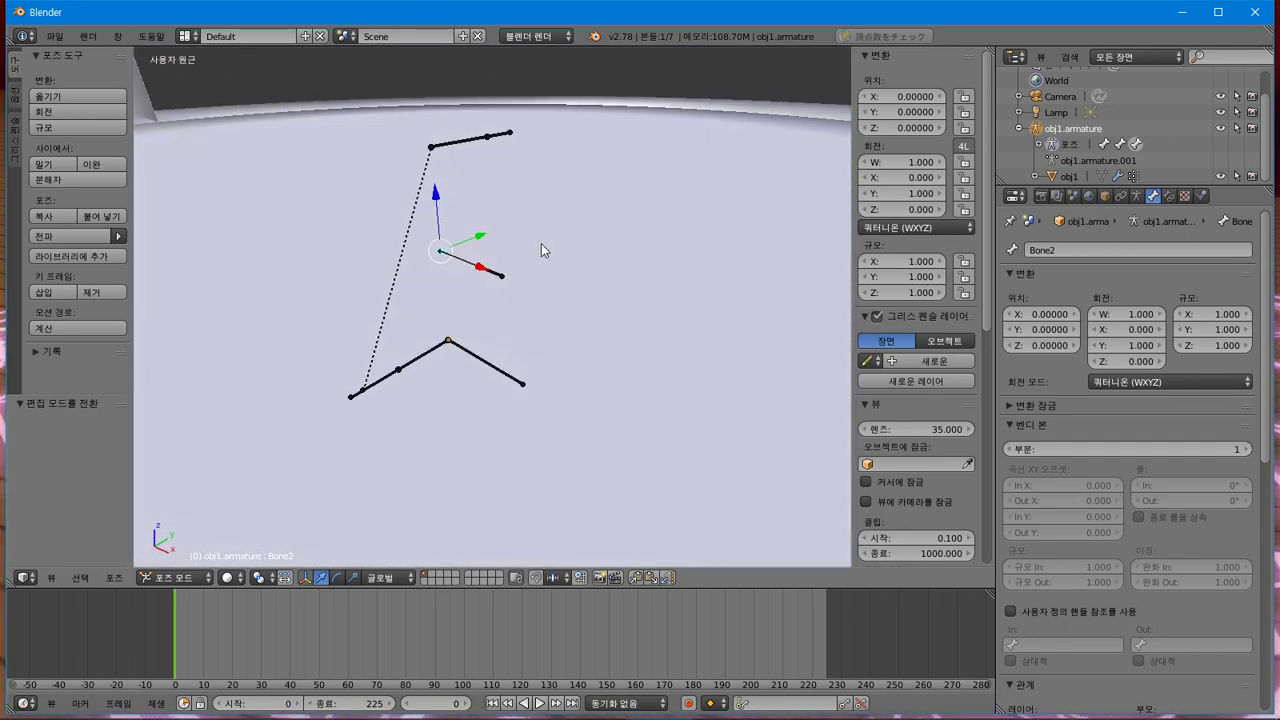
Reset Bone2's quaternion Y rotation to 0 and set its Z rotation to 1.
{"action": "left_click", "coordinate": [1150, 346]}
{"action": "type", "text": "0"}
{"action": "left_click", "coordinate": [1132, 358]}
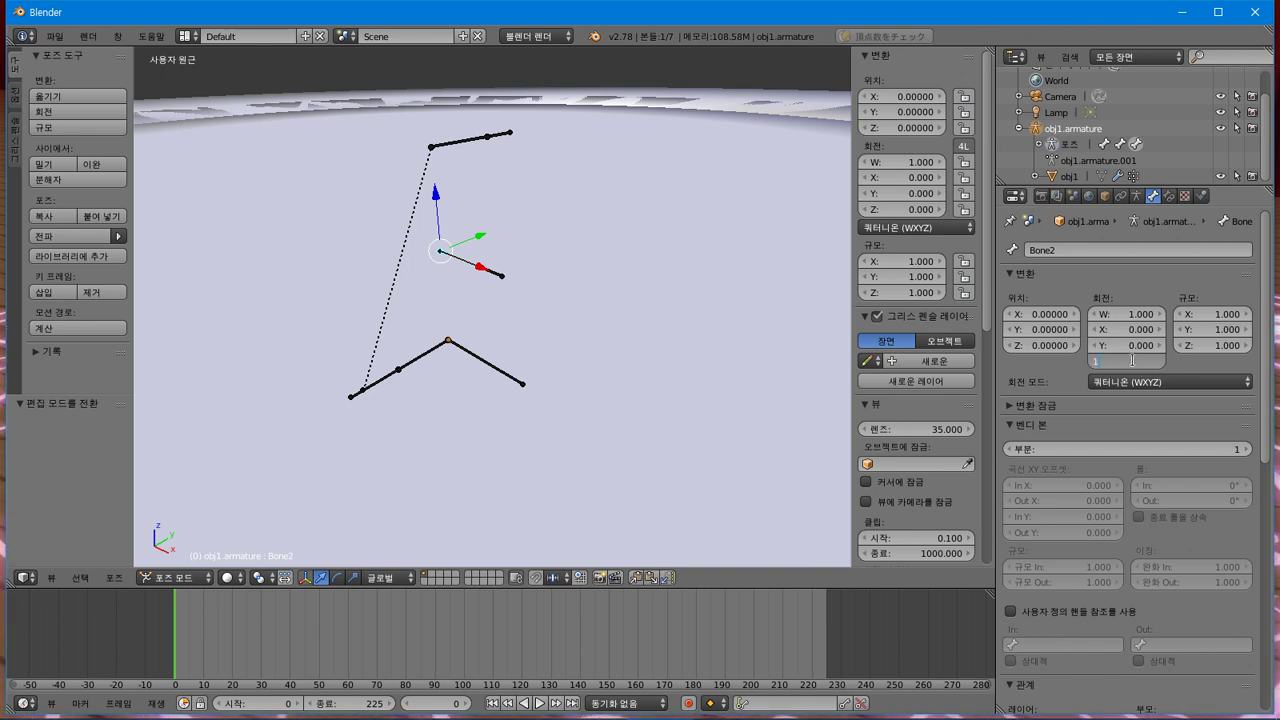
{"action": "type", "text": "1"}
{"action": "key", "text": "Return"}
{"action": "middle_click_drag", "start_coordinate": [509, 199], "coordinate": [504, 210]}
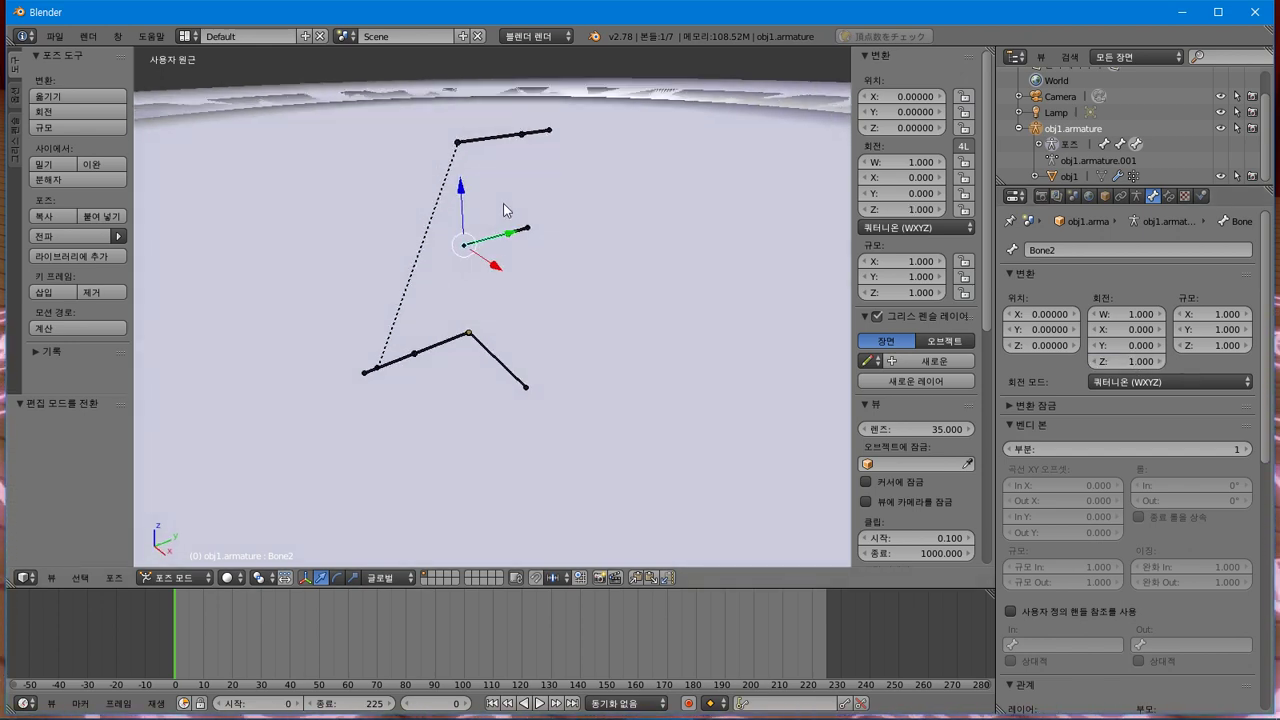
Set Bone2's quaternion W rotation to 0 and insert a single keyframe for it at frame 0.
{"action": "left_click", "coordinate": [1125, 314]}
{"action": "type", "text": "0"}
{"action": "key", "text": "Return"}
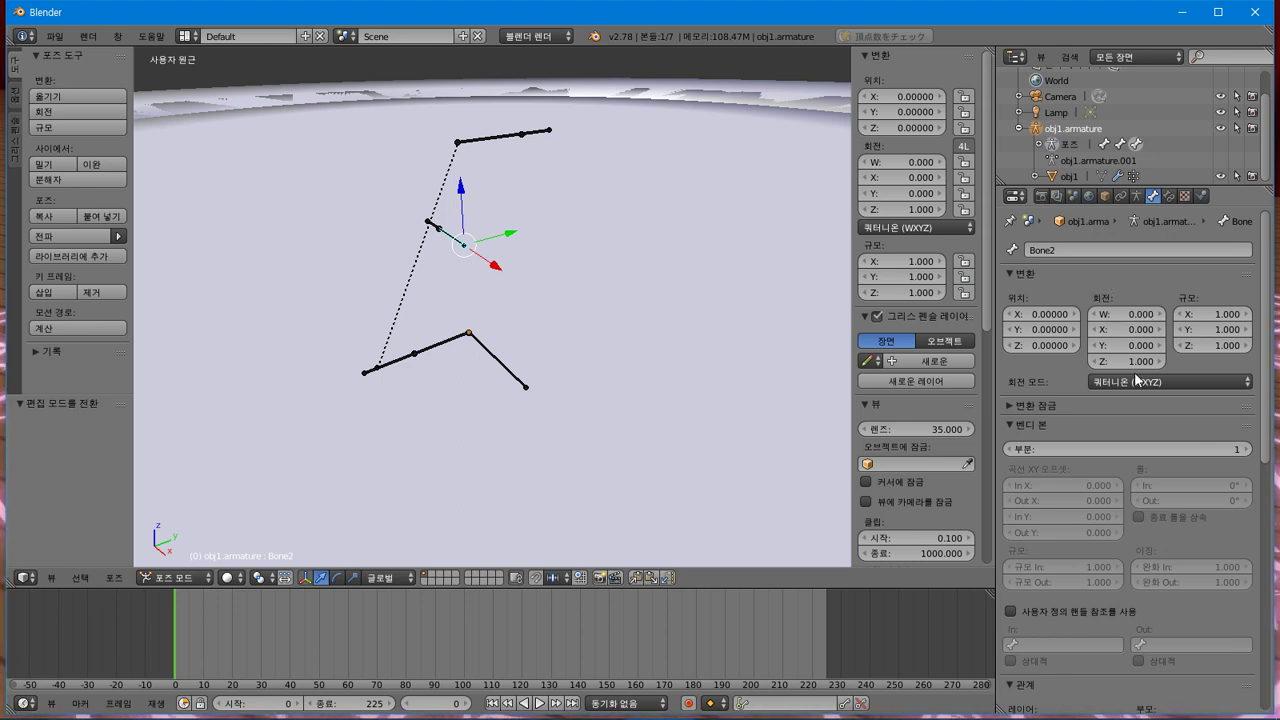
{"action": "right_click", "coordinate": [1146, 315]}
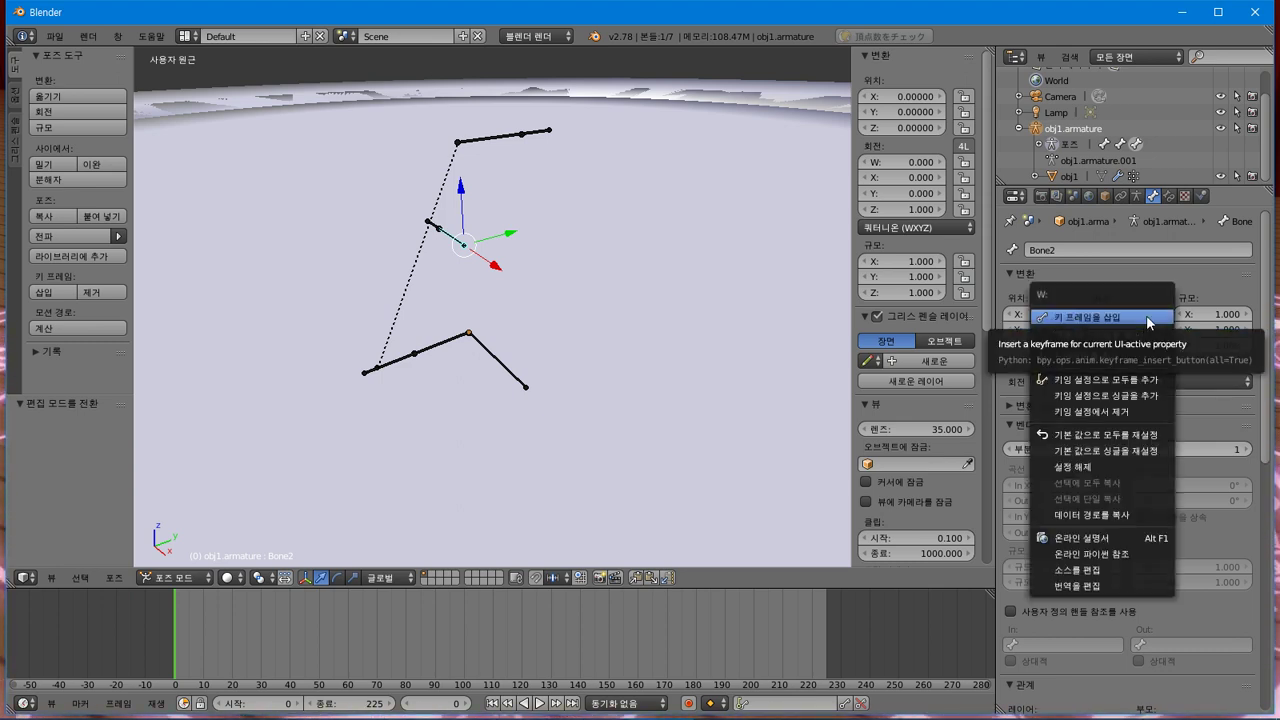
{"action": "left_click", "coordinate": [1141, 333]}
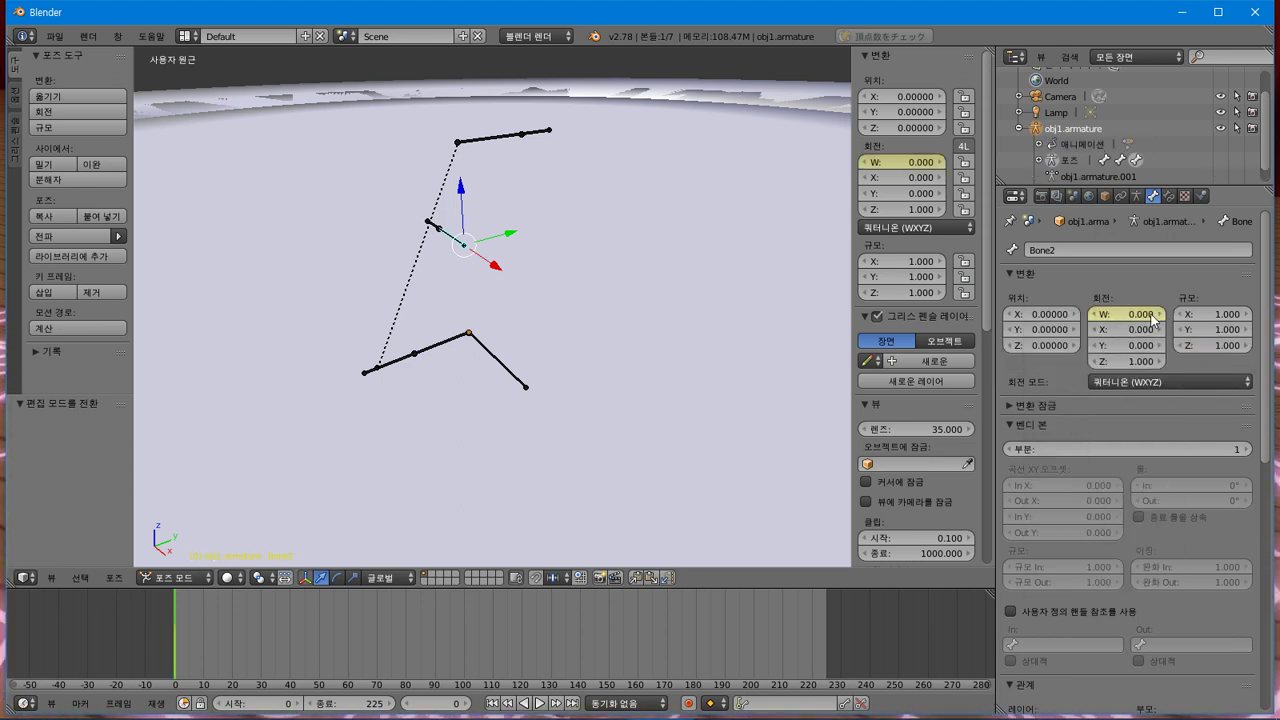
Go to frame 224, set Bone2's quaternion W rotation to 360 and keyframe it.
{"action": "left_click", "coordinate": [690, 638]}
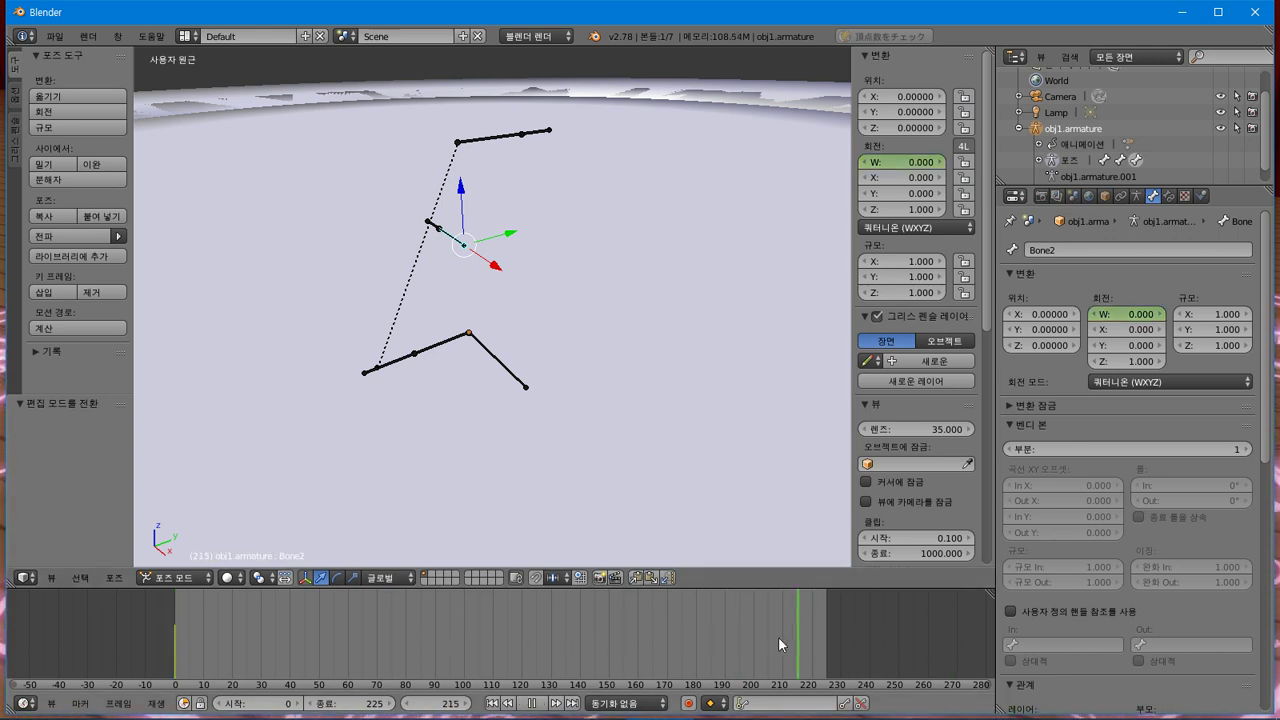
{"action": "key", "text": "alt+a"}
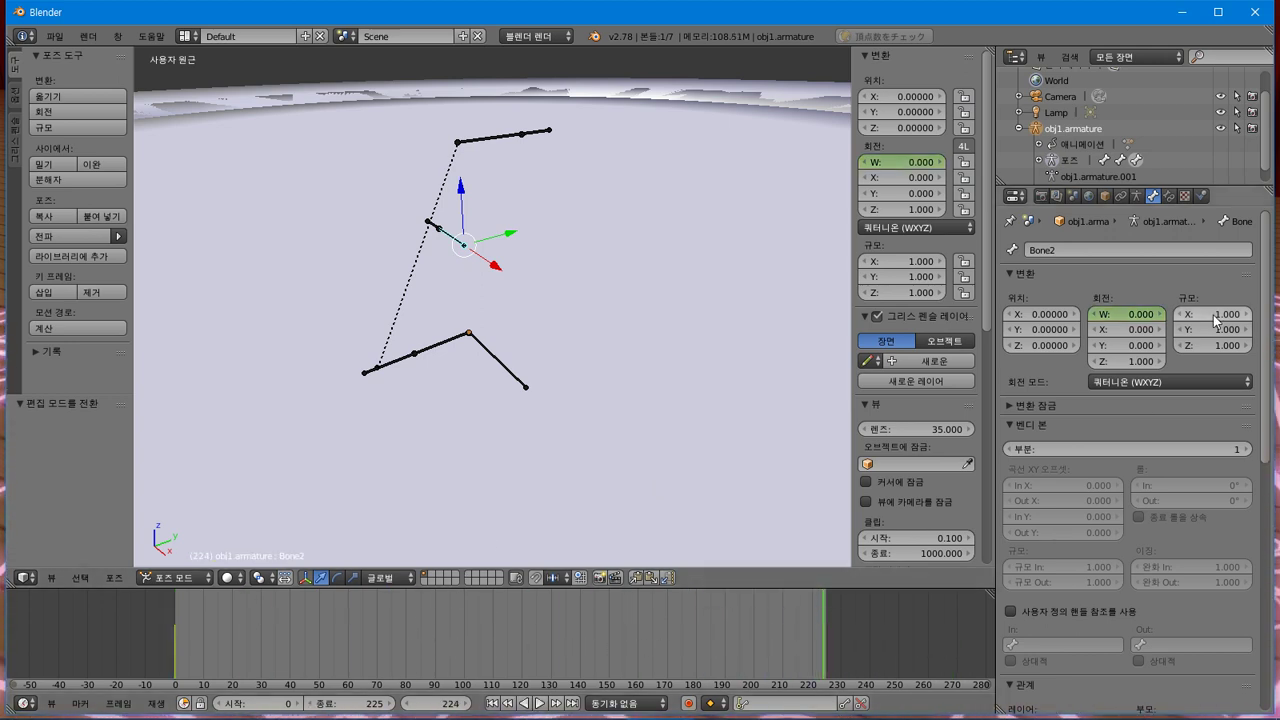
{"action": "left_click", "coordinate": [1138, 313]}
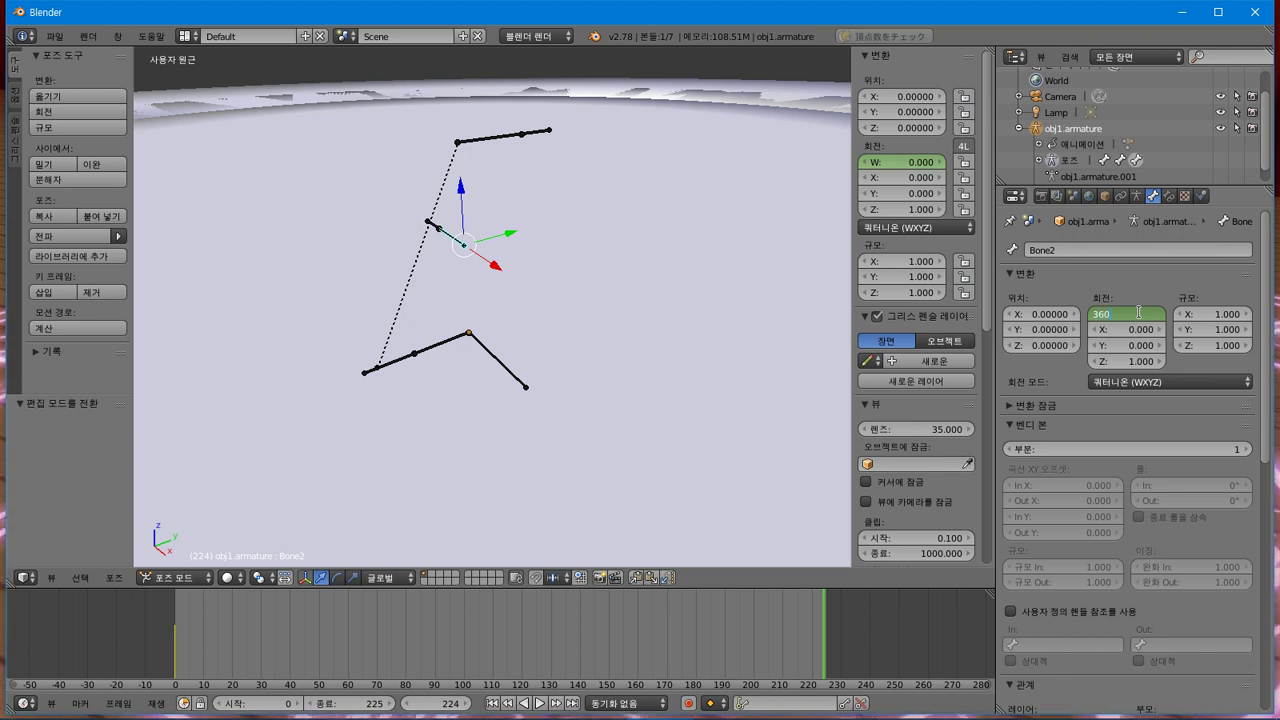
{"action": "key", "text": "Return"}
{"action": "right_click", "coordinate": [1140, 312]}
{"action": "left_click", "coordinate": [1140, 312]}
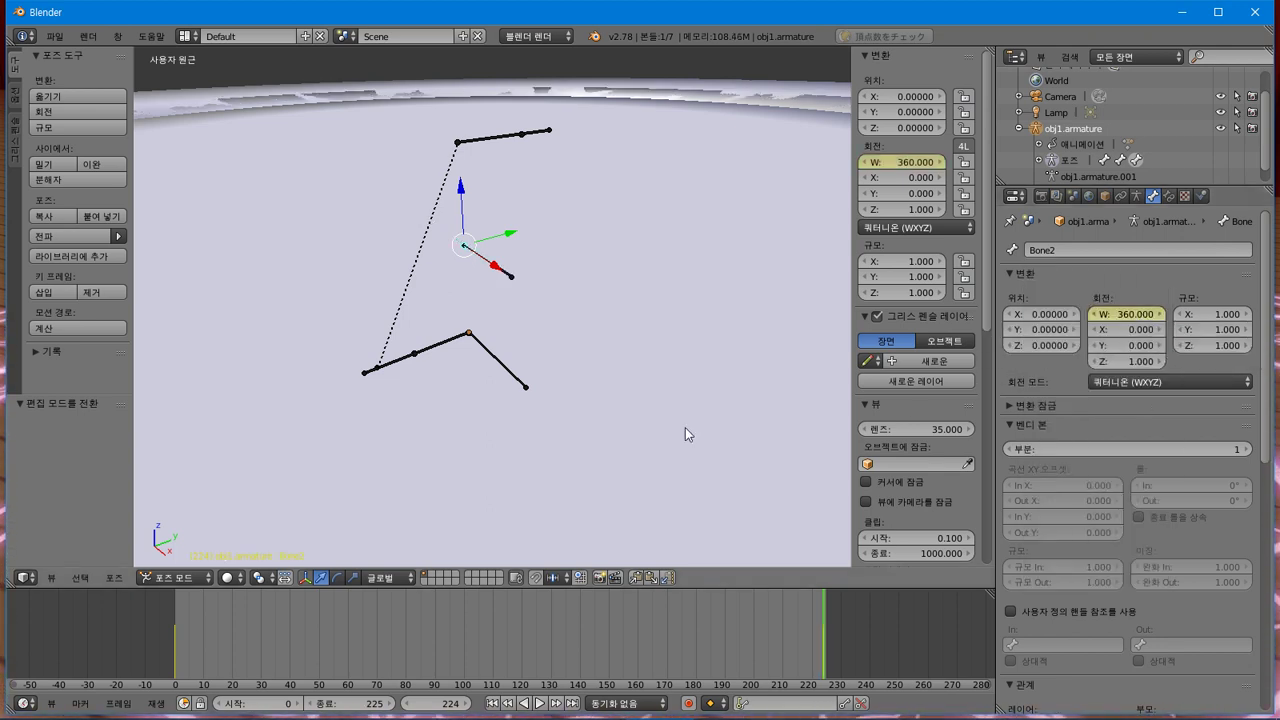
Start a CM3D2 motion (.anm) export with the 魔方陣 folder as its destination.
{"action": "left_click", "coordinate": [54, 36]}
{"action": "mouse_move", "coordinate": [115, 340]}
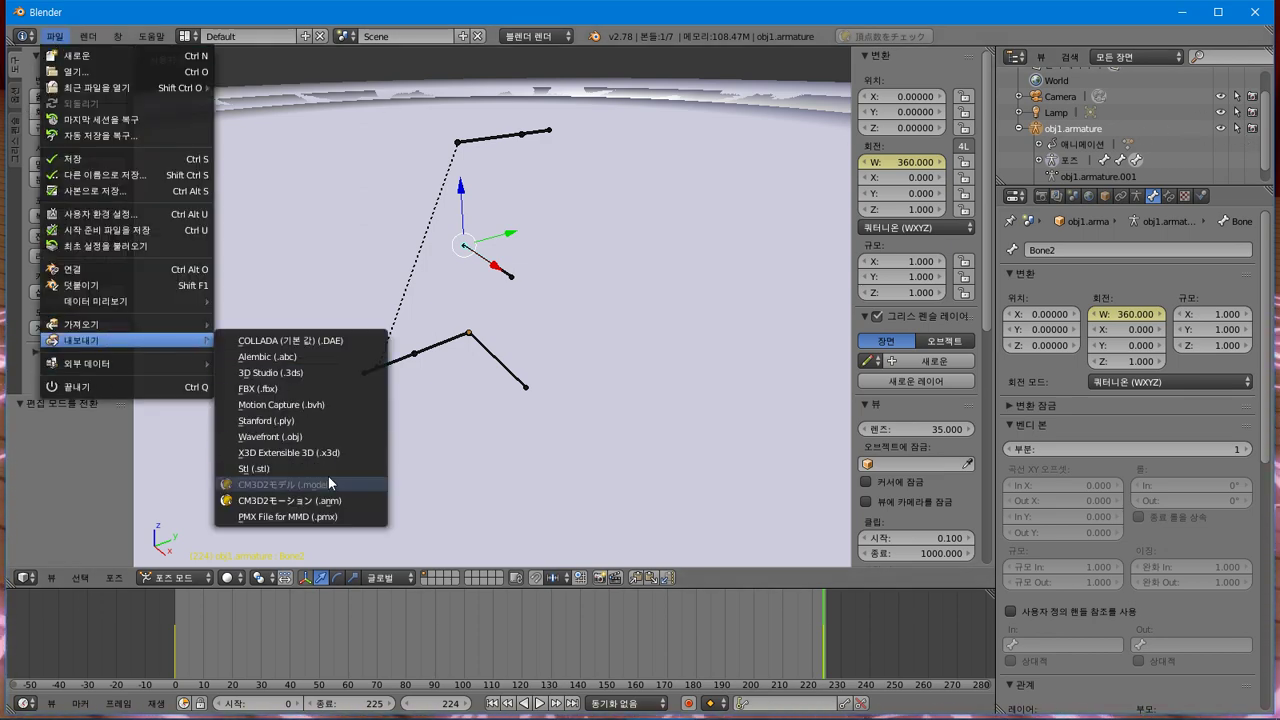
{"action": "left_click", "coordinate": [330, 499]}
{"action": "left_click", "coordinate": [80, 370]}
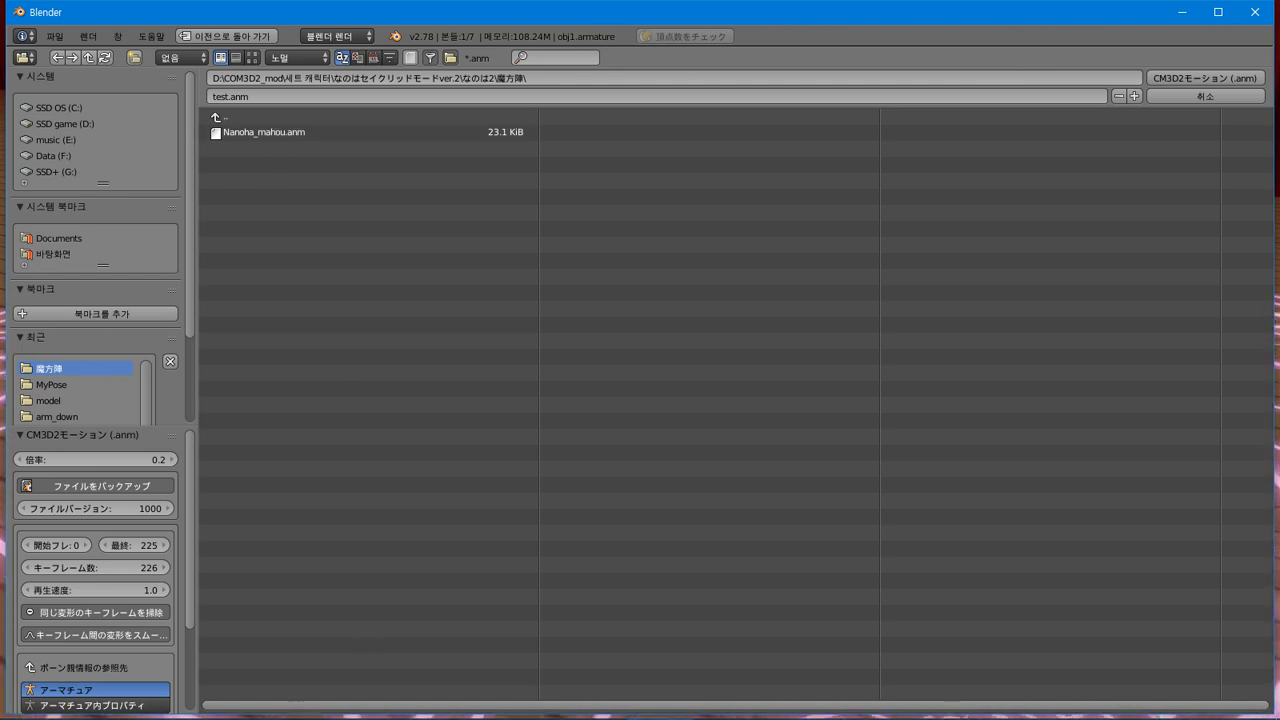
Back up Nanoha_mahou.anm with a copy in File Explorer, and export the motion over the original Nanoha_mahou.anm.
{"action": "left_click", "coordinate": [225, 714]}
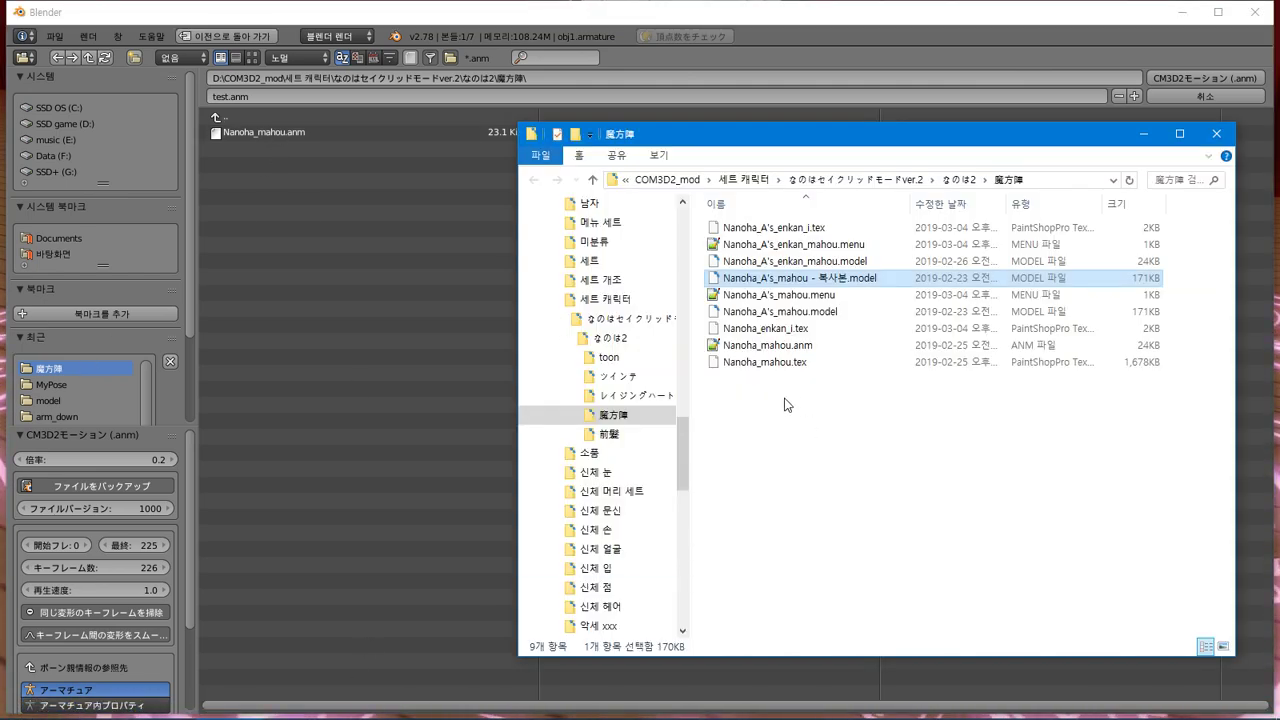
{"action": "left_click", "coordinate": [800, 345]}
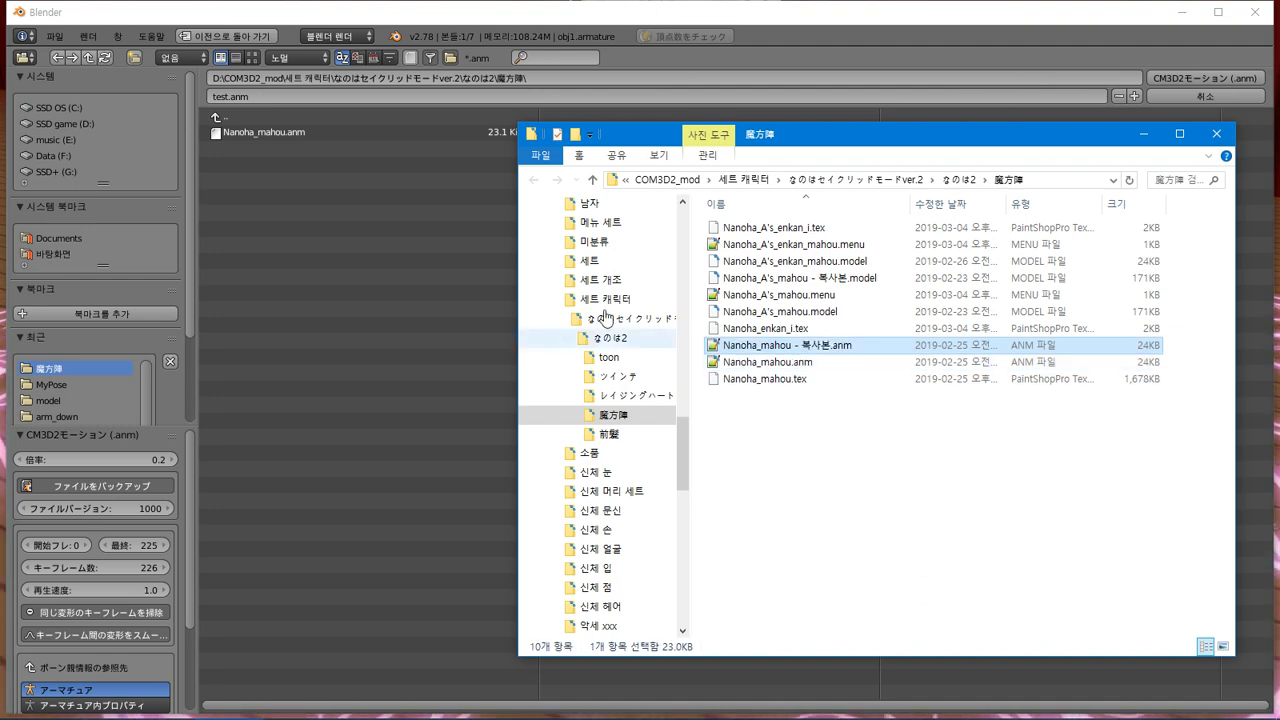
{"action": "left_click", "coordinate": [307, 135]}
{"action": "left_click", "coordinate": [1210, 79]}
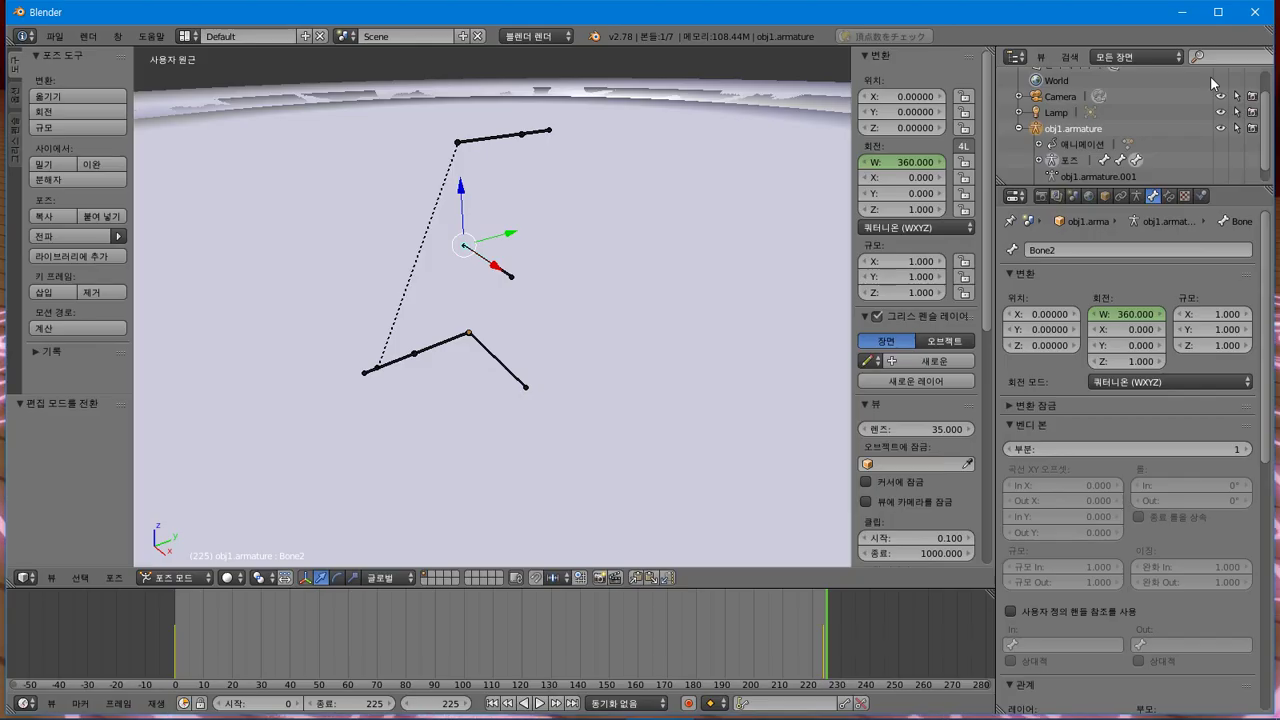
Switch to the CUSTOM ORDER MAID 3D 2 game, open the PropMyItem list and check the magic circle's rotation.
{"action": "key", "text": "alt+Tab"}
{"action": "key", "text": "alt+Tab"}
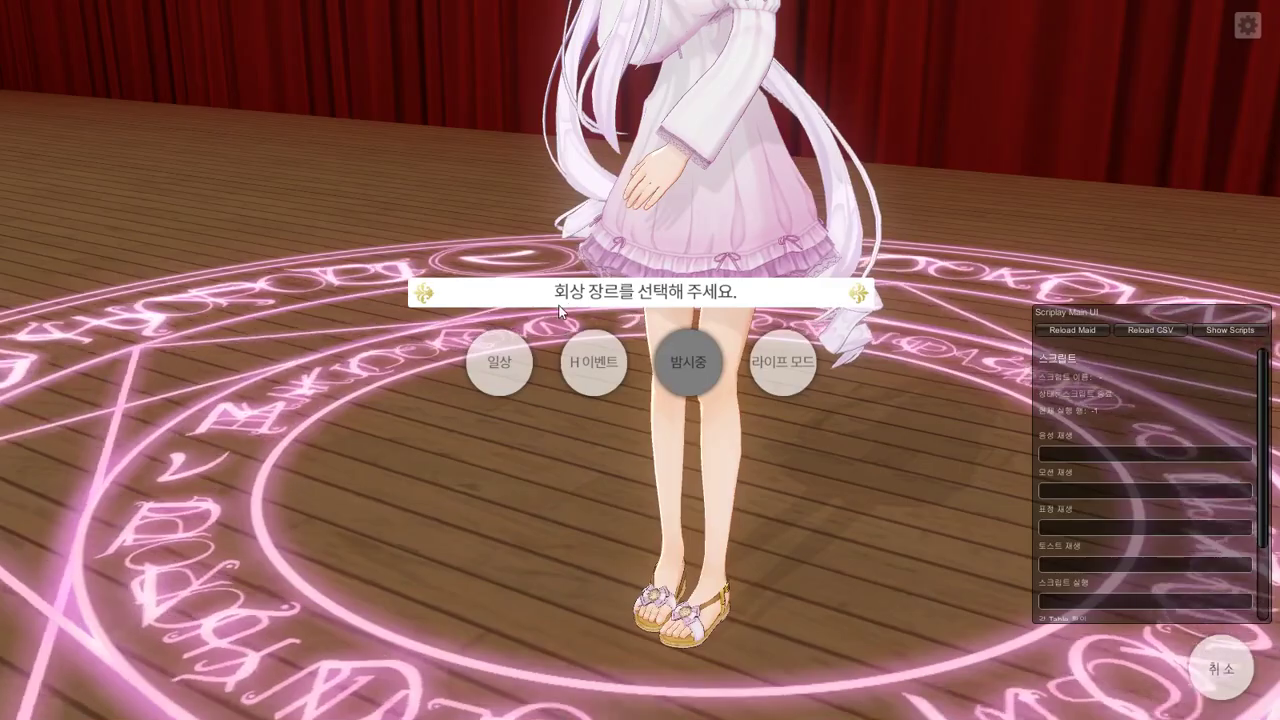
{"action": "key", "text": "i"}
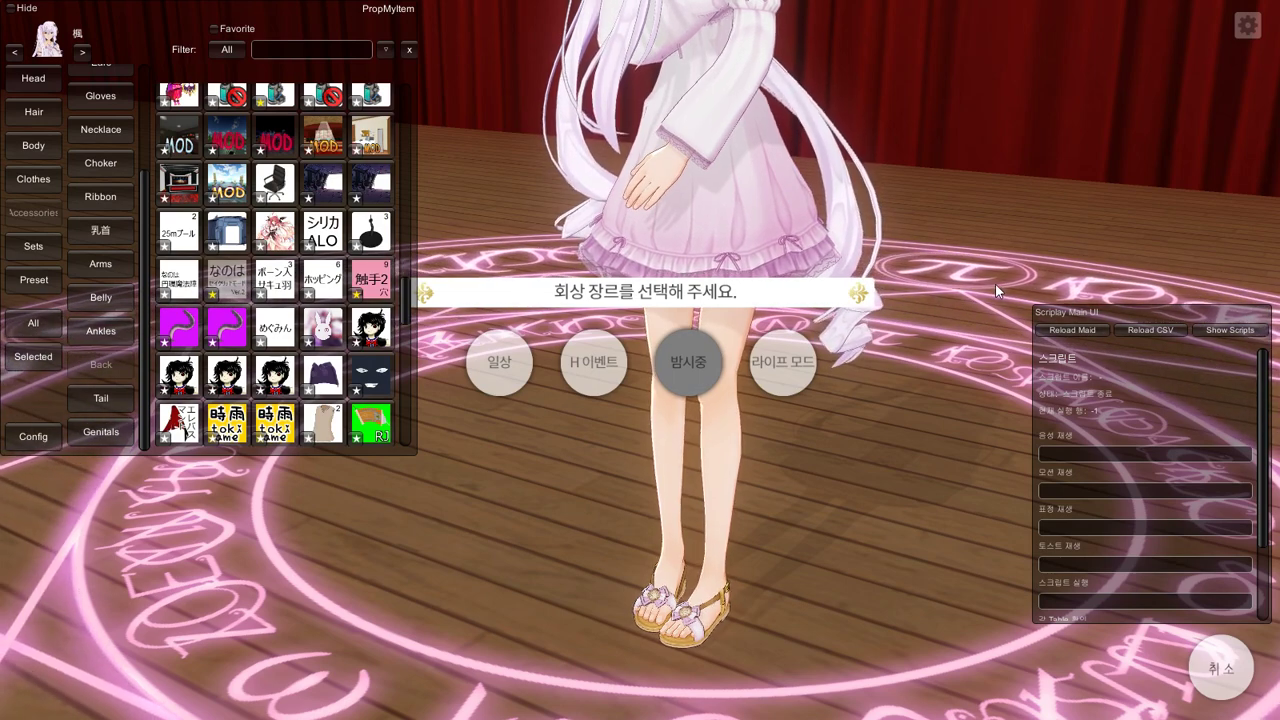
Switch to Blender, change Bone2's rotation mode to XYZ Euler and play the animation from frame 0.
{"action": "key", "text": "alt+Tab"}
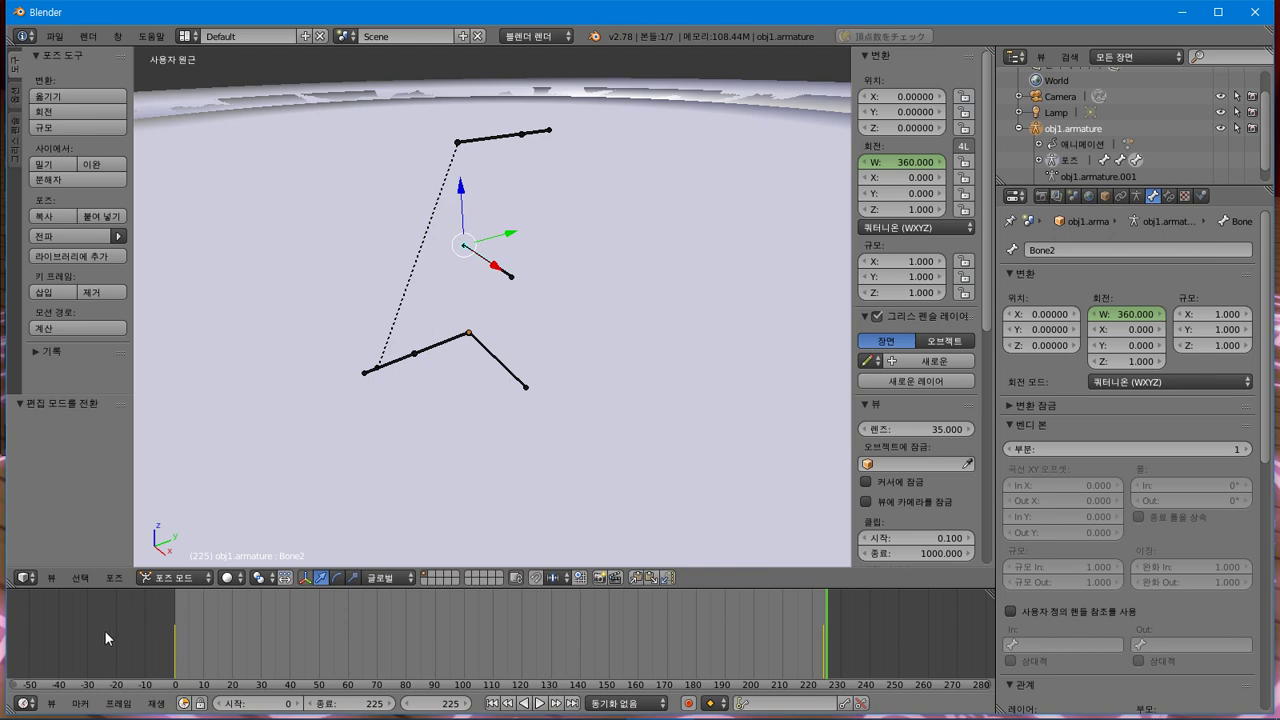
{"action": "left_click", "coordinate": [910, 225]}
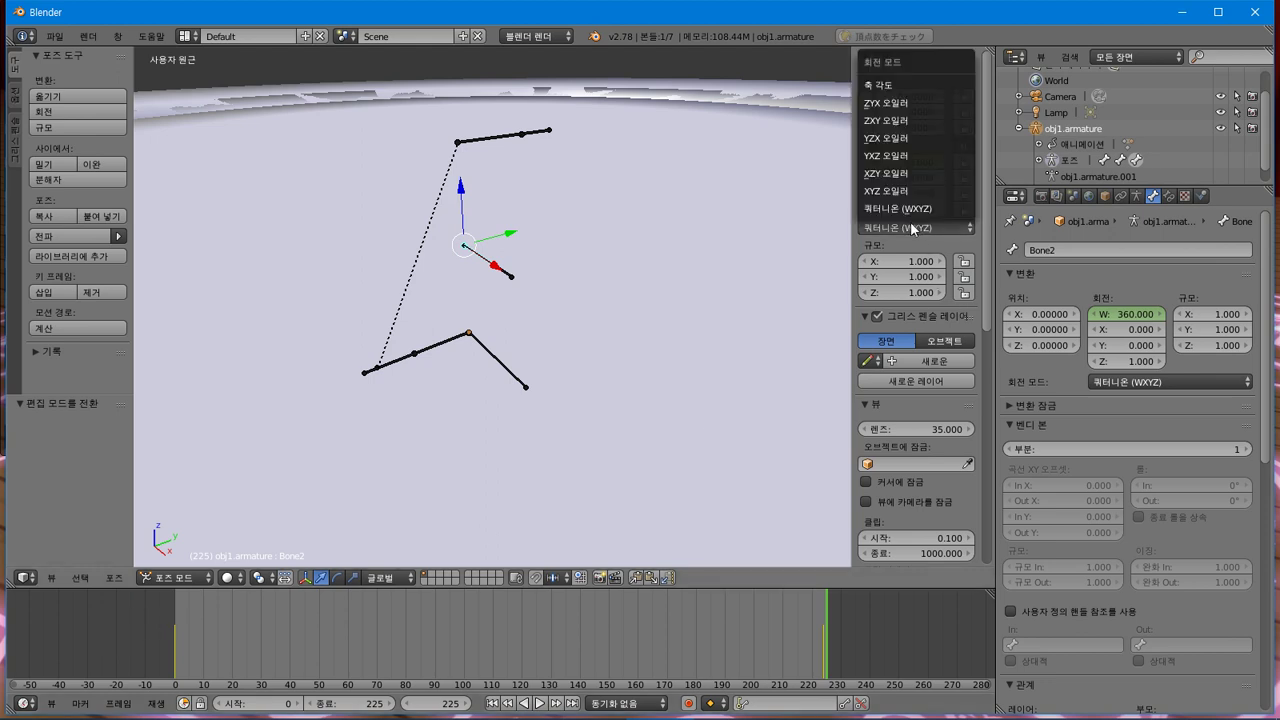
{"action": "left_click", "coordinate": [912, 192]}
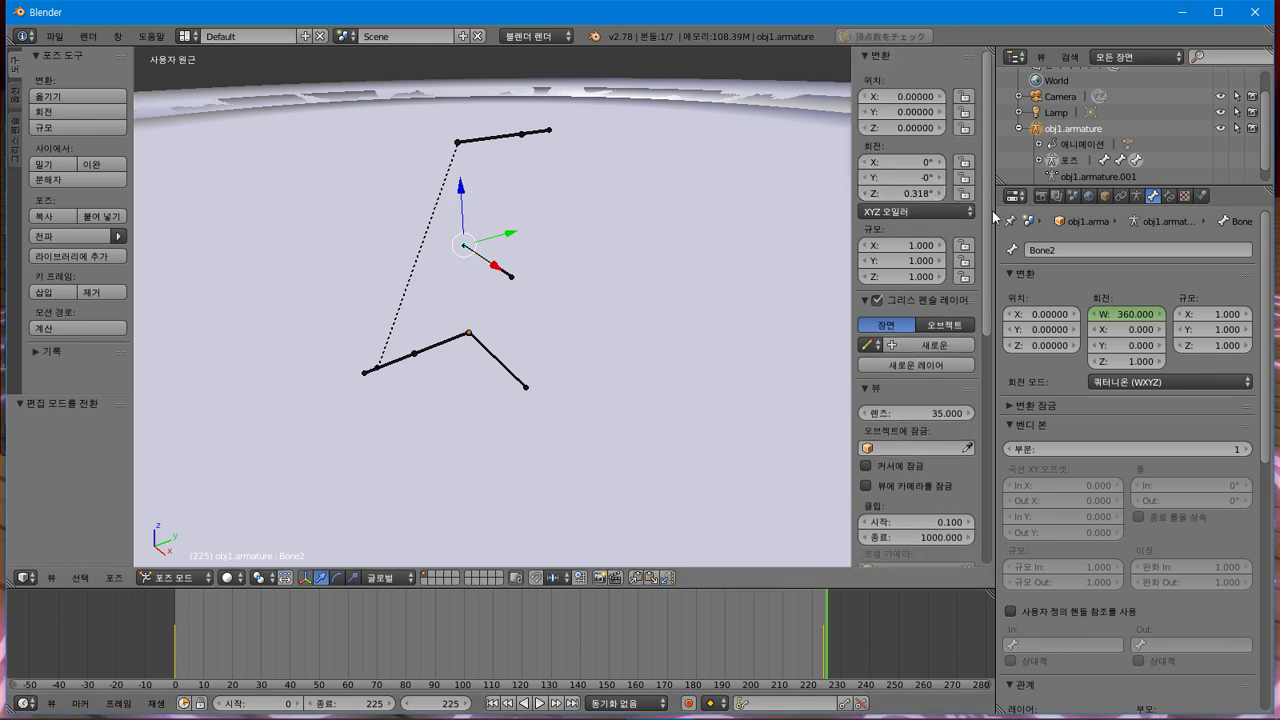
{"action": "key", "text": "alt+a"}
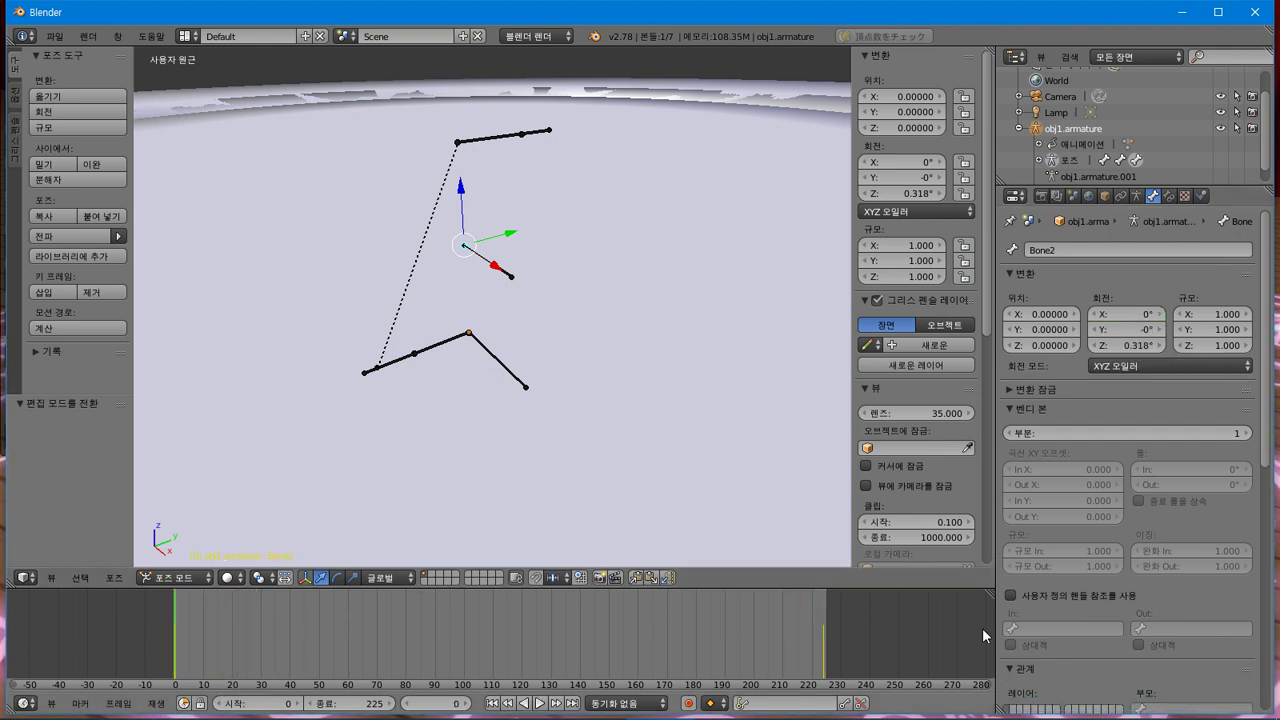
{"action": "left_click", "coordinate": [539, 704]}
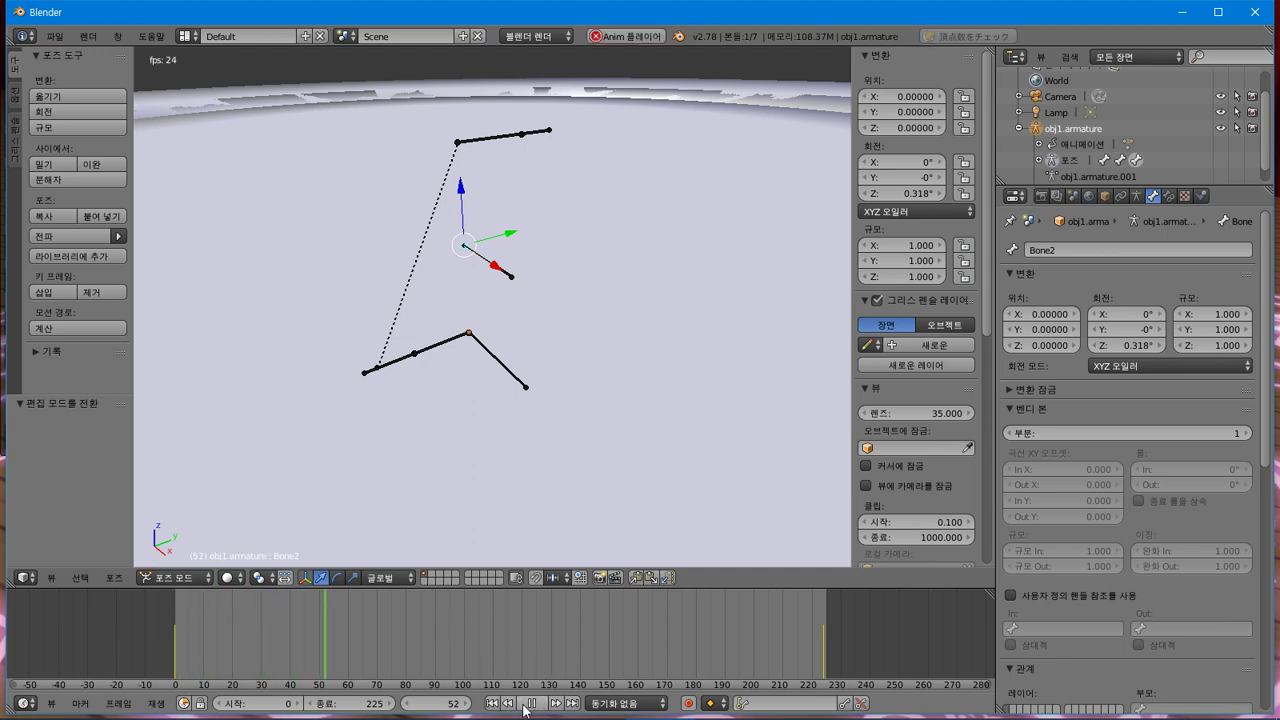
{"action": "left_click", "coordinate": [529, 705]}
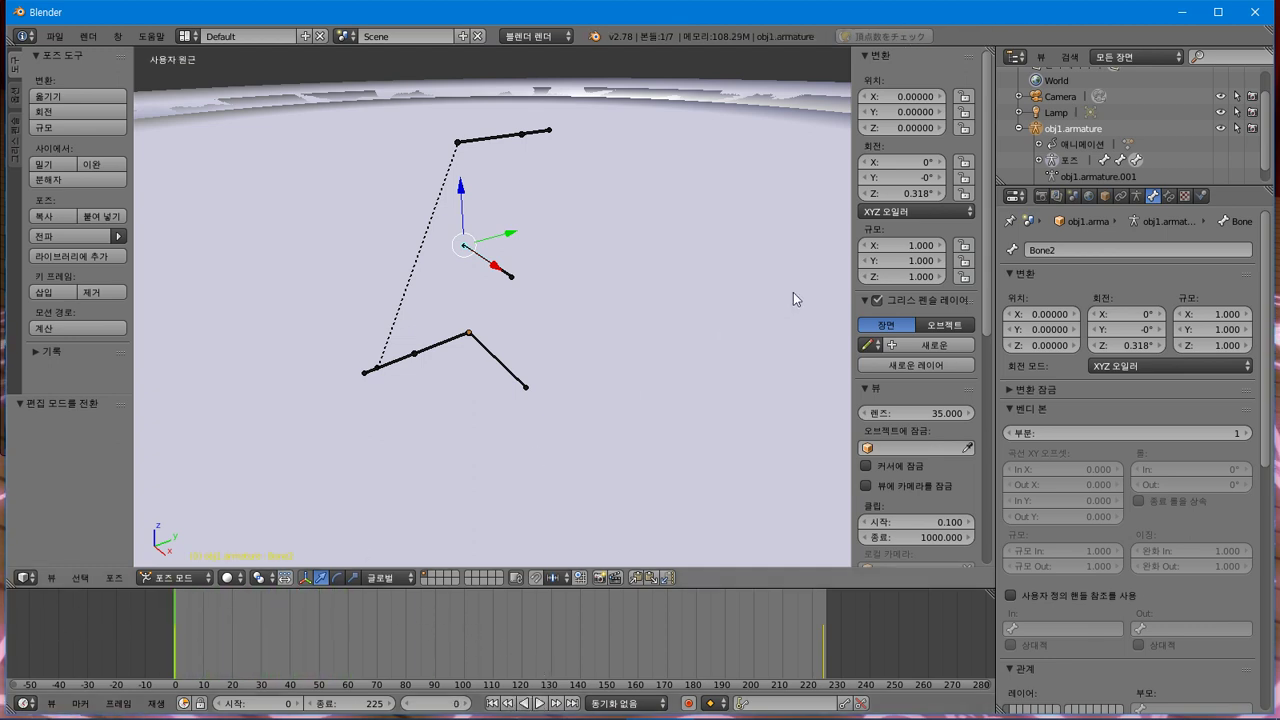
Undo the rotation mode change and the W rotation keyframes of Bone2, returning to frame 0.
{"action": "key", "text": "alt+shift+a"}
{"action": "key", "text": "alt+shift+a"}
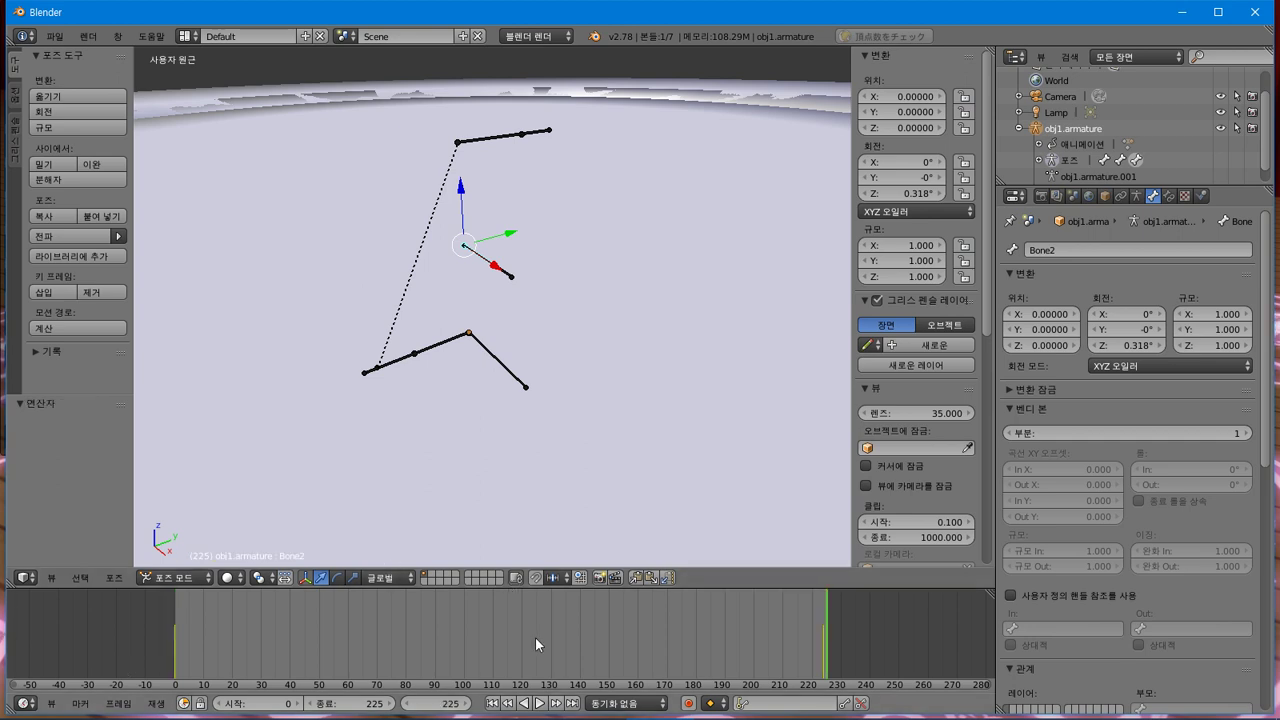
{"action": "key", "text": "shift+Left"}
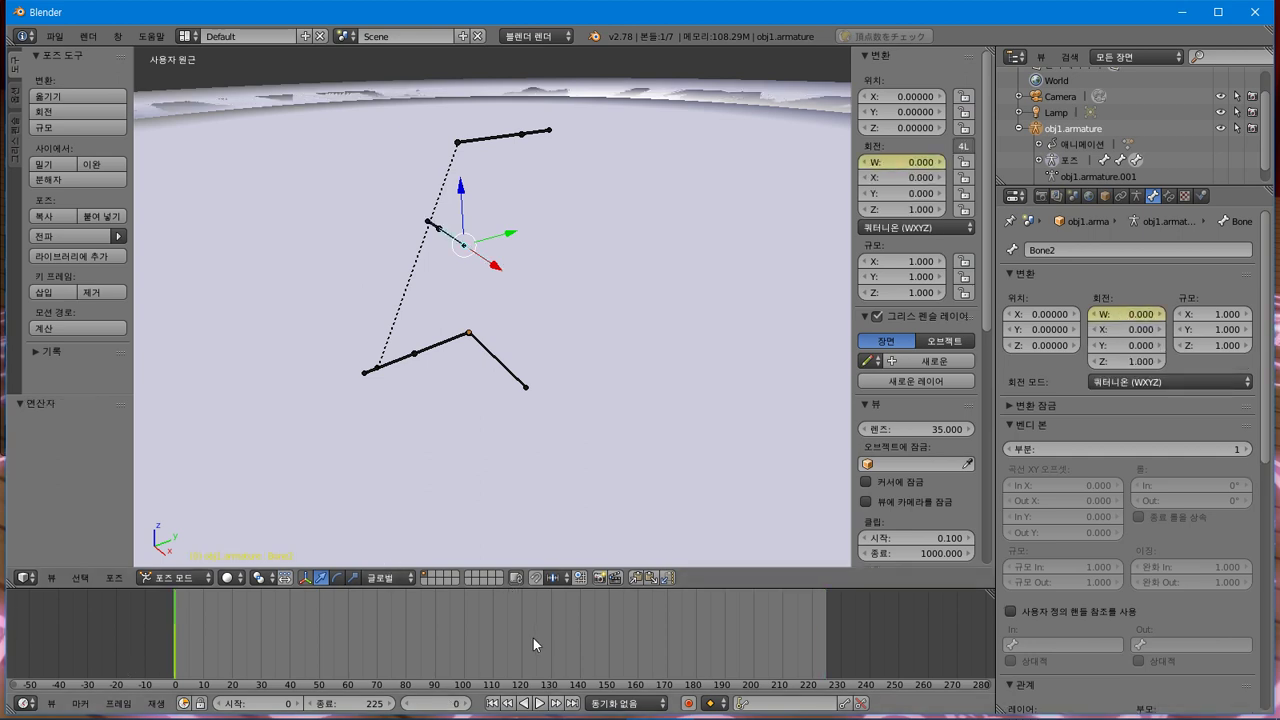
{"action": "key", "text": "ctrl+z"}
Switch Bone2 to XYZ Euler rotation and insert a single keyframe with its Z rotation at 0° on frame 0.
{"action": "left_click", "coordinate": [890, 228]}
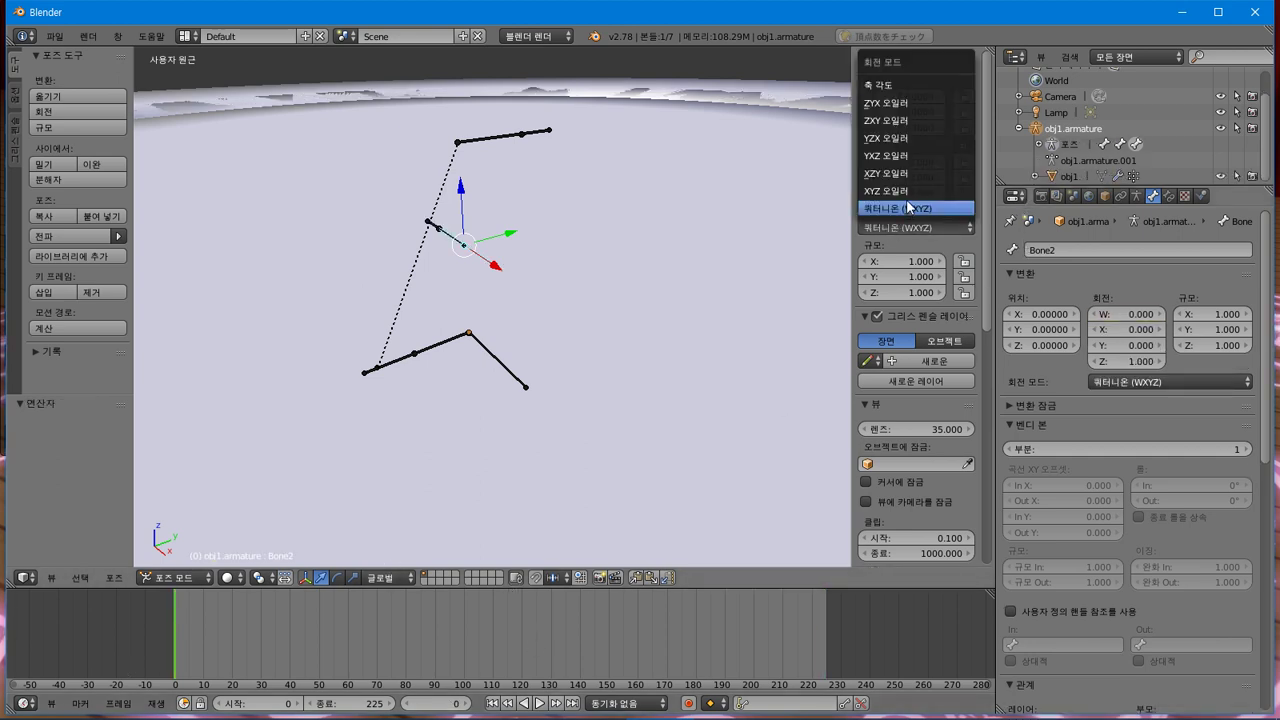
{"action": "left_click", "coordinate": [912, 191]}
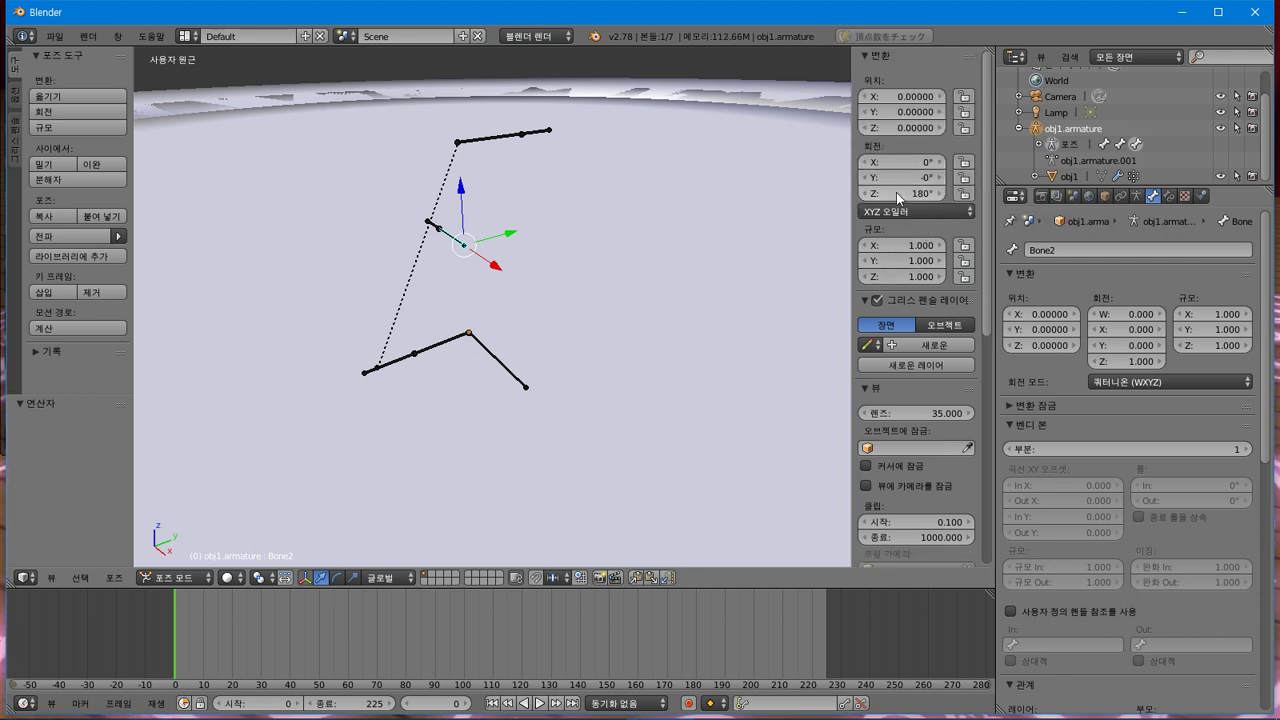
{"action": "mouse_move", "coordinate": [896, 192]}
{"action": "left_mouse_down"}
{"action": "mouse_move", "coordinate": [945, 192]}
{"action": "mouse_move", "coordinate": [910, 205]}
{"action": "left_mouse_up"}
{"action": "type", "text": "0"}
{"action": "key", "text": "Return"}
{"action": "key", "text": "Return"}
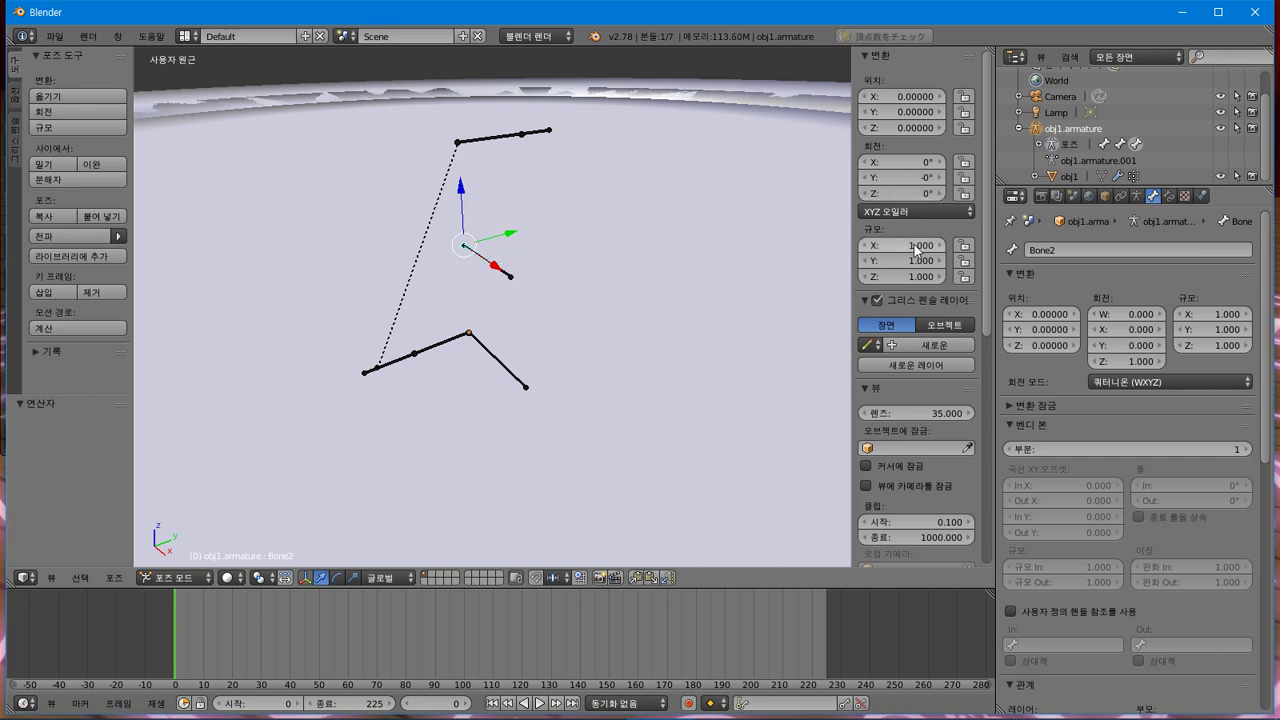
{"action": "right_click", "coordinate": [893, 190]}
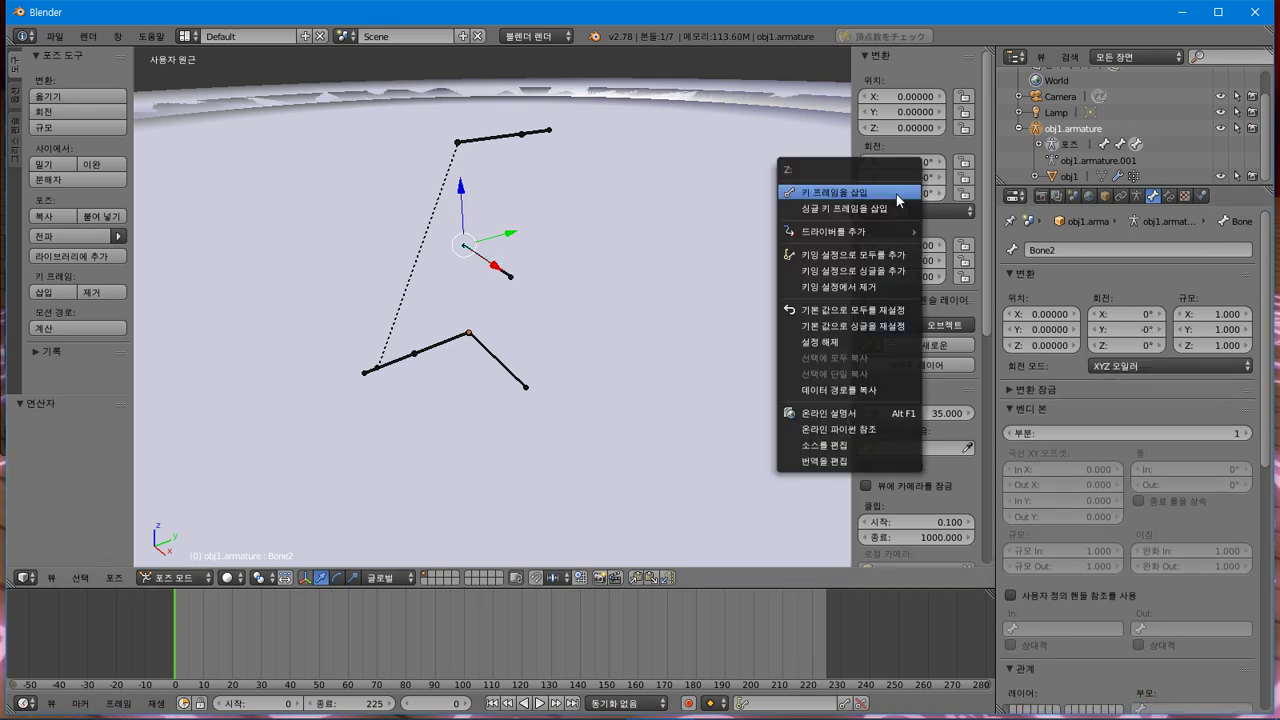
{"action": "left_click", "coordinate": [893, 207]}
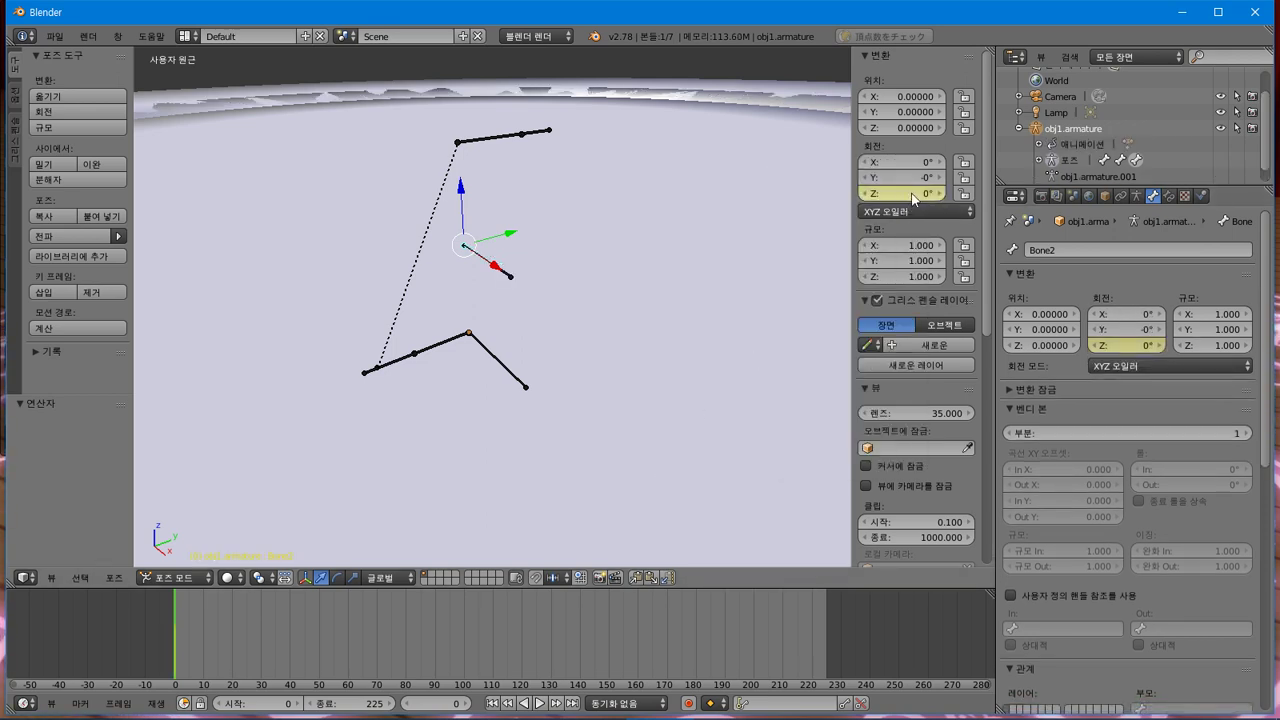
Go to frame 220, set Bone2's Z rotation to 360° and keyframe it.
{"action": "left_click", "coordinate": [812, 634]}
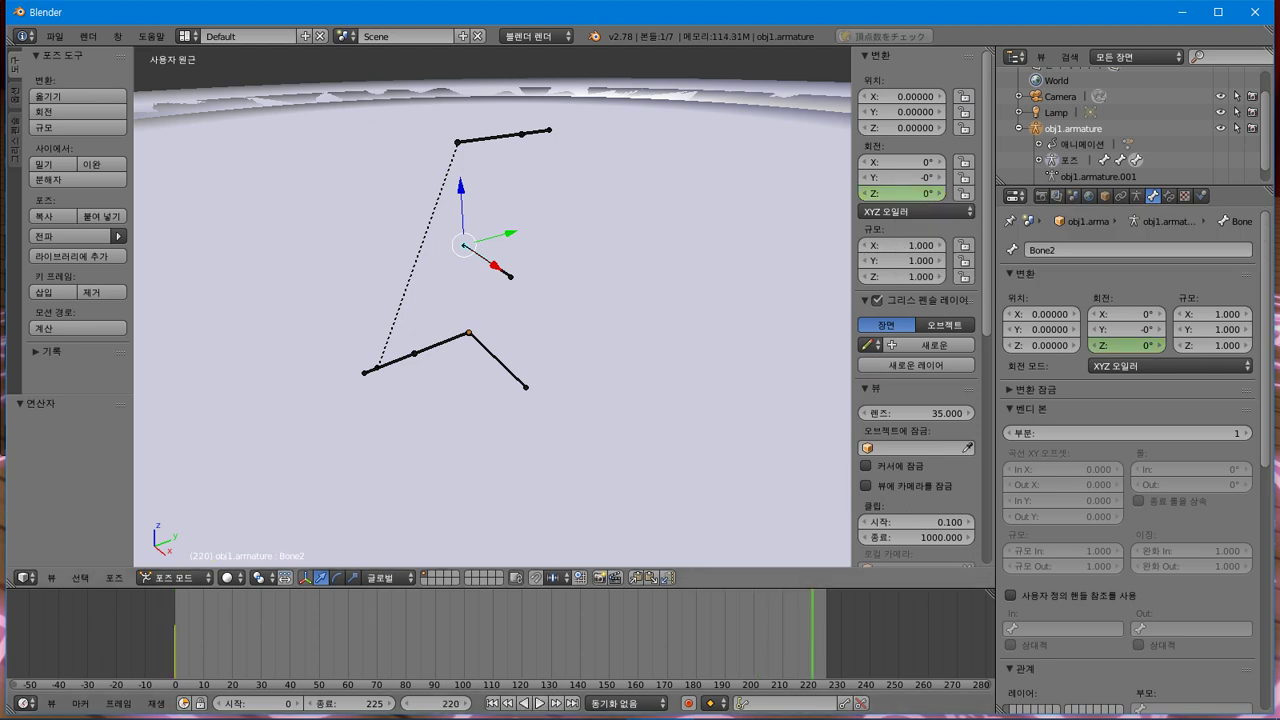
{"action": "key", "text": "Return"}
{"action": "right_click", "coordinate": [913, 192]}
{"action": "left_click", "coordinate": [912, 192]}
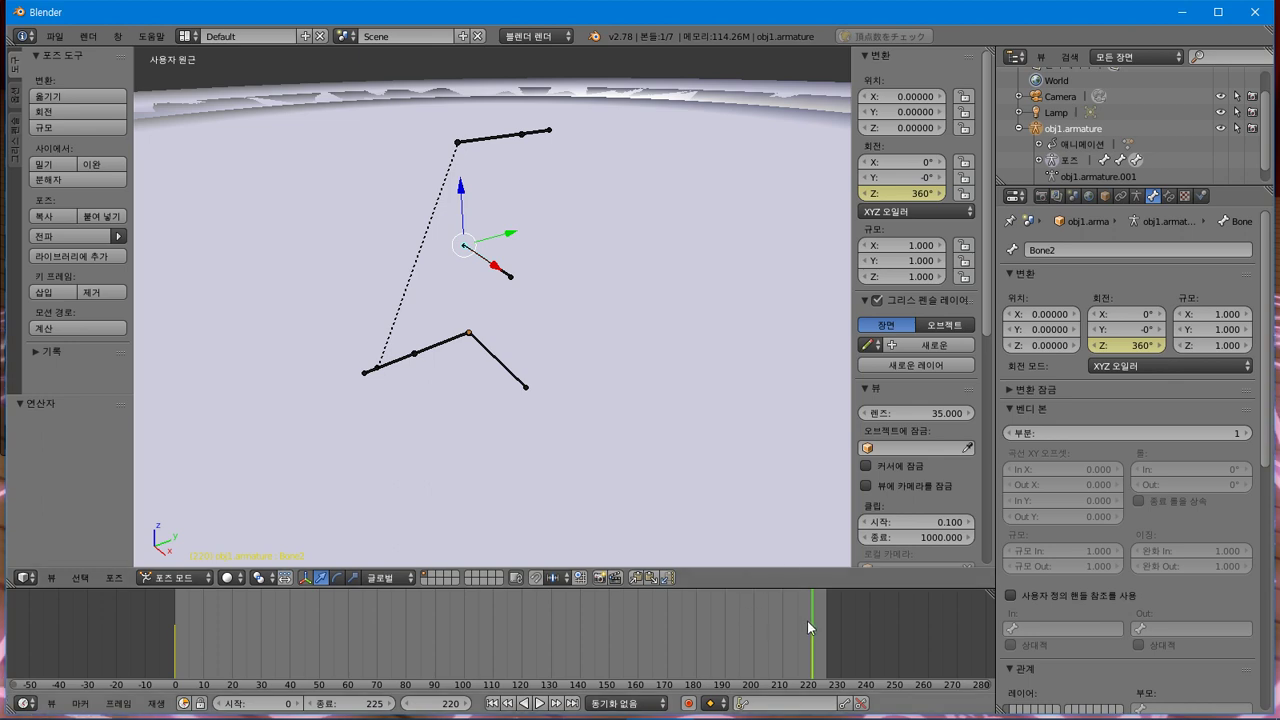
Play the animation from frame 0 to check Bone2's Z rotation, and stop it at frame 20.
{"action": "left_click_drag", "start_coordinate": [805, 621], "coordinate": [175, 680]}
{"action": "key", "text": "alt+a"}
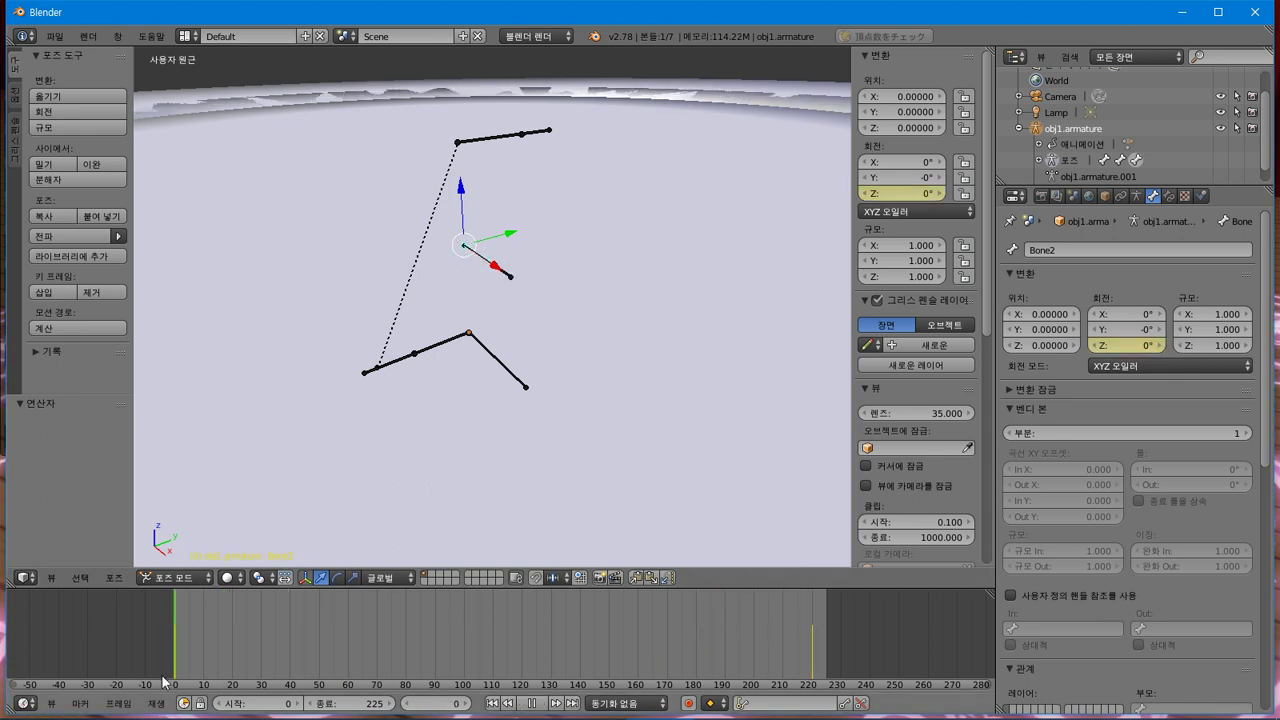
{"action": "left_click", "coordinate": [540, 704]}
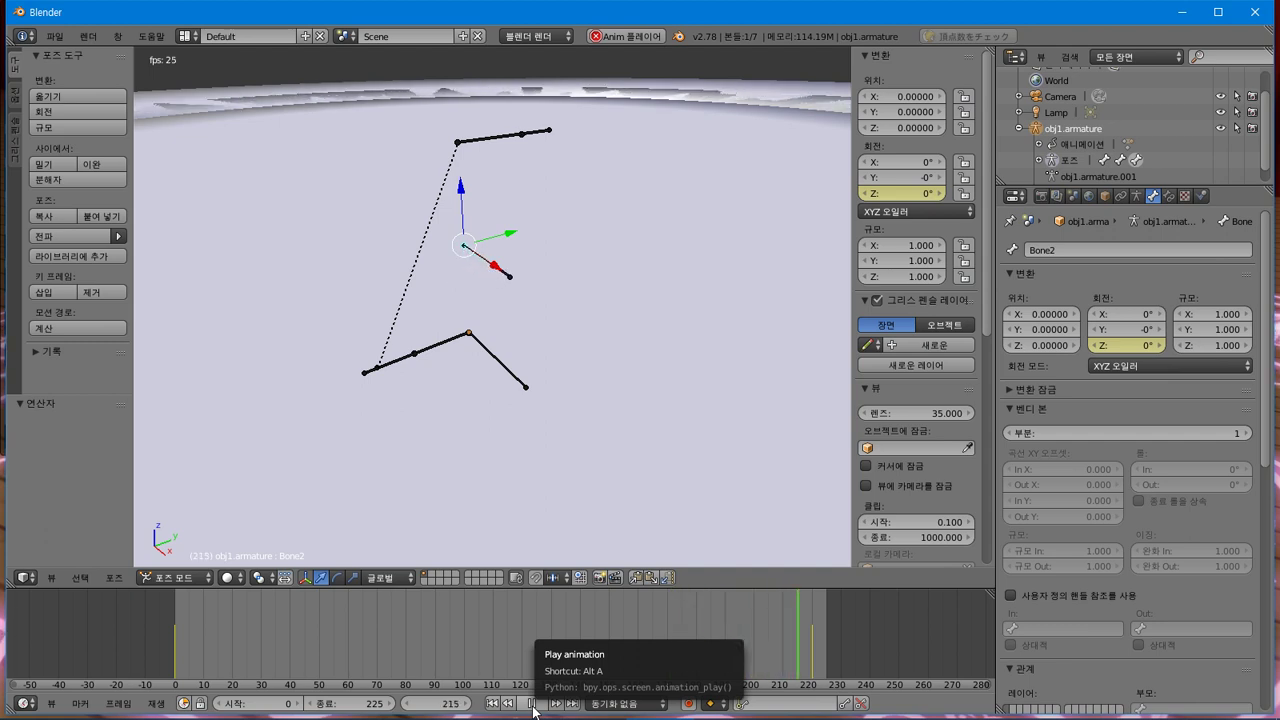
{"action": "left_click", "coordinate": [534, 704]}
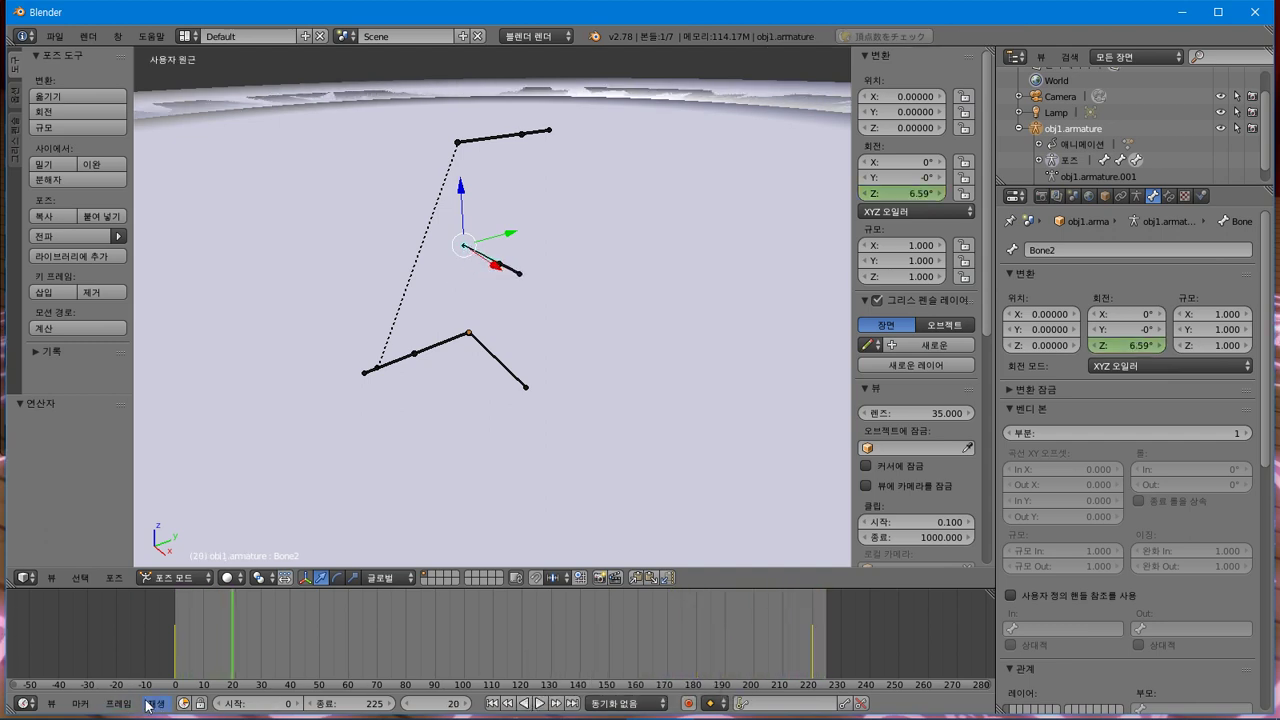
Change the timeline area to the Graph Editor to show Bone2's Z Euler rotation curve, and look through its keyframe operations.
{"action": "left_click", "coordinate": [22, 708]}
{"action": "left_click", "coordinate": [22, 708]}
{"action": "left_click", "coordinate": [22, 708]}
{"action": "left_click", "coordinate": [60, 640]}
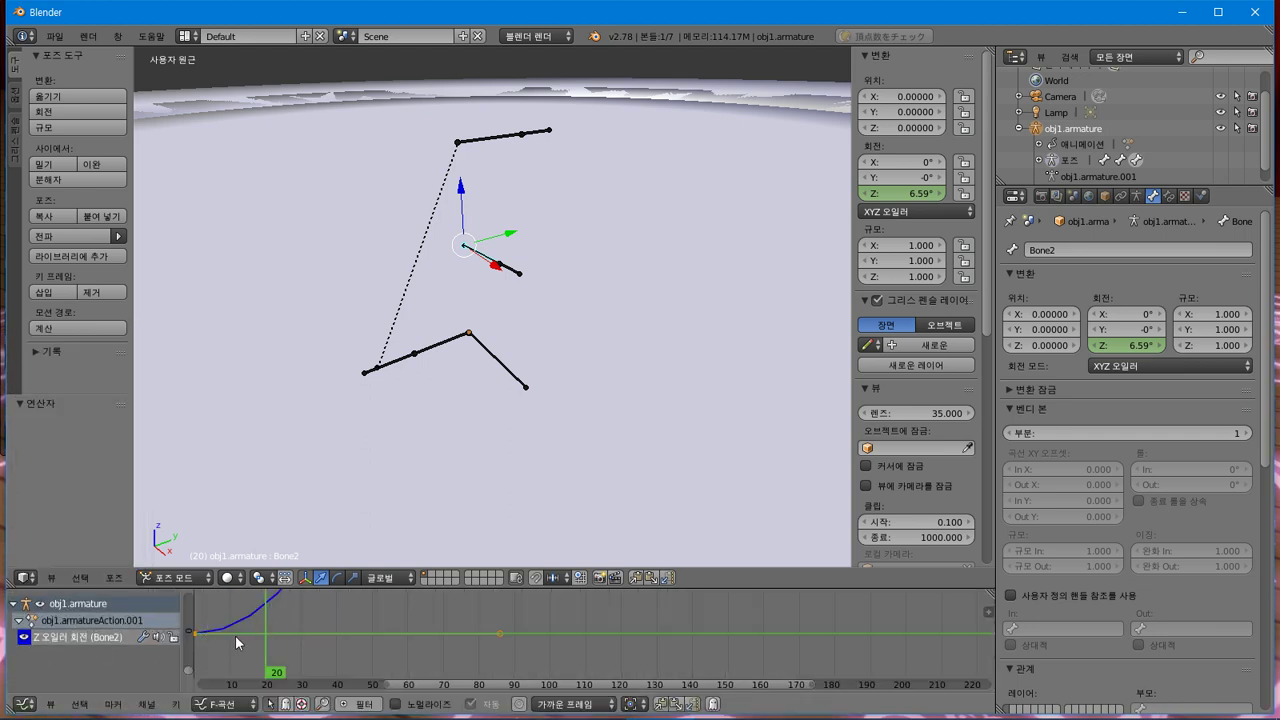
{"action": "left_click", "coordinate": [182, 705]}
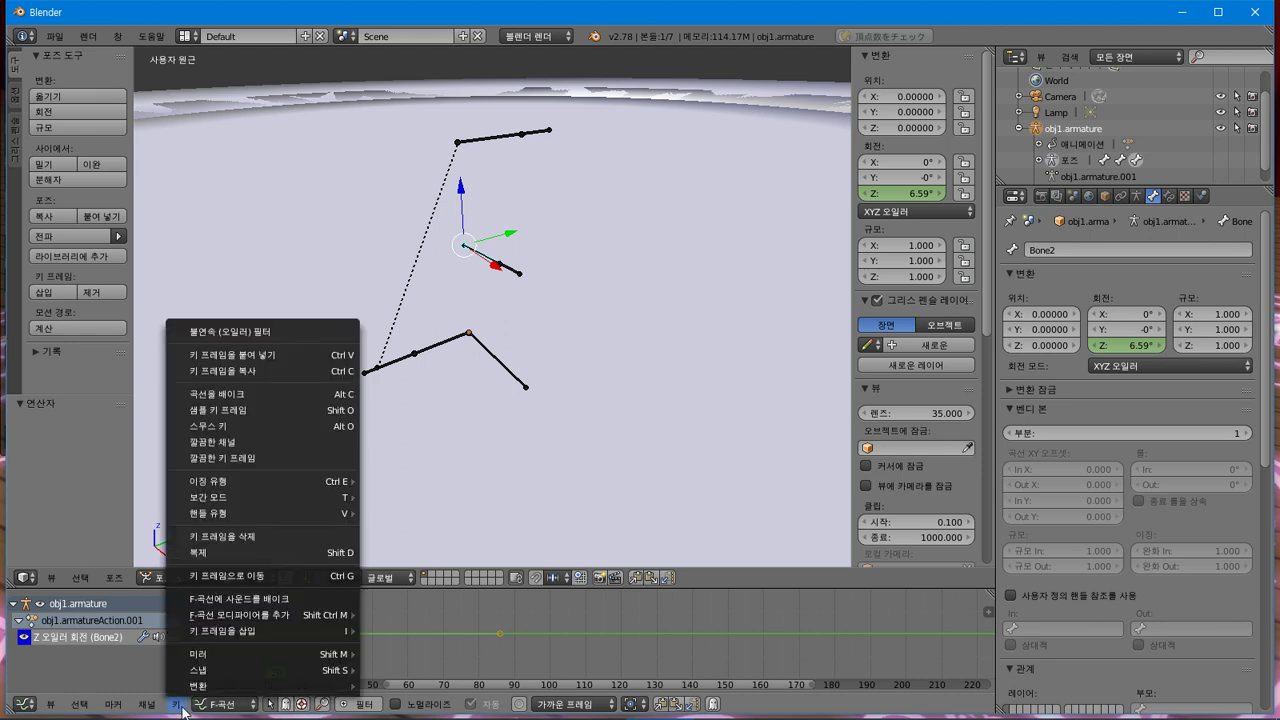
{"action": "left_click", "coordinate": [182, 705]}
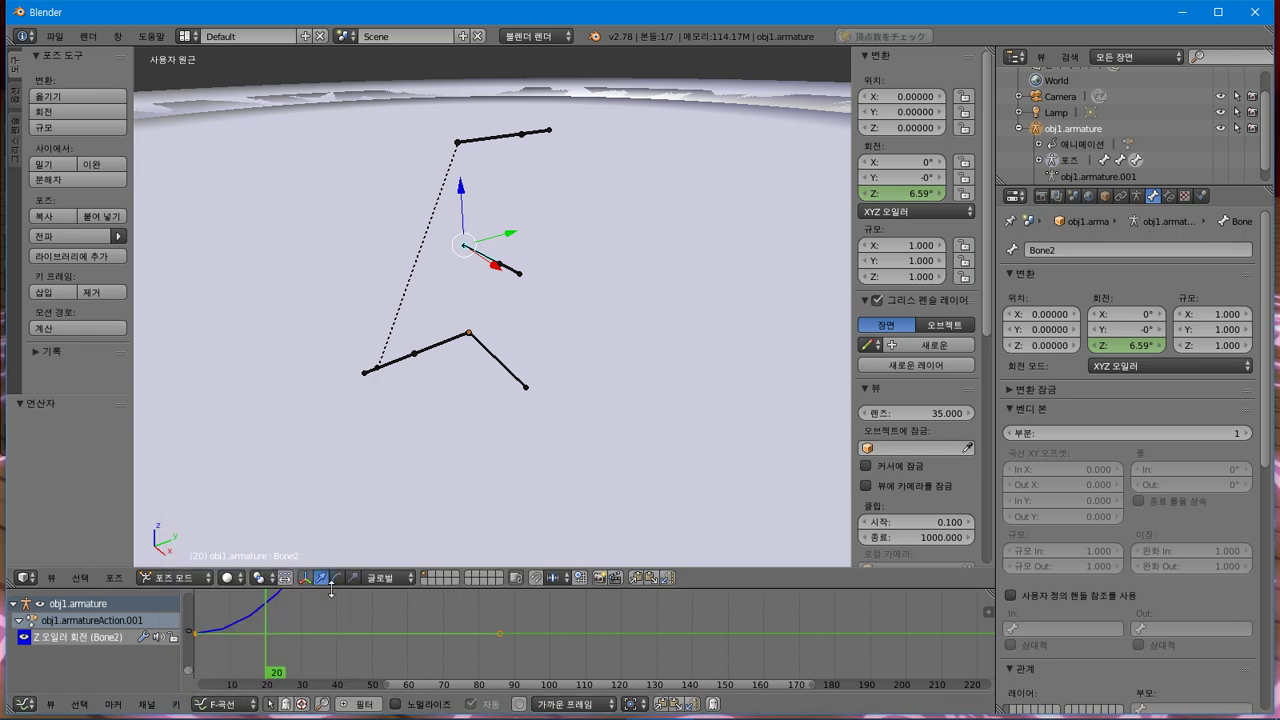
Enlarge the Graph Editor to show the whole Z Euler rotation curve of Bone2 and set its keyframe interpolation to Linear.
{"action": "left_click_drag", "start_coordinate": [337, 589], "coordinate": [345, 463]}
{"action": "middle_click_drag", "start_coordinate": [297, 562], "coordinate": [289, 587], "text": "ctrl"}
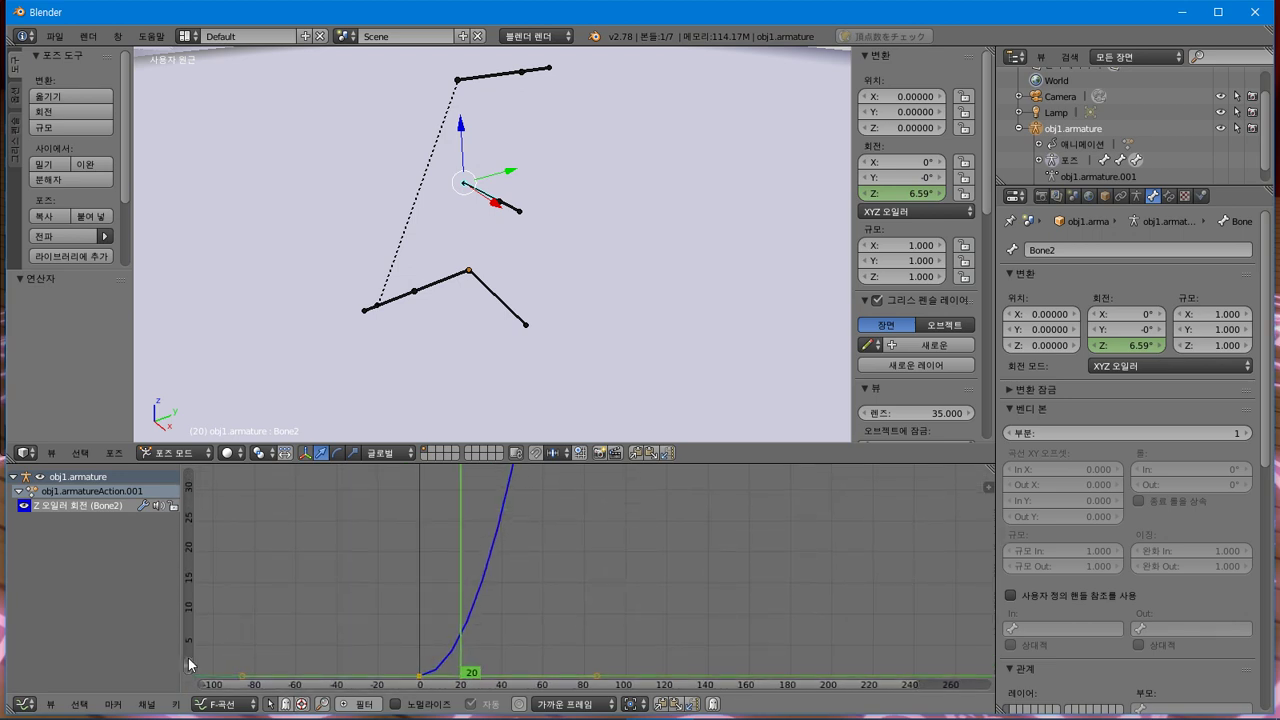
{"action": "left_click_drag", "start_coordinate": [189, 665], "coordinate": [192, 462]}
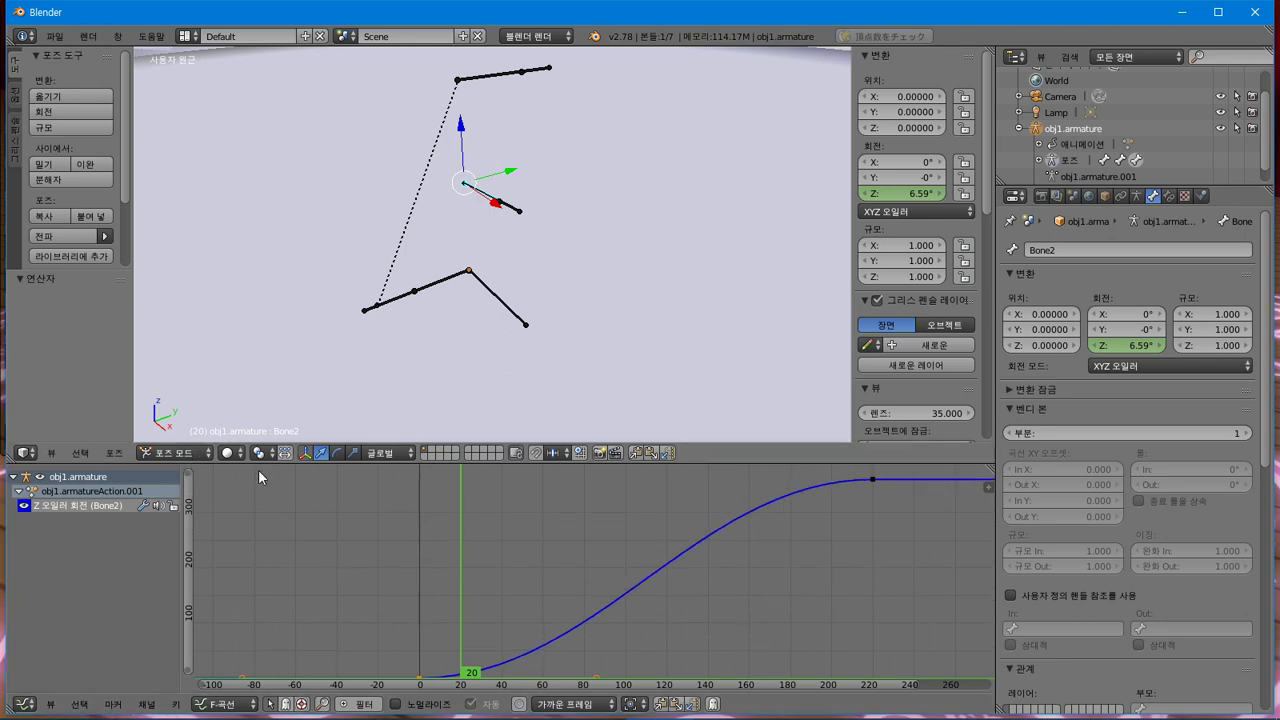
{"action": "middle_click_drag", "start_coordinate": [547, 540], "coordinate": [503, 533]}
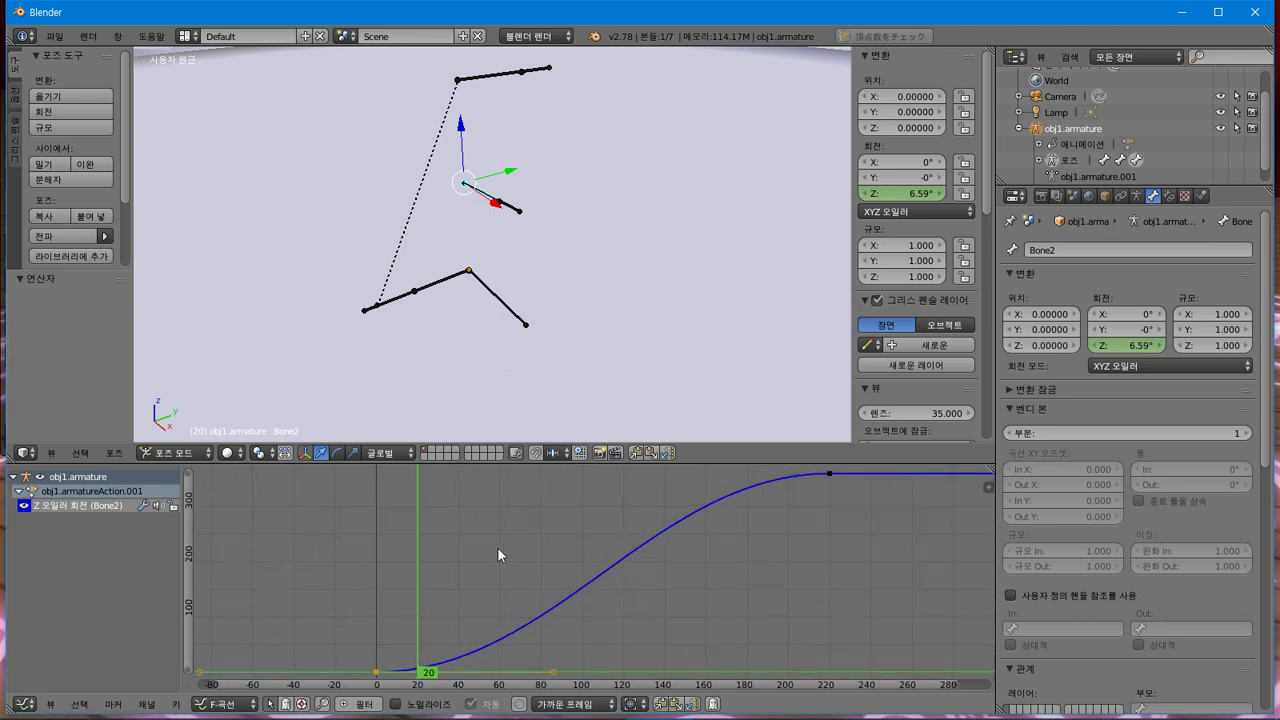
{"action": "left_click", "coordinate": [175, 704]}
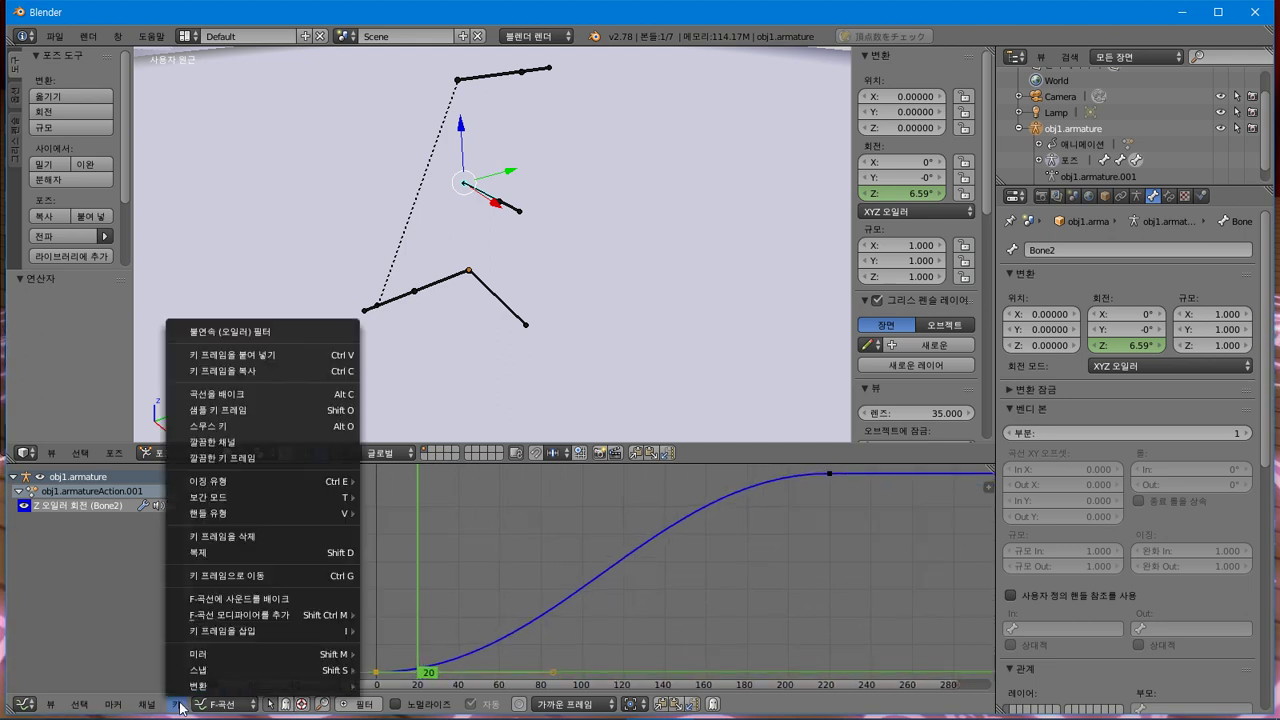
{"action": "mouse_move", "coordinate": [313, 484]}
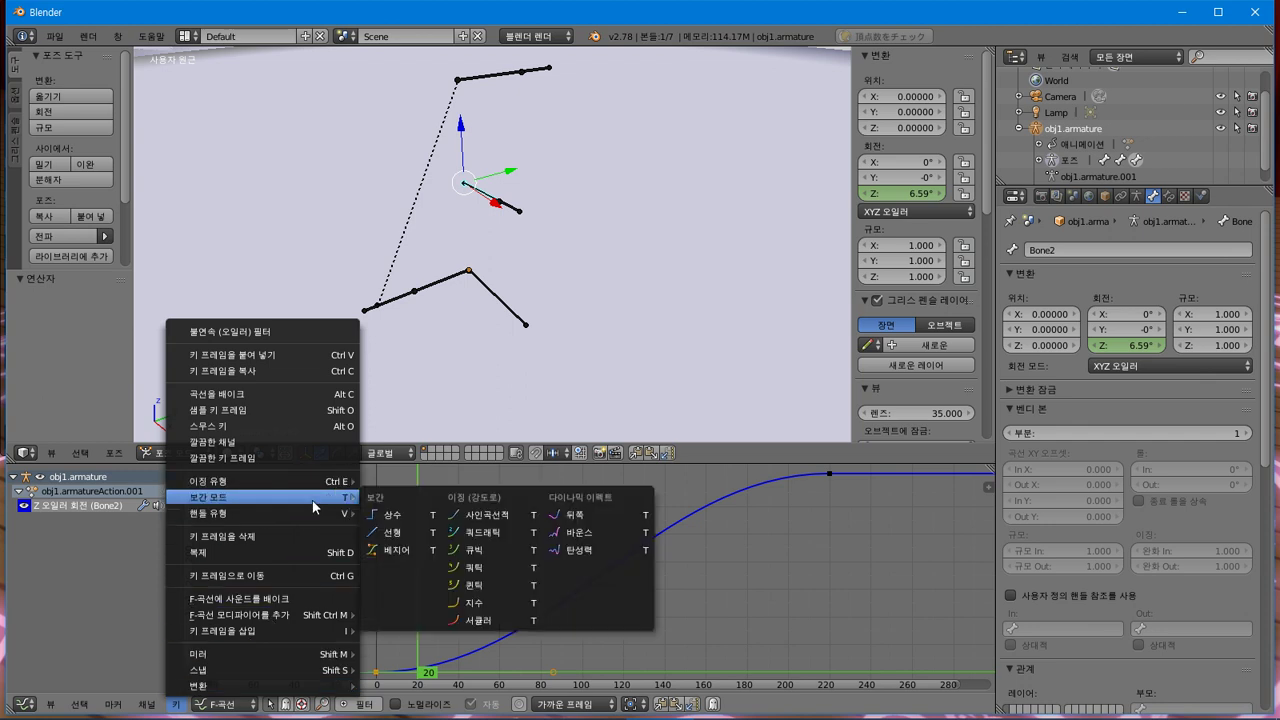
{"action": "left_click", "coordinate": [399, 535]}
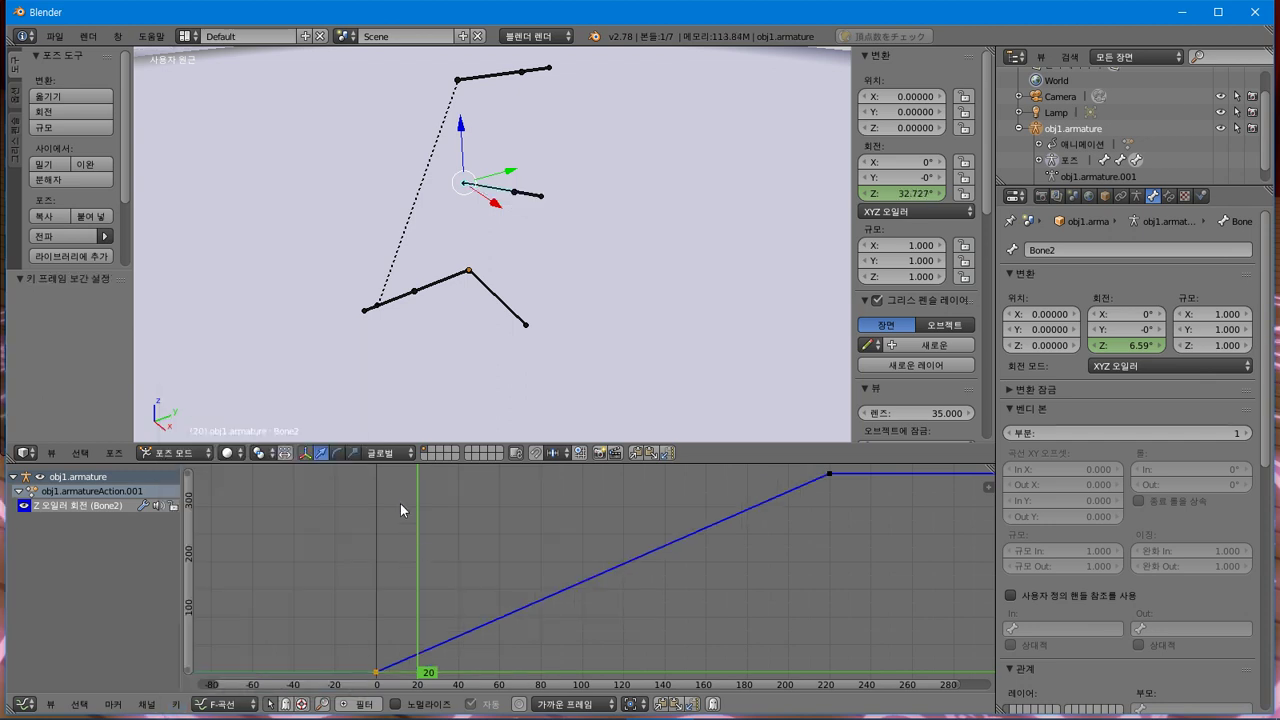
Change the Graph Editor area back to the Timeline and scrub through the frames to check Bone2's linear rotation.
{"action": "left_click", "coordinate": [24, 704]}
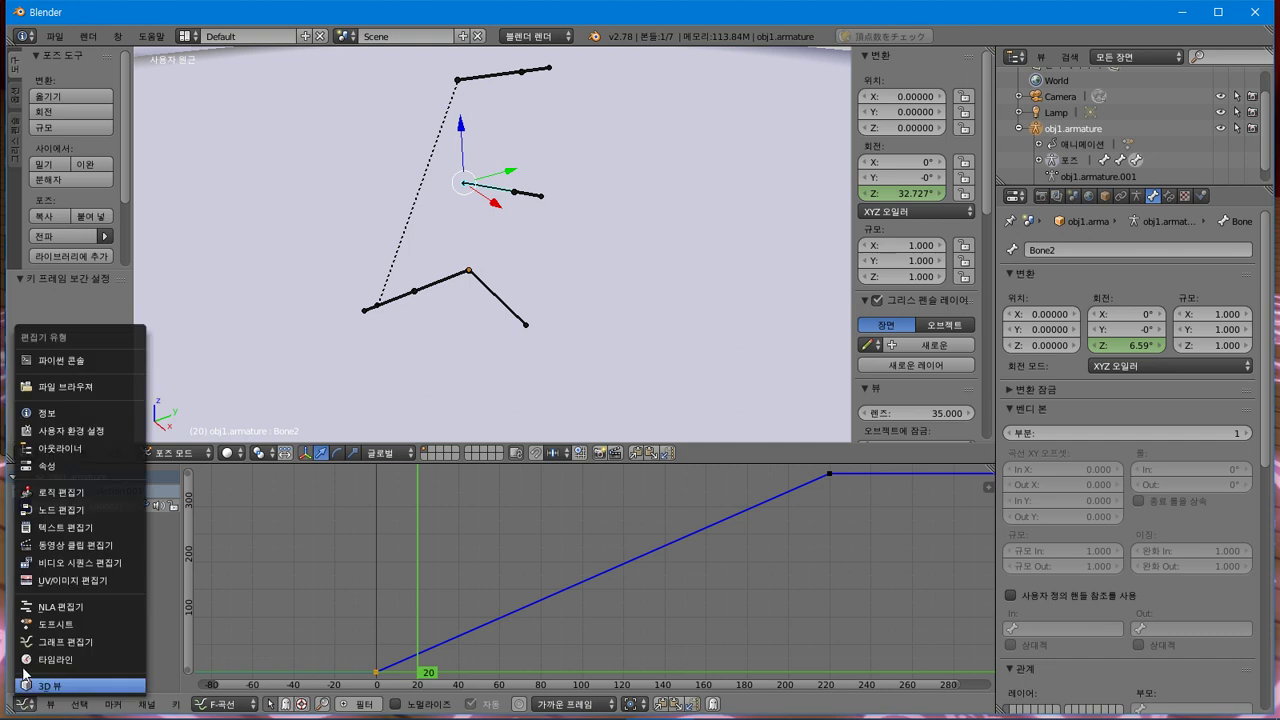
{"action": "left_click", "coordinate": [40, 668]}
{"action": "left_click_drag", "start_coordinate": [257, 587], "coordinate": [905, 571]}
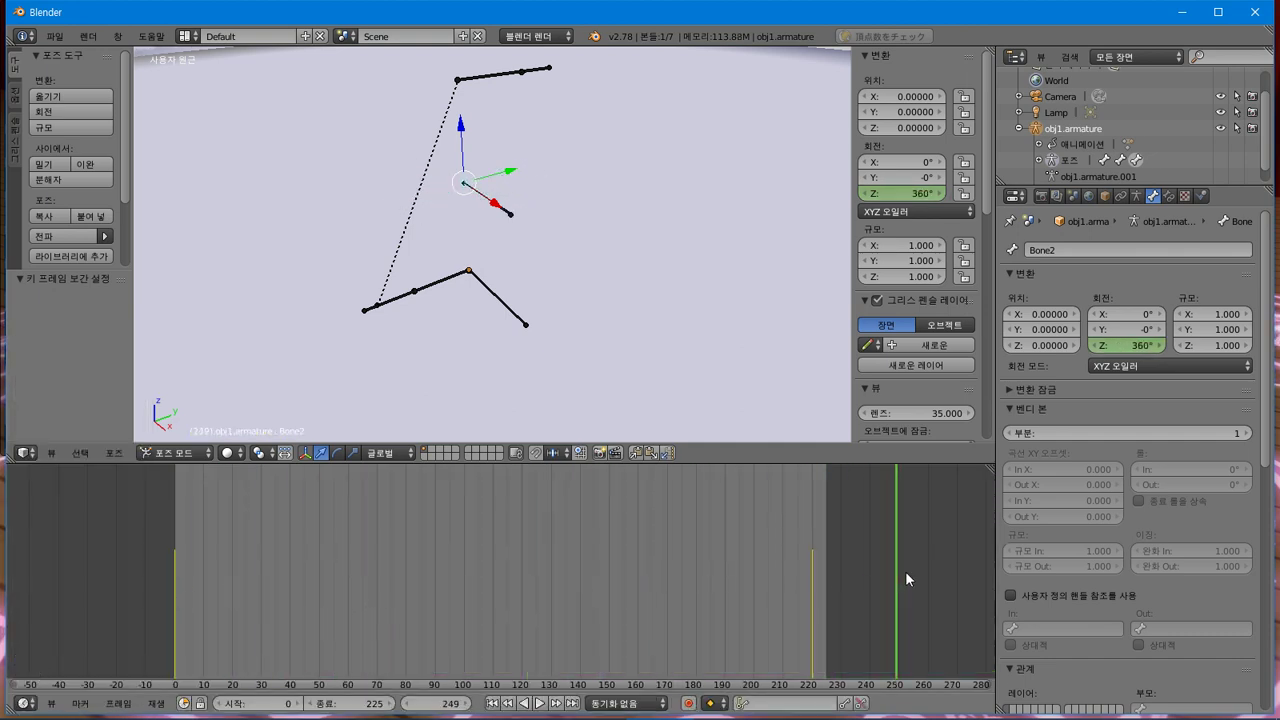
Export the animation as a CM3D2 motion (.anm), overwriting Nanoha_mahou.anm.
{"action": "left_click", "coordinate": [55, 36]}
{"action": "mouse_move", "coordinate": [160, 340]}
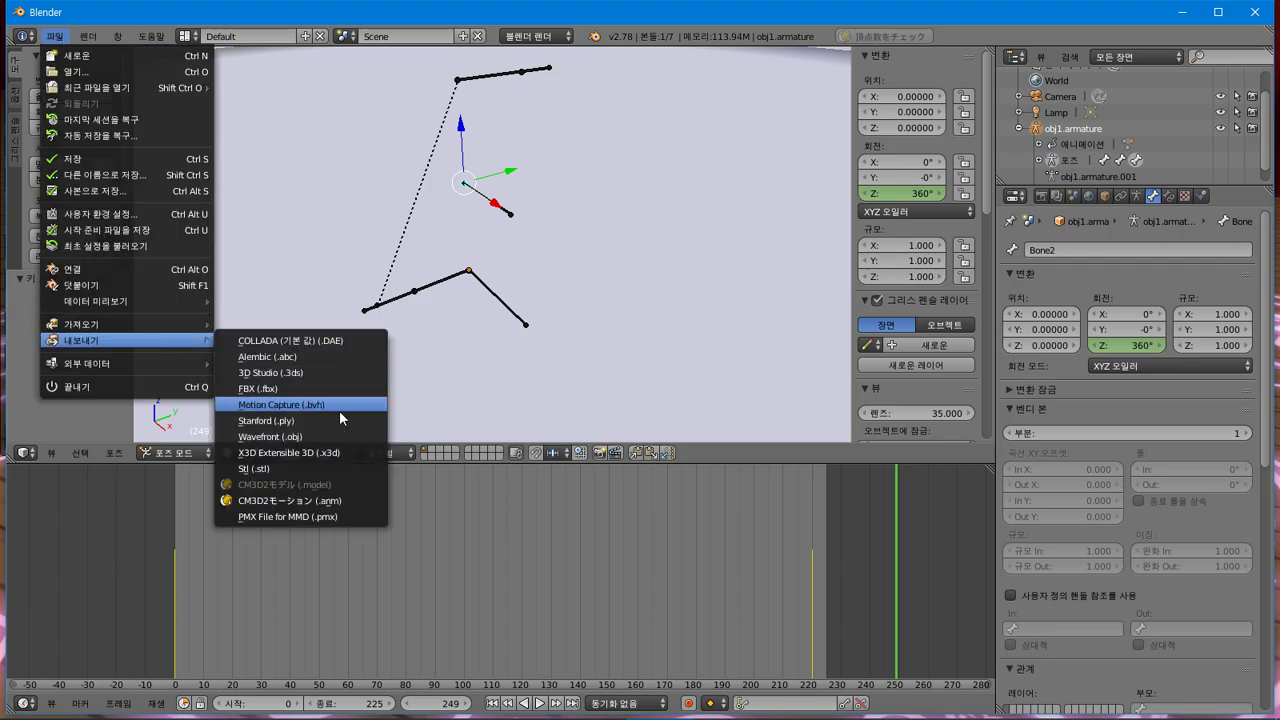
{"action": "left_click", "coordinate": [341, 500]}
{"action": "left_click", "coordinate": [330, 137]}
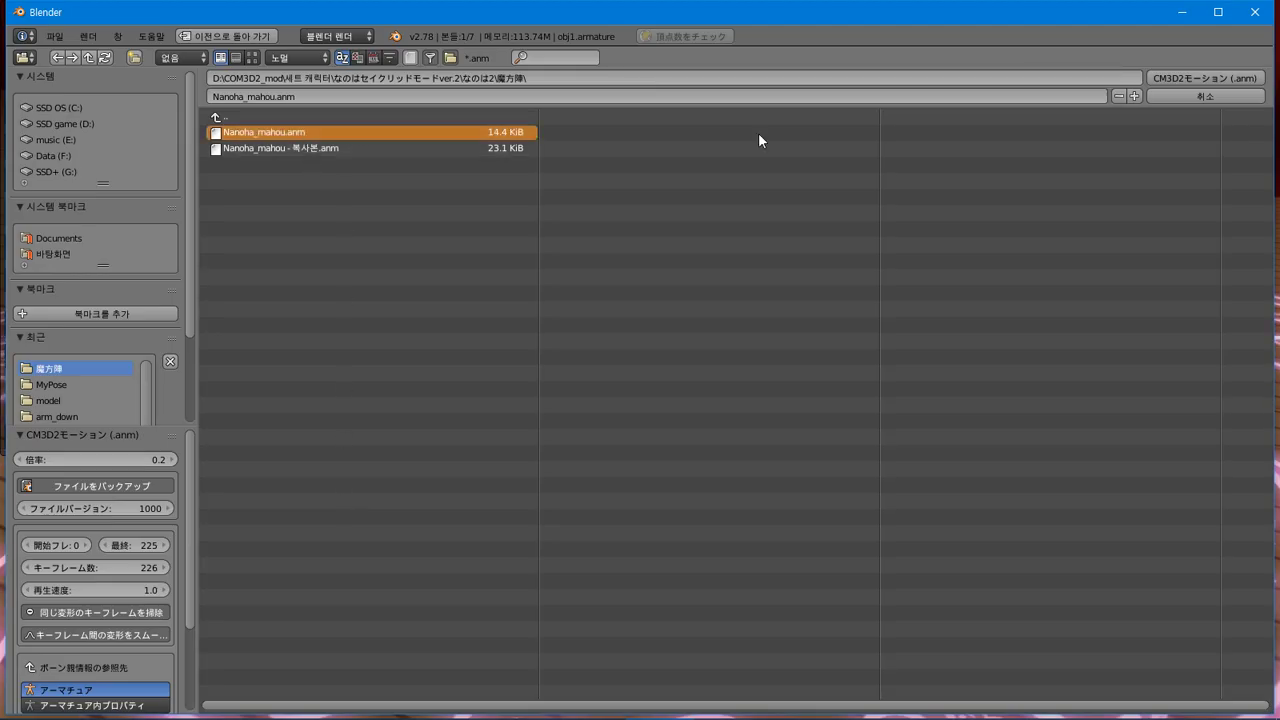
{"action": "left_click", "coordinate": [1205, 78]}
{"action": "key", "text": "alt+Tab"}
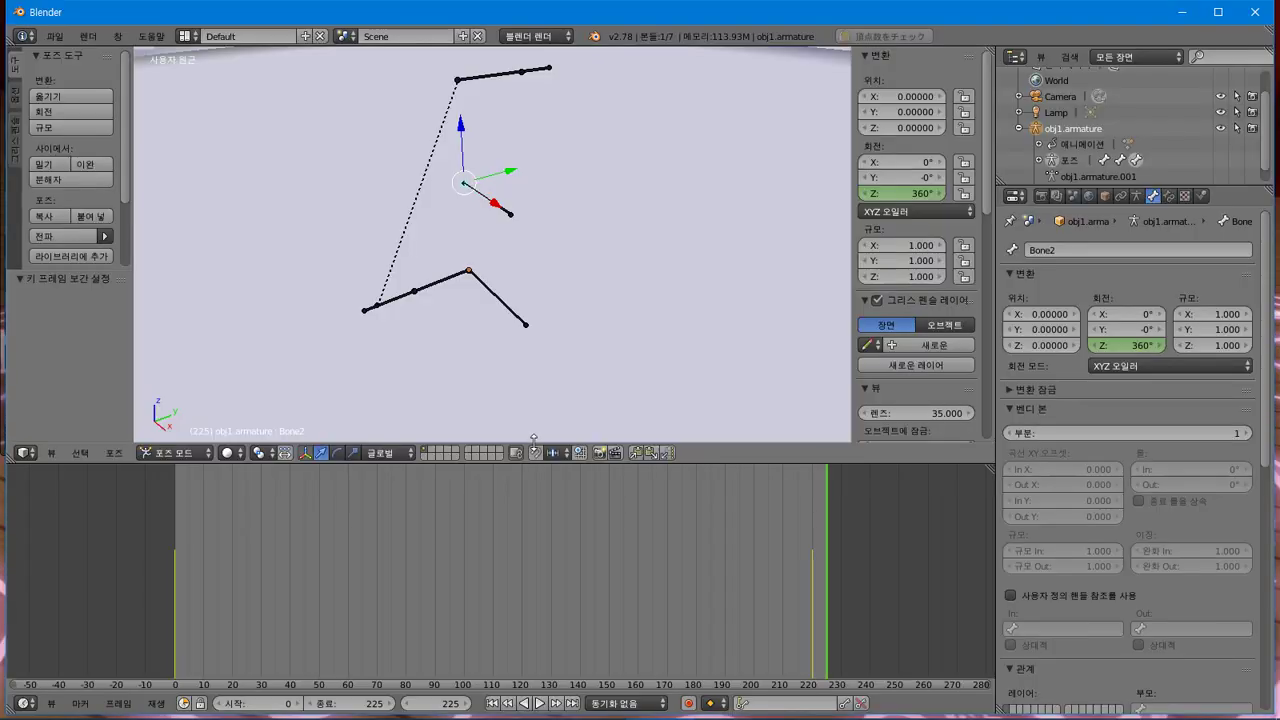
Select Bone1, switch it to XYZ Euler rotation on frame 0 and insert a single keyframe with its Z rotation at 0°.
{"action": "right_click", "coordinate": [483, 85]}
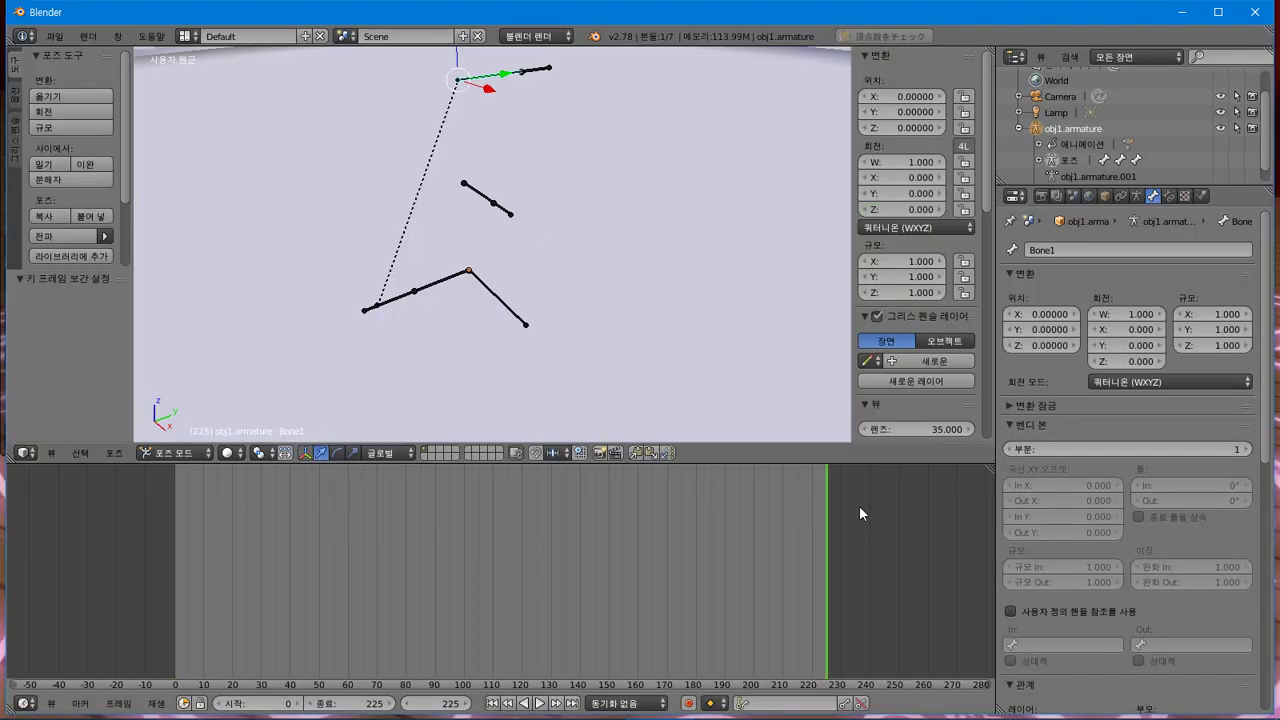
{"action": "left_click_drag", "start_coordinate": [859, 505], "coordinate": [140, 529]}
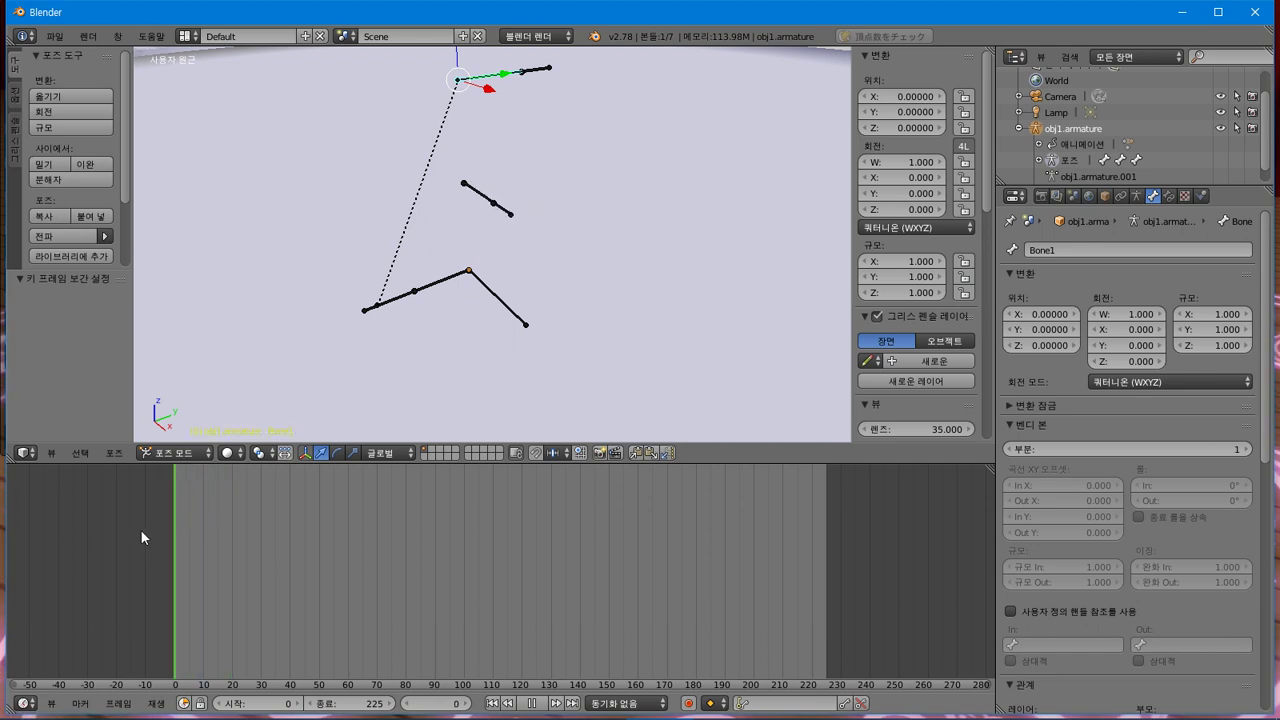
{"action": "left_click", "coordinate": [916, 227]}
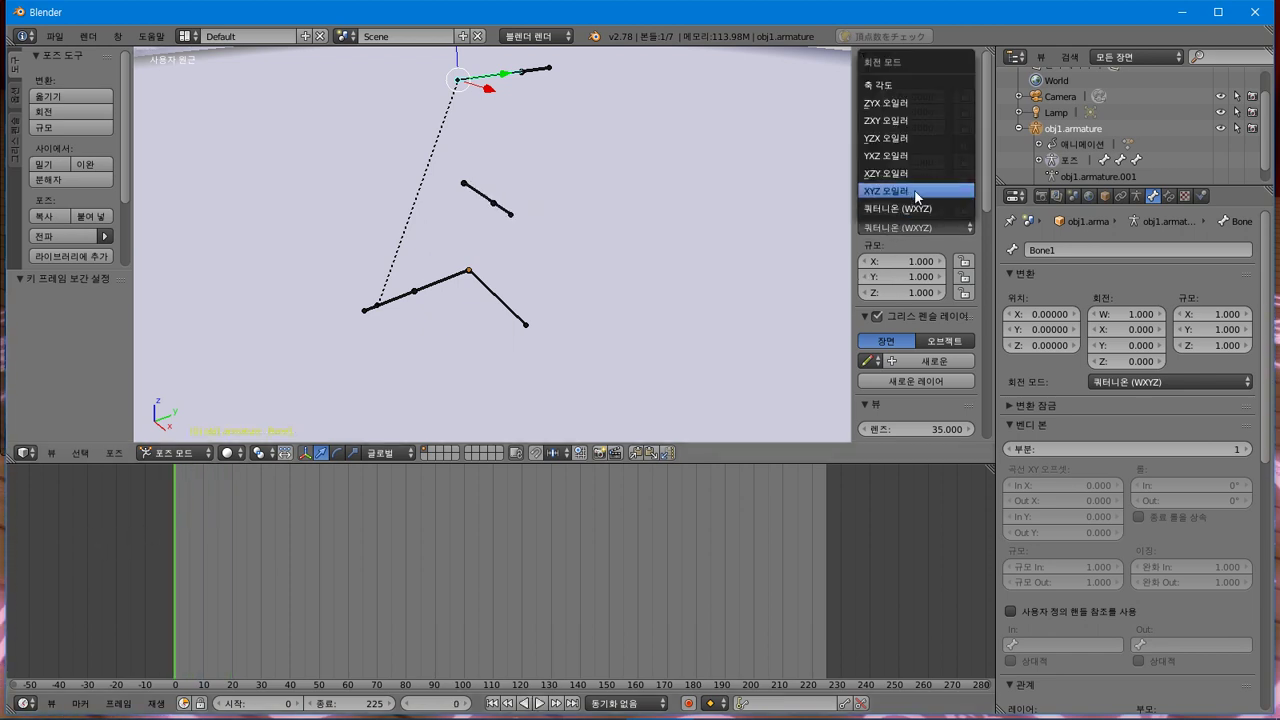
{"action": "left_click", "coordinate": [916, 191]}
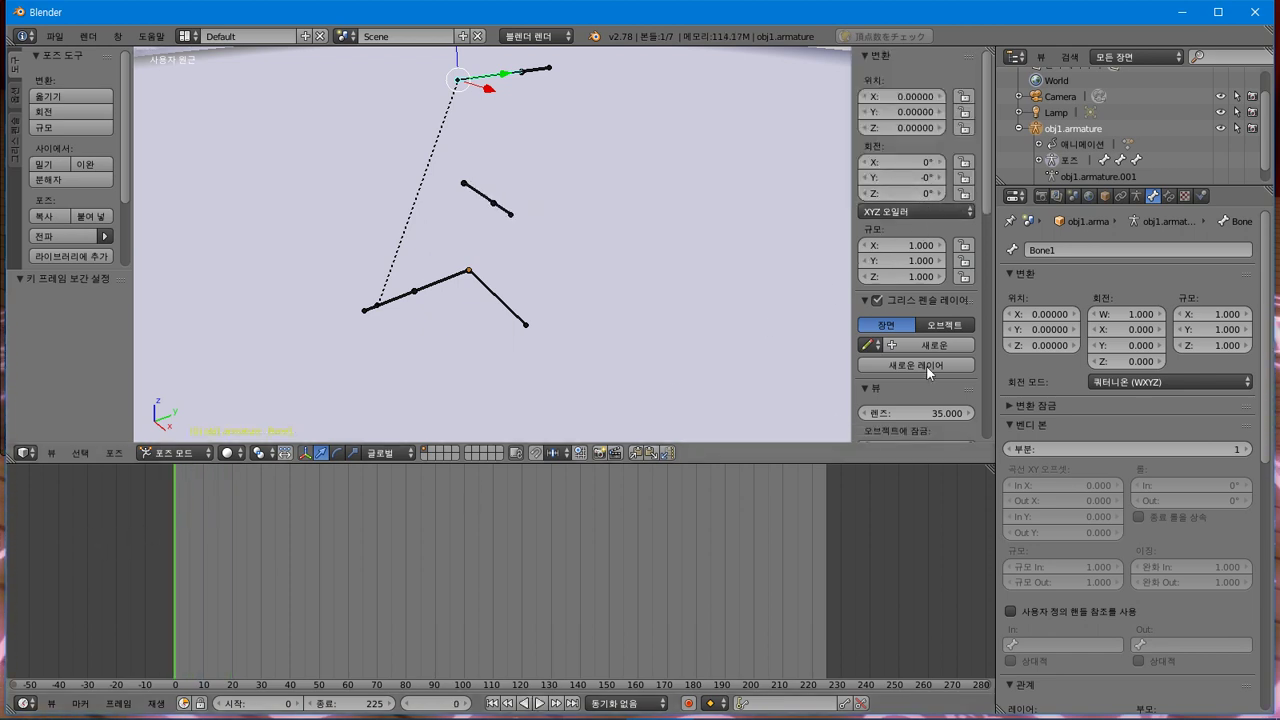
{"action": "right_click", "coordinate": [910, 194]}
{"action": "left_click", "coordinate": [904, 191]}
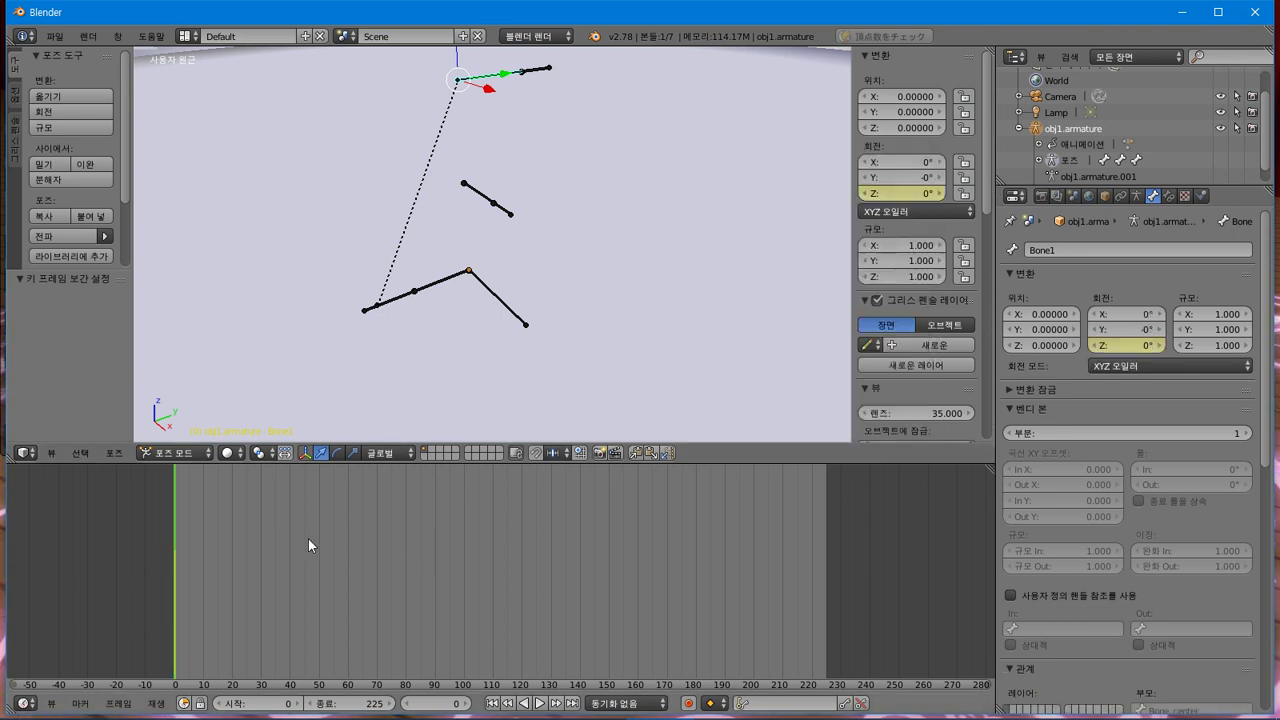
Go to frame 224, set Bone1's Z rotation to 360° and insert a single keyframe for it.
{"action": "key", "text": "alt+a"}
{"action": "left_click_drag", "start_coordinate": [929, 570], "coordinate": [822, 560]}
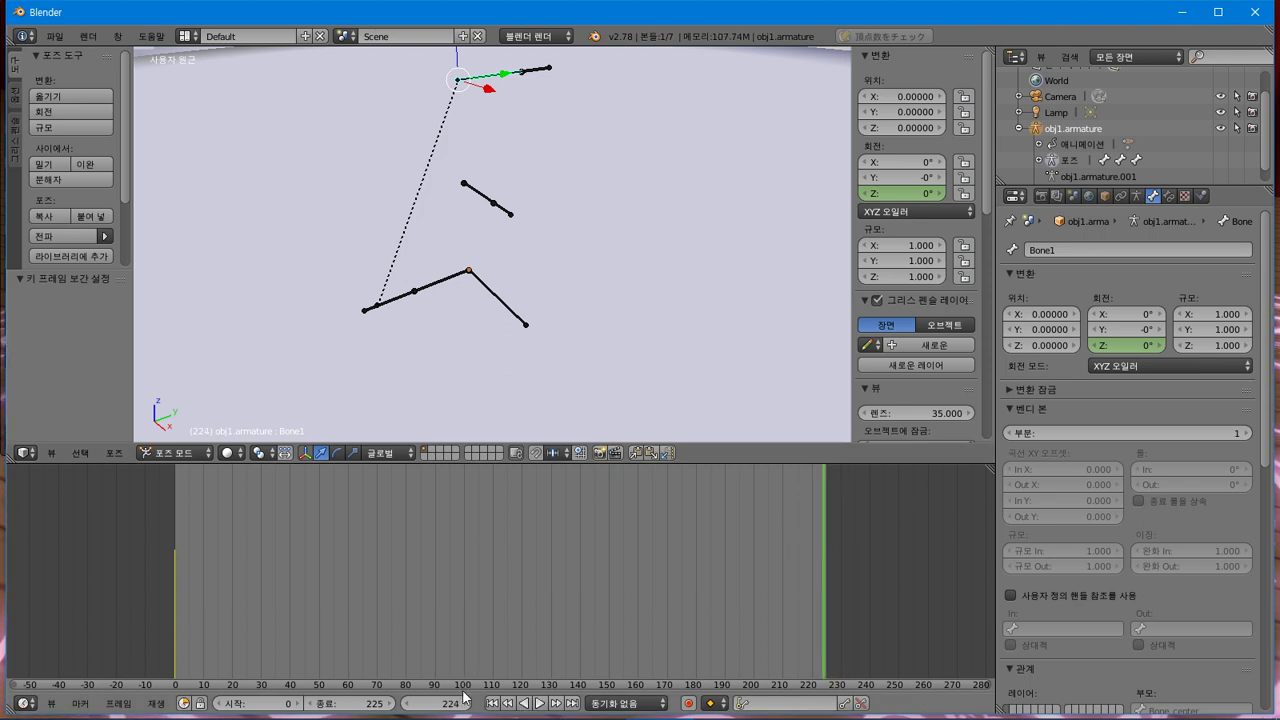
{"action": "left_click", "coordinate": [922, 195]}
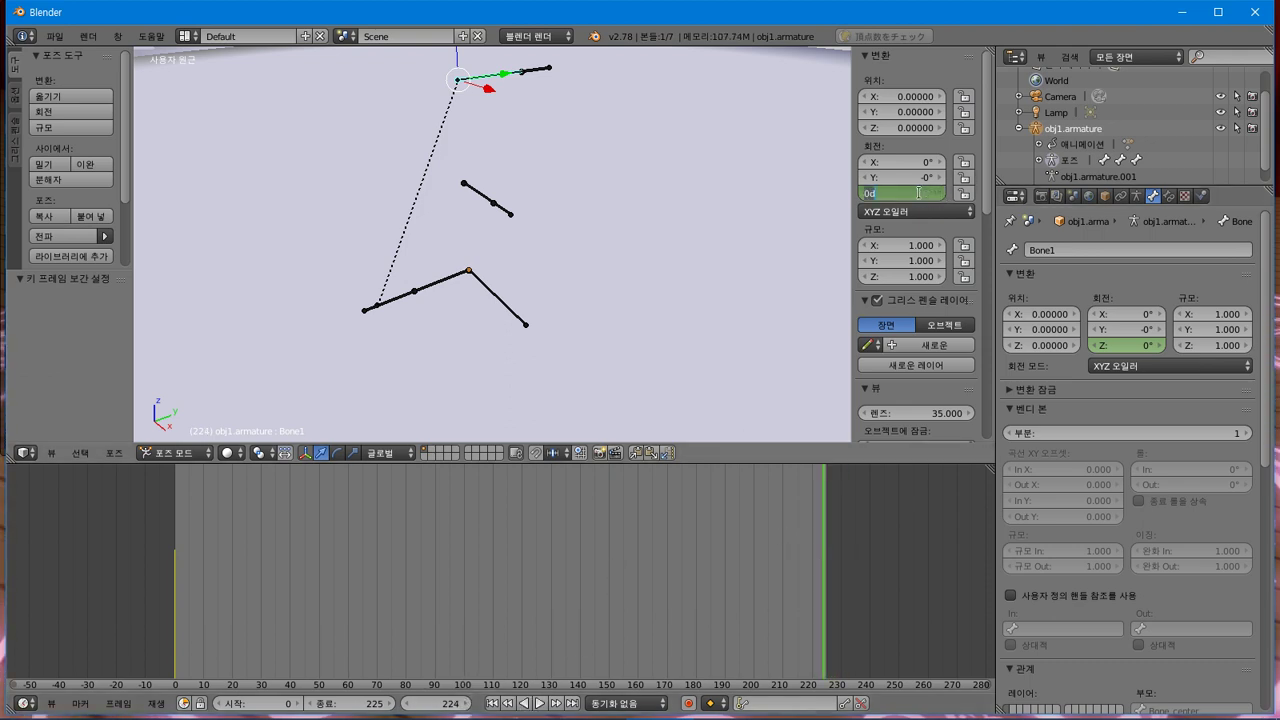
{"action": "type", "text": "36"}
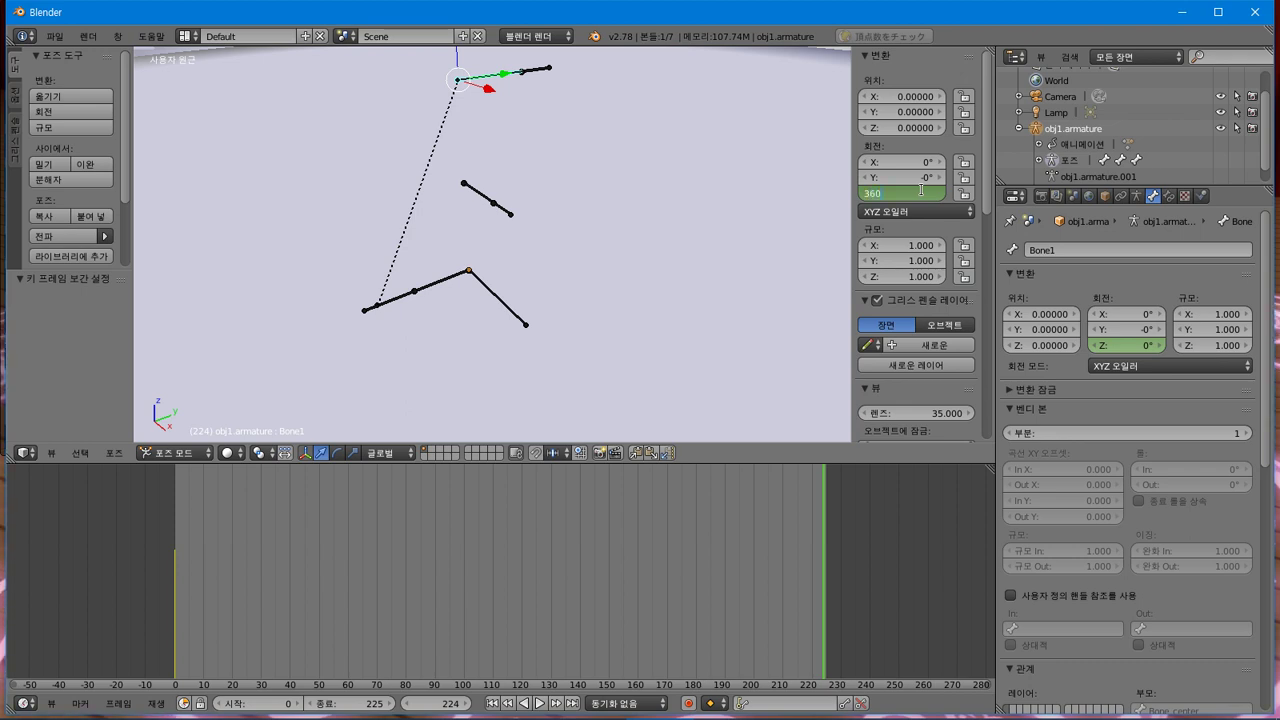
{"action": "key", "text": "Return"}
{"action": "right_click", "coordinate": [914, 192]}
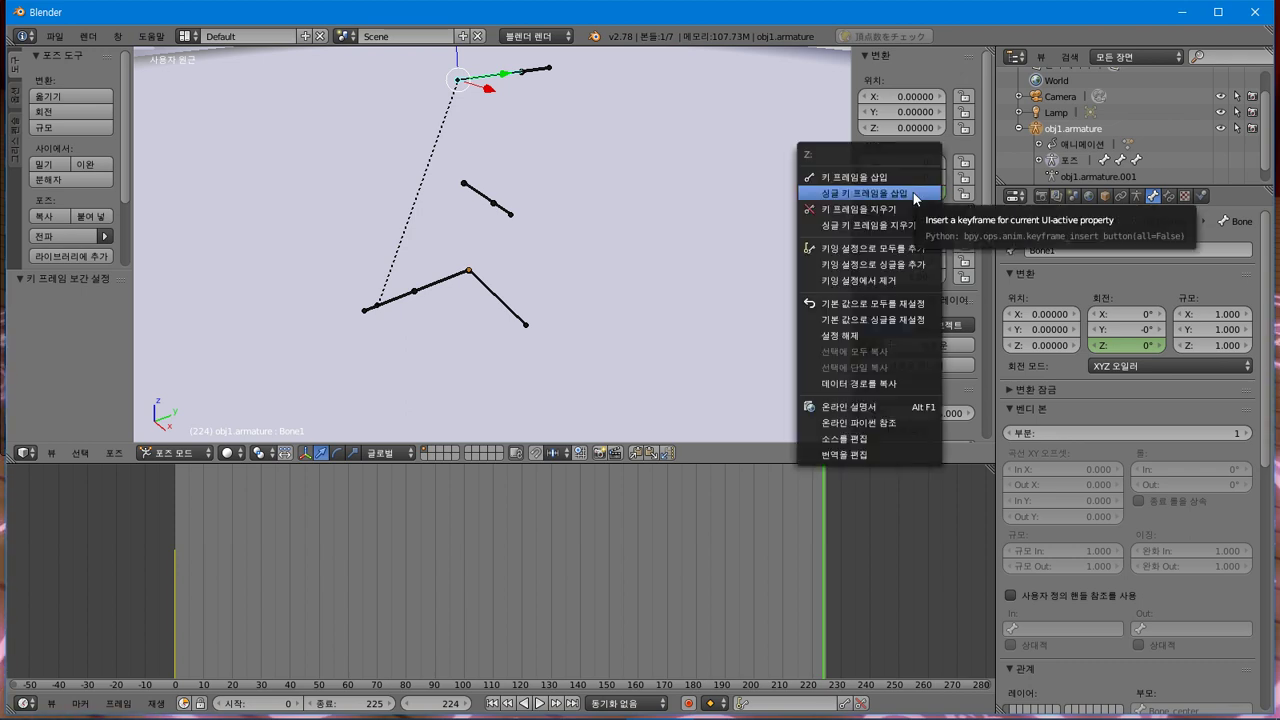
{"action": "left_click", "coordinate": [913, 192]}
Try tilting the magic circle with Bone1's Y rotation, and reset the value to 0°.
{"action": "middle_click_drag", "start_coordinate": [640, 208], "coordinate": [570, 227]}
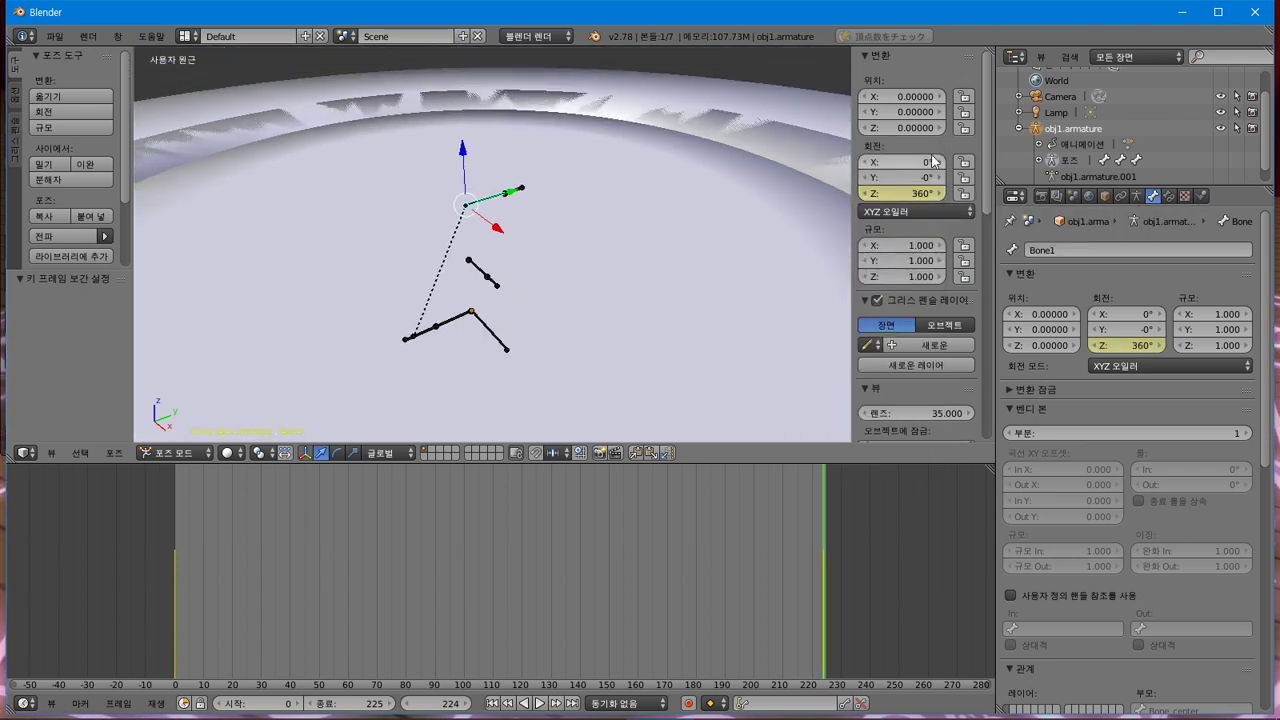
{"action": "left_click_drag", "start_coordinate": [915, 177], "coordinate": [884, 182]}
{"action": "left_click", "coordinate": [900, 176]}
{"action": "type", "text": "0"}
{"action": "key", "text": "Return"}
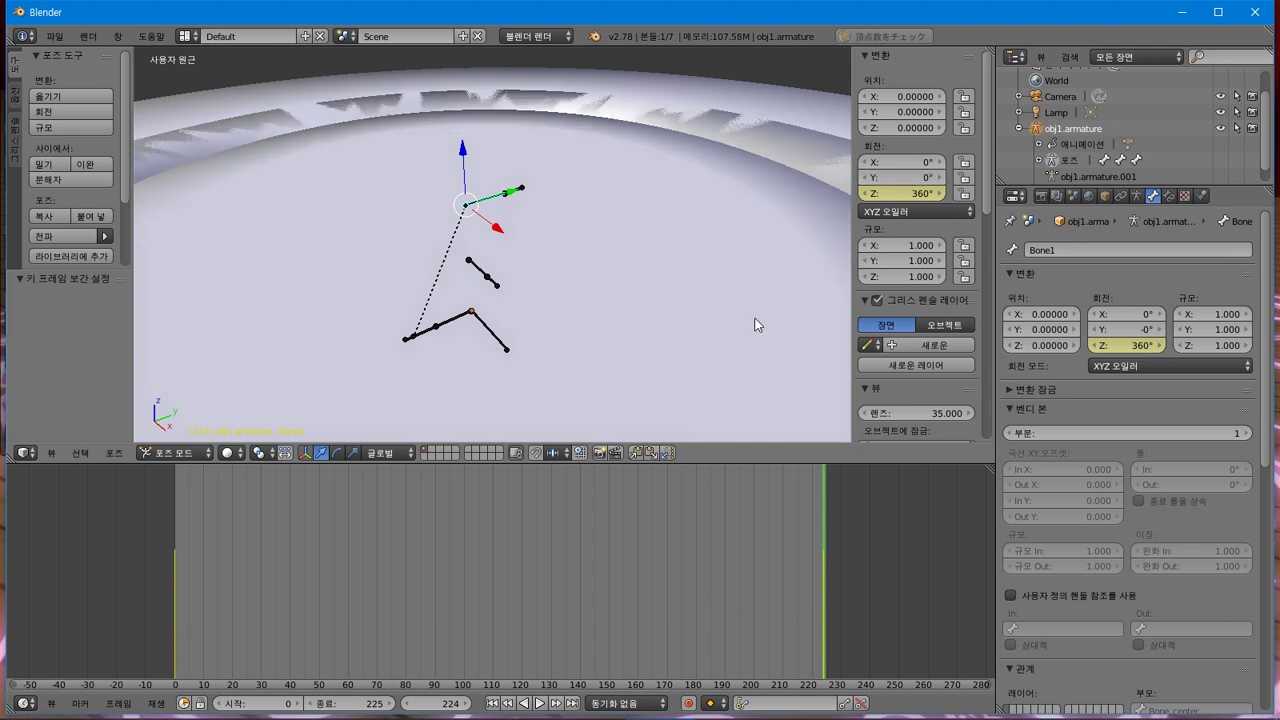
Return to frame 0 and insert a single keyframe for Bone1's Y rotation at 0°.
{"action": "left_click", "coordinate": [471, 529]}
{"action": "key", "text": "shift+Left"}
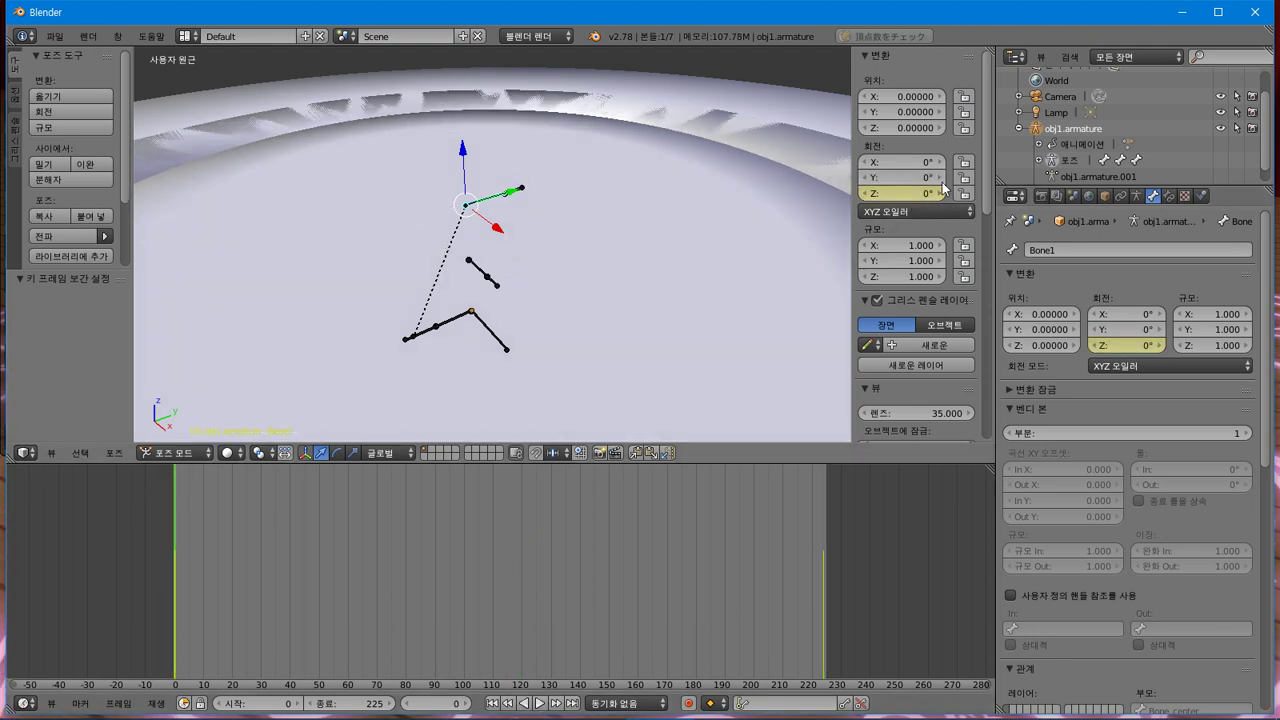
{"action": "right_click", "coordinate": [890, 178]}
{"action": "left_click", "coordinate": [911, 203]}
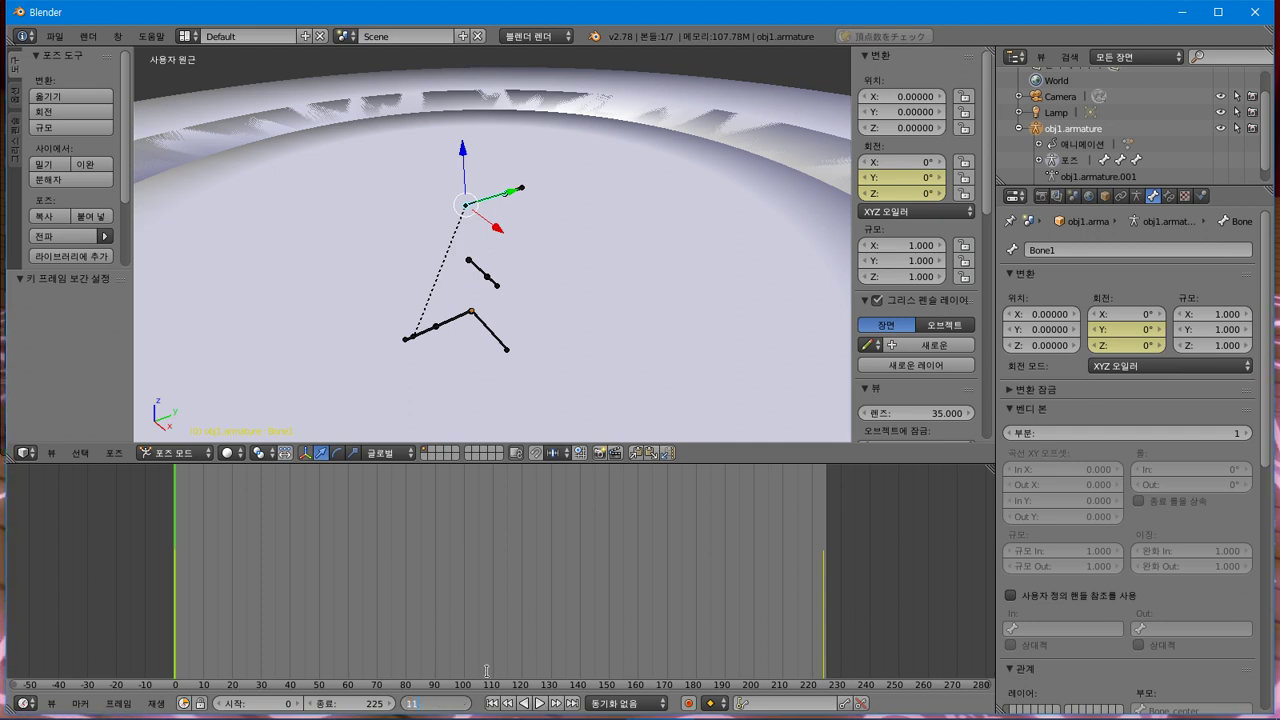
Go to frame 112, try a Y tilt on Bone1, reset it to 0° and insert a single keyframe for the Y rotation.
{"action": "left_click", "coordinate": [497, 668]}
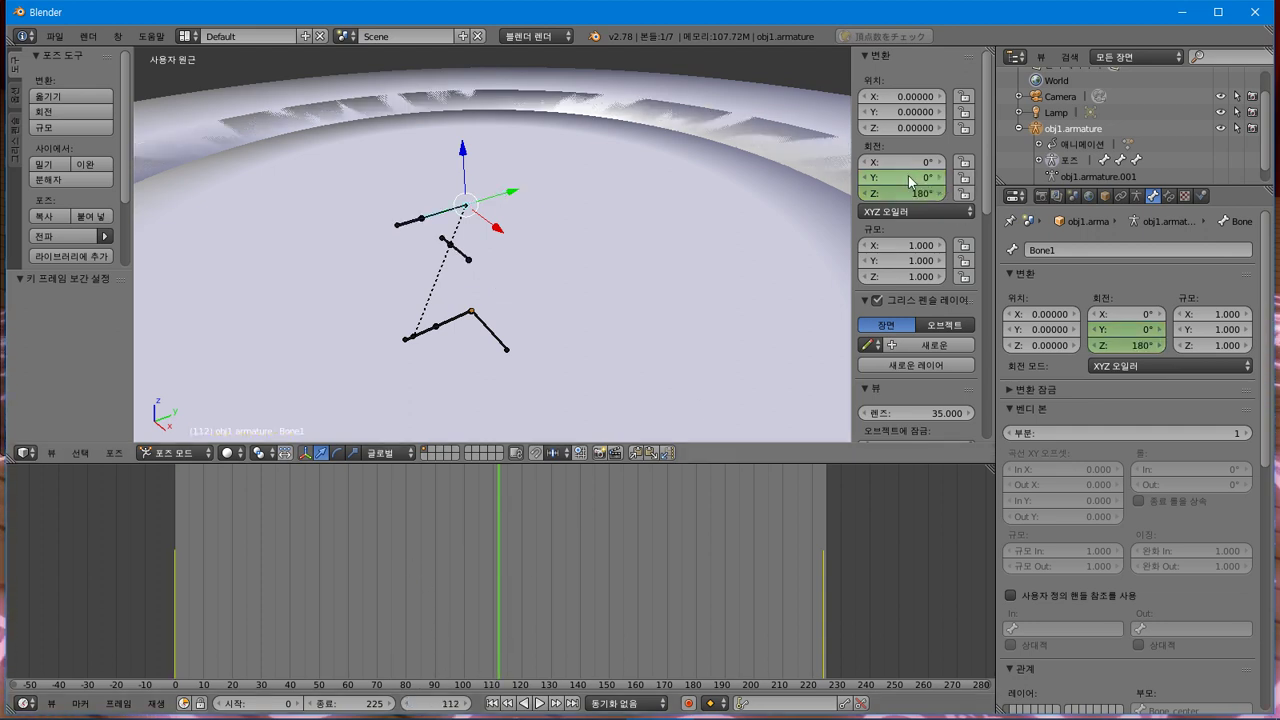
{"action": "left_click_drag", "start_coordinate": [911, 181], "coordinate": [940, 181]}
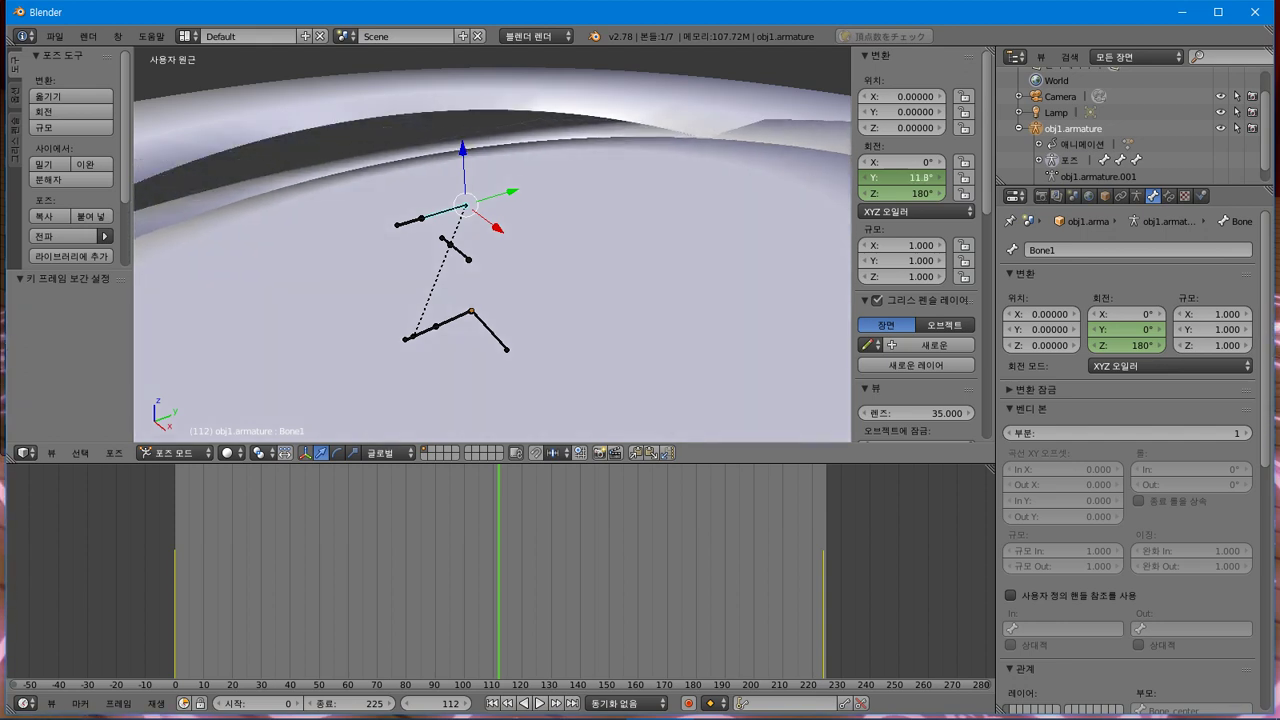
{"action": "left_click", "coordinate": [885, 177]}
{"action": "type", "text": "10.4"}
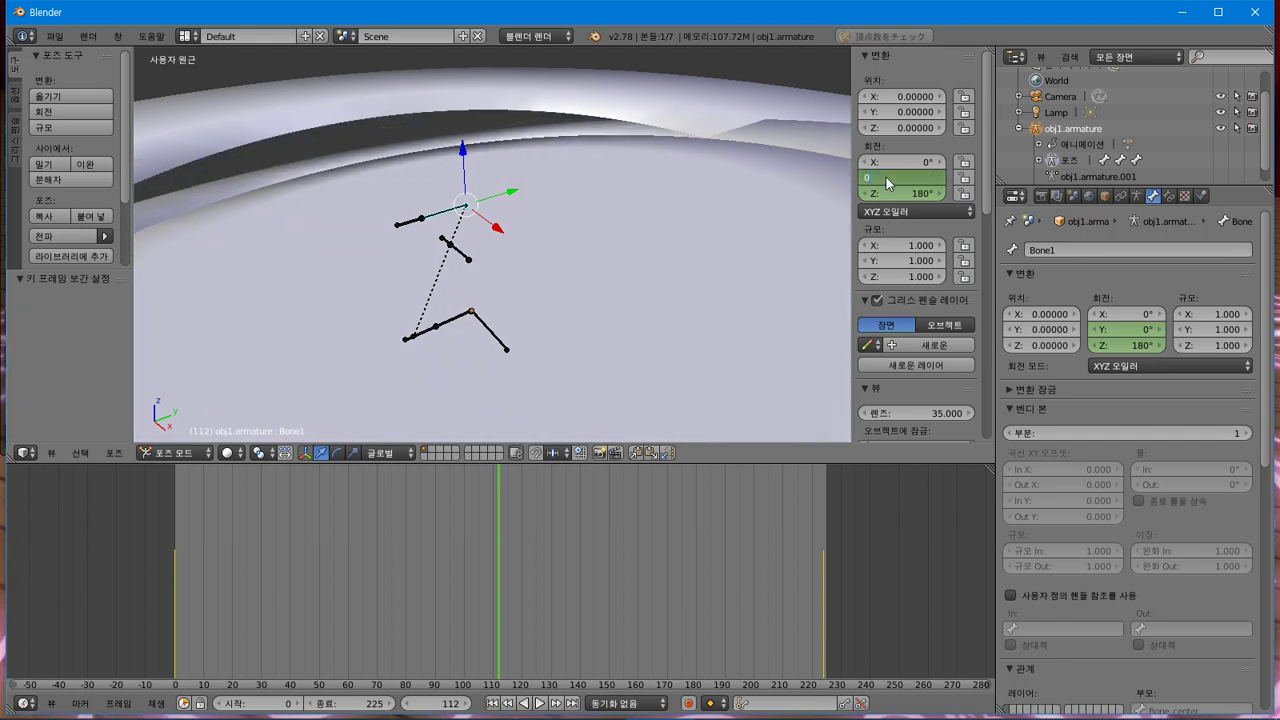
{"action": "key", "text": "Return"}
{"action": "right_click", "coordinate": [904, 180]}
{"action": "left_click", "coordinate": [904, 178]}
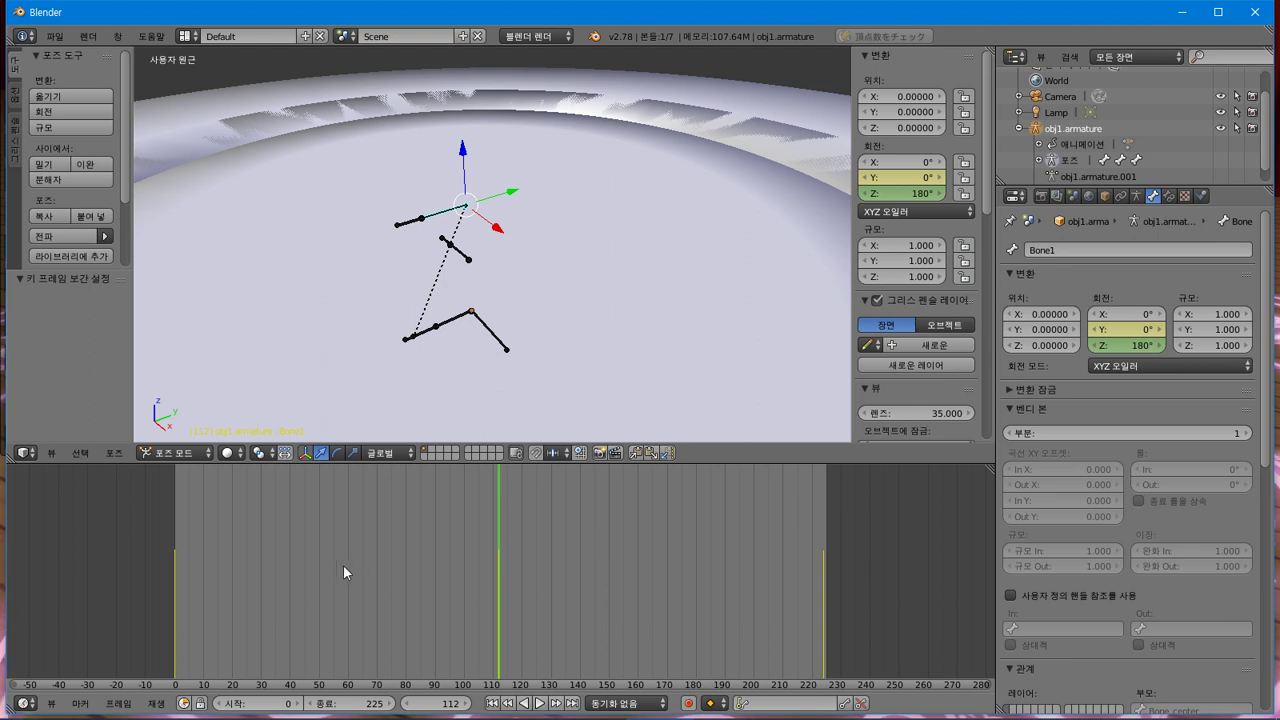
Go to frame 55, set Bone1's Y rotation to 12° and insert a keyframe for it.
{"action": "left_click", "coordinate": [320, 576]}
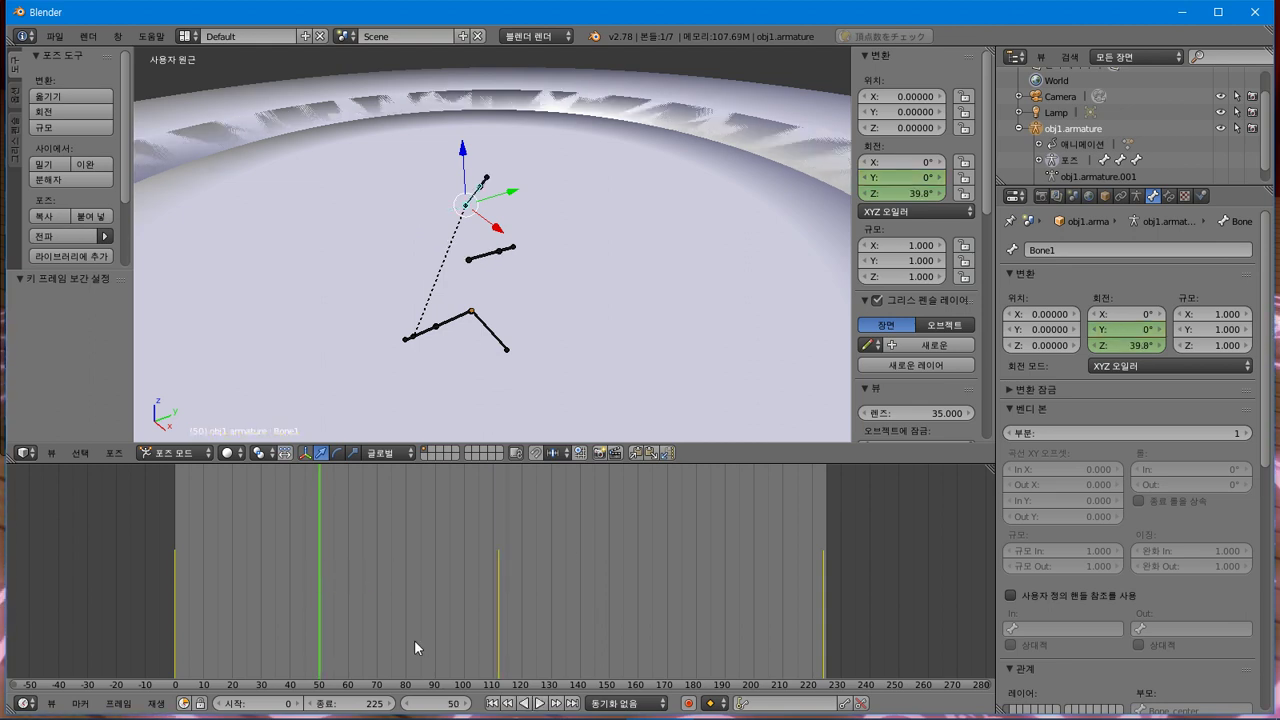
{"action": "left_click", "coordinate": [445, 703]}
{"action": "key", "text": "Return"}
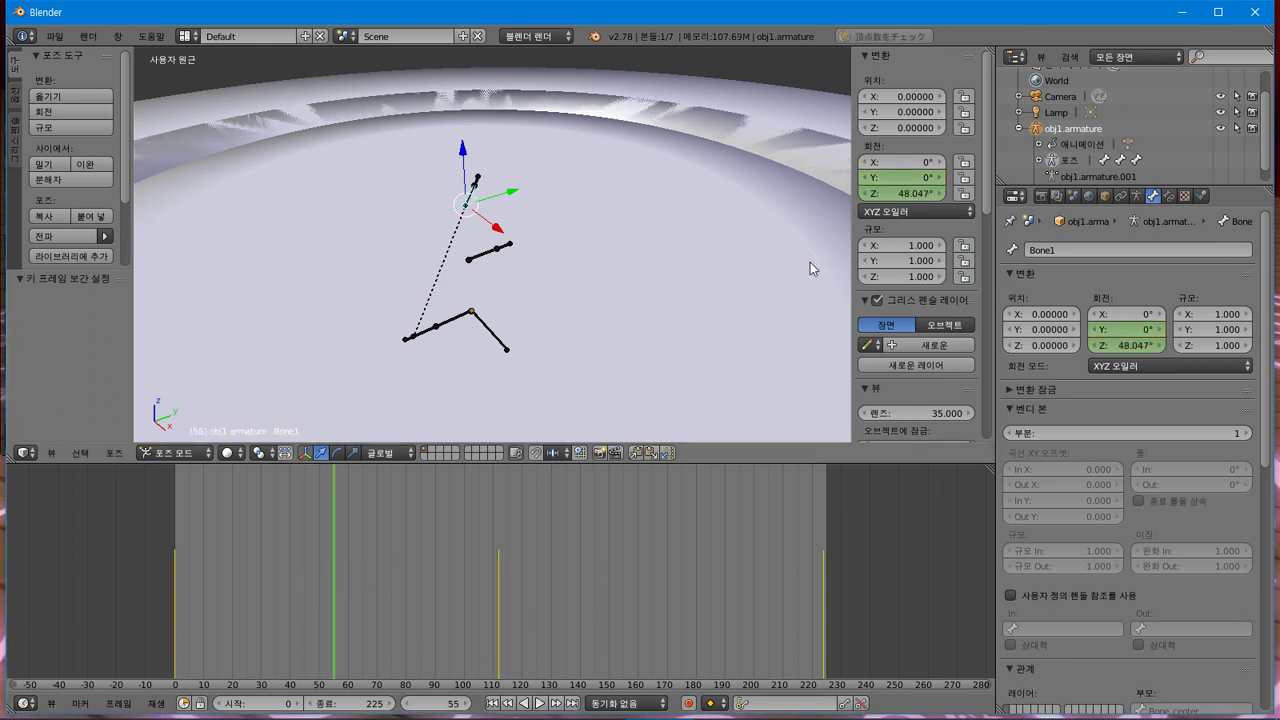
{"action": "right_click", "coordinate": [900, 178]}
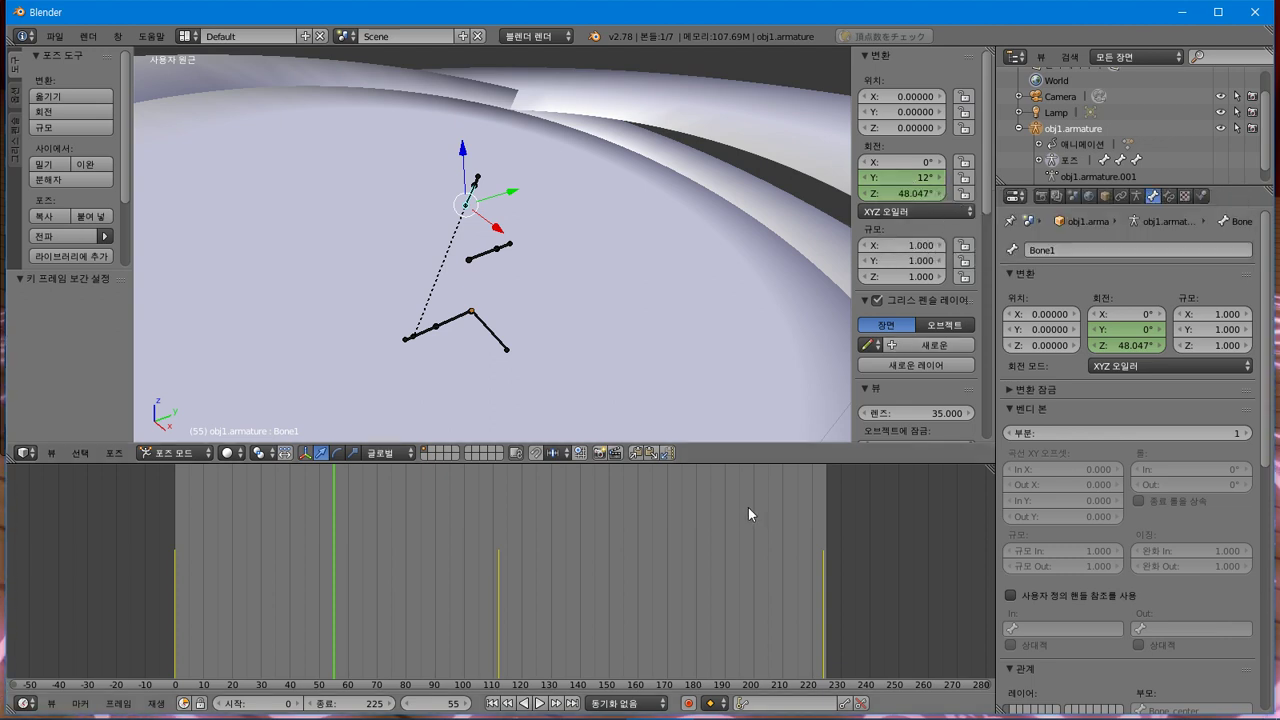
{"action": "right_click", "coordinate": [900, 177]}
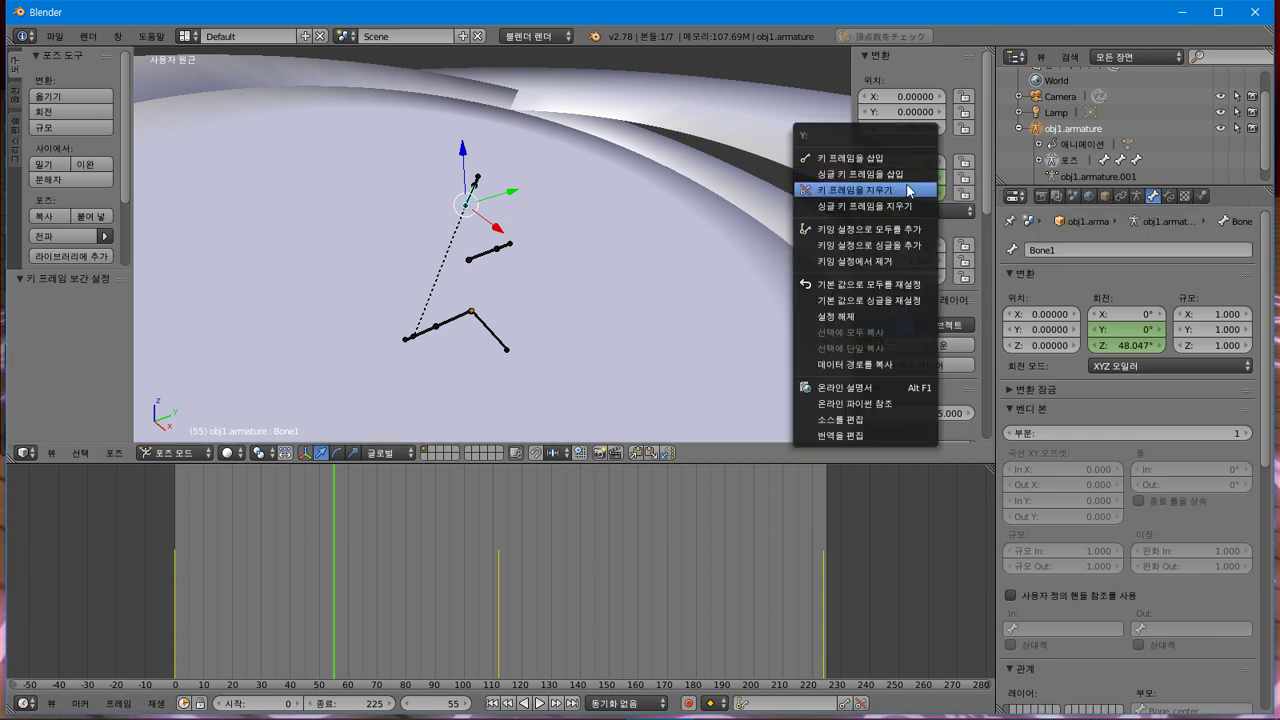
{"action": "left_click", "coordinate": [908, 190]}
Go to frame 167, set Bone1's Y rotation to -12° and insert a single keyframe for it.
{"action": "left_click_drag", "start_coordinate": [640, 588], "coordinate": [658, 585]}
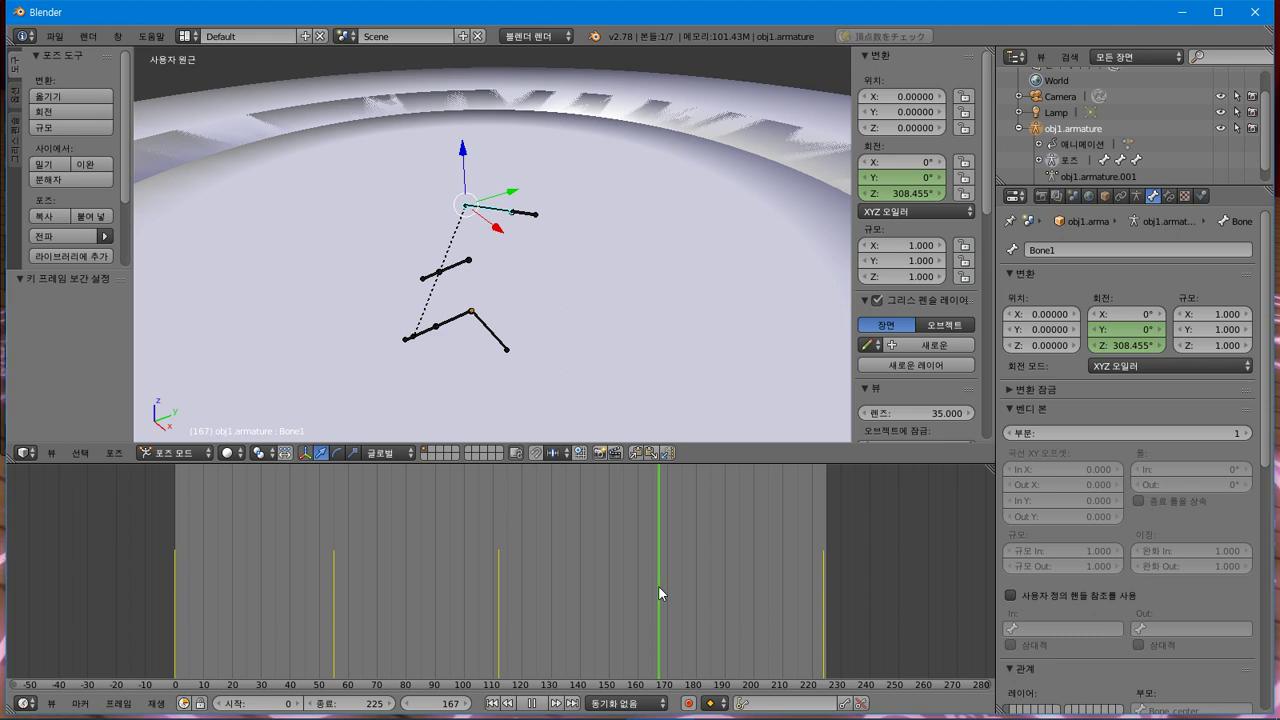
{"action": "left_click", "coordinate": [900, 177]}
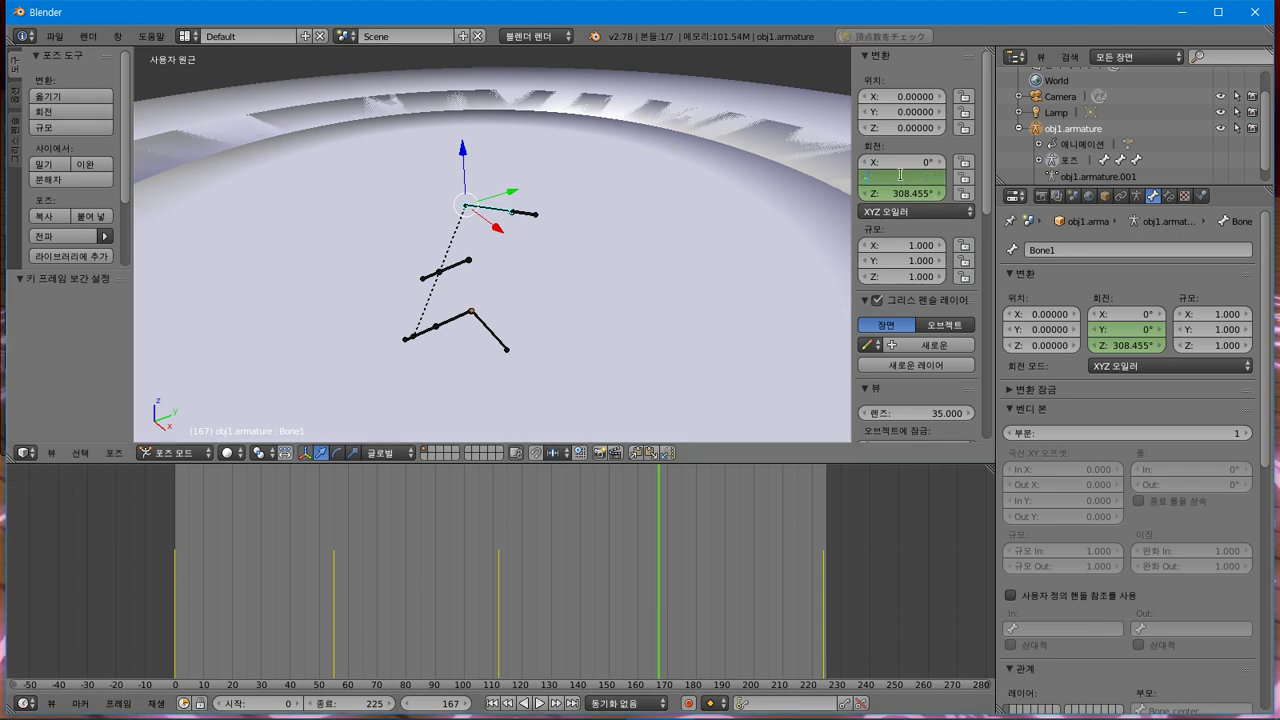
{"action": "type", "text": "-12"}
{"action": "key", "text": "Return"}
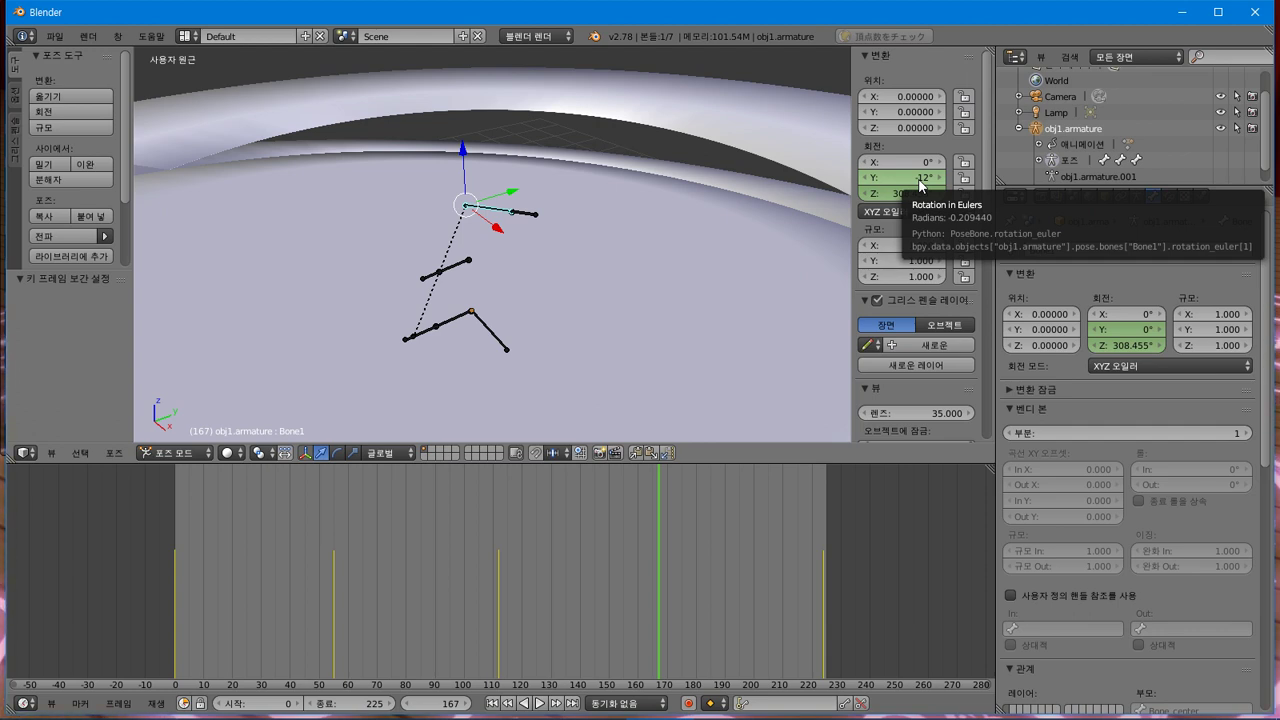
{"action": "left_click", "coordinate": [918, 178]}
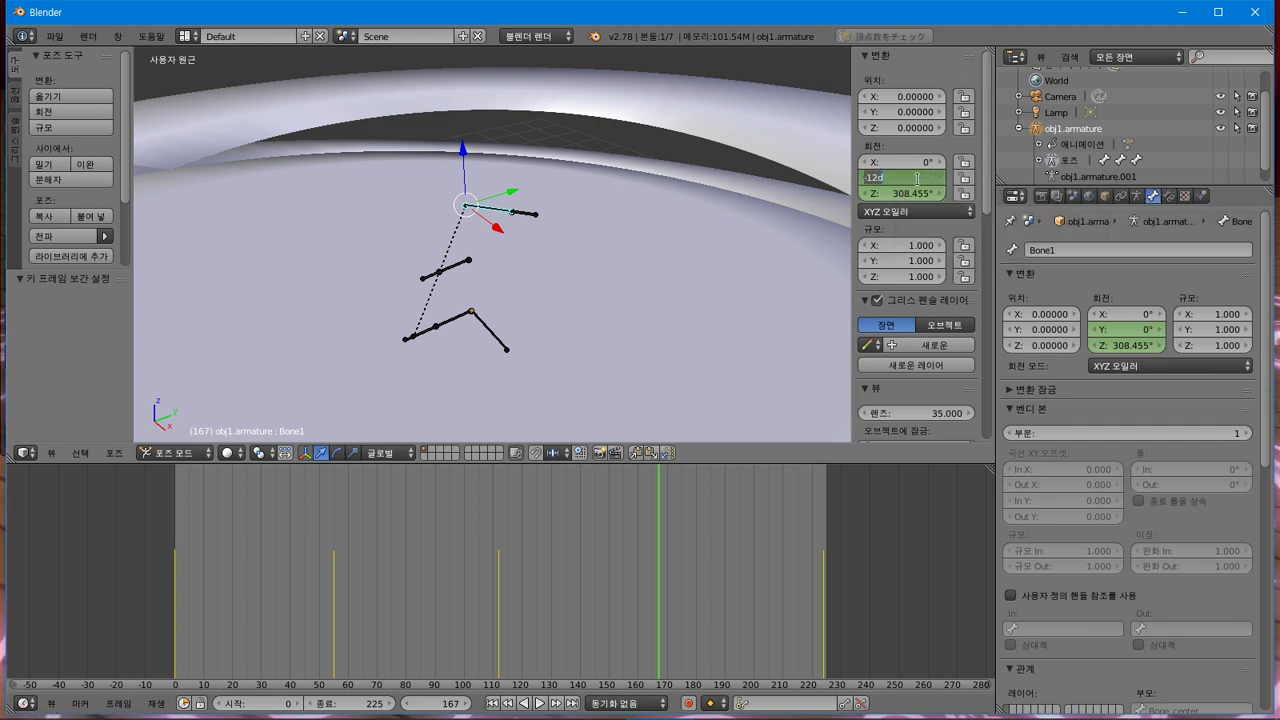
{"action": "key", "text": "Return"}
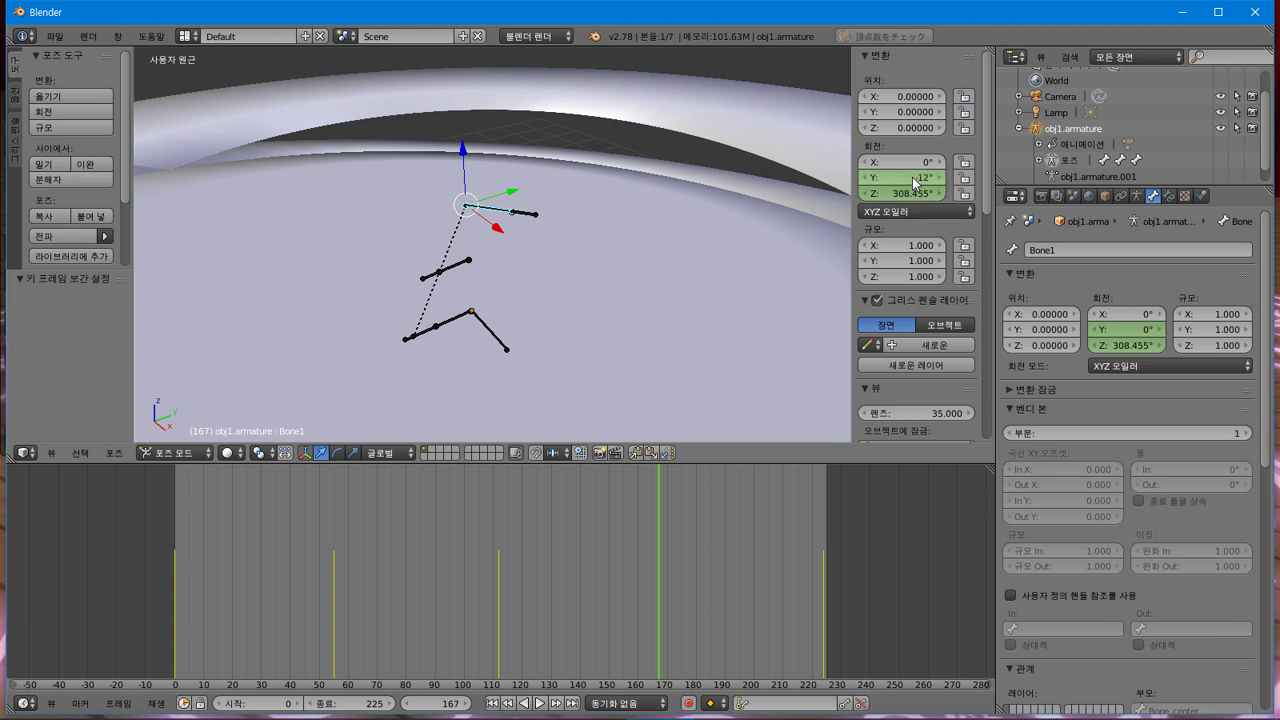
{"action": "right_click", "coordinate": [912, 178]}
{"action": "left_click", "coordinate": [912, 172]}
Preview the tilt by scrubbing the timeline and insert the single Y rotation keyframe for Bone1 again at frame 167.
{"action": "mouse_move", "coordinate": [503, 469]}
{"action": "left_mouse_down"}
{"action": "mouse_move", "coordinate": [182, 493]}
{"action": "mouse_move", "coordinate": [606, 470]}
{"action": "mouse_move", "coordinate": [691, 500]}
{"action": "mouse_move", "coordinate": [852, 675]}
{"action": "mouse_move", "coordinate": [635, 636]}
{"action": "mouse_move", "coordinate": [766, 634]}
{"action": "mouse_move", "coordinate": [589, 623]}
{"action": "left_mouse_up"}
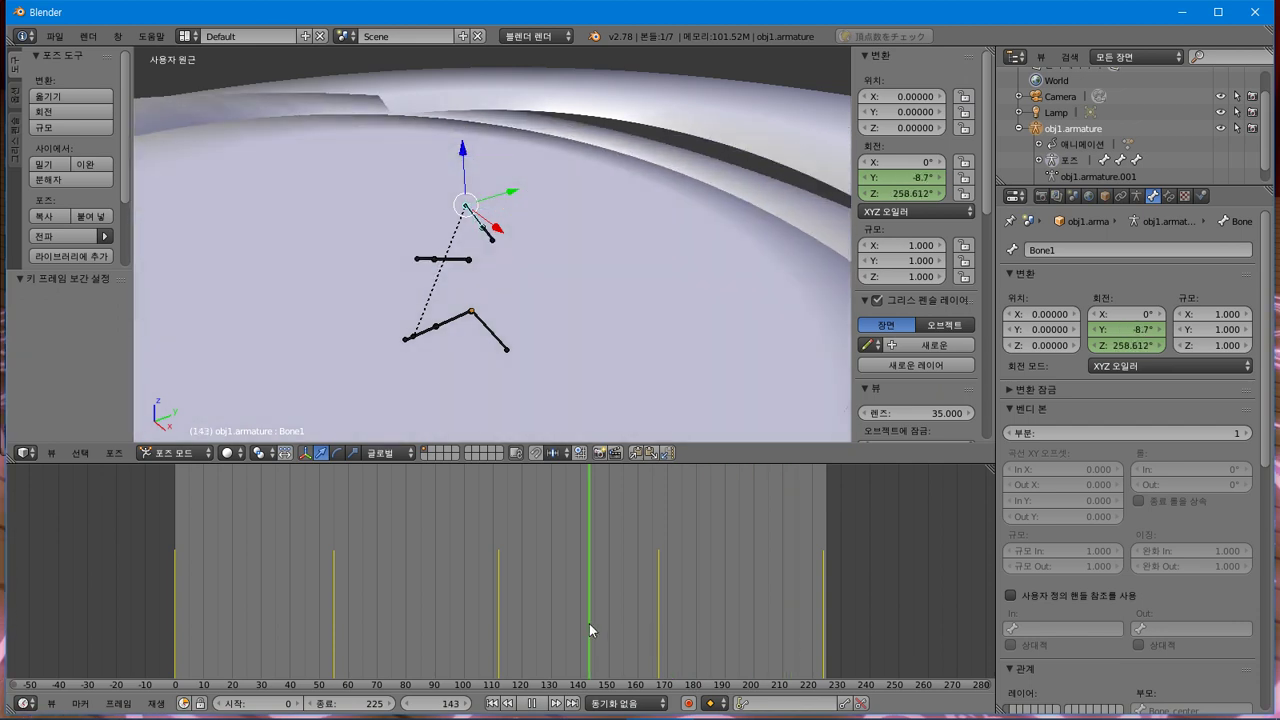
{"action": "key", "text": "alt+a"}
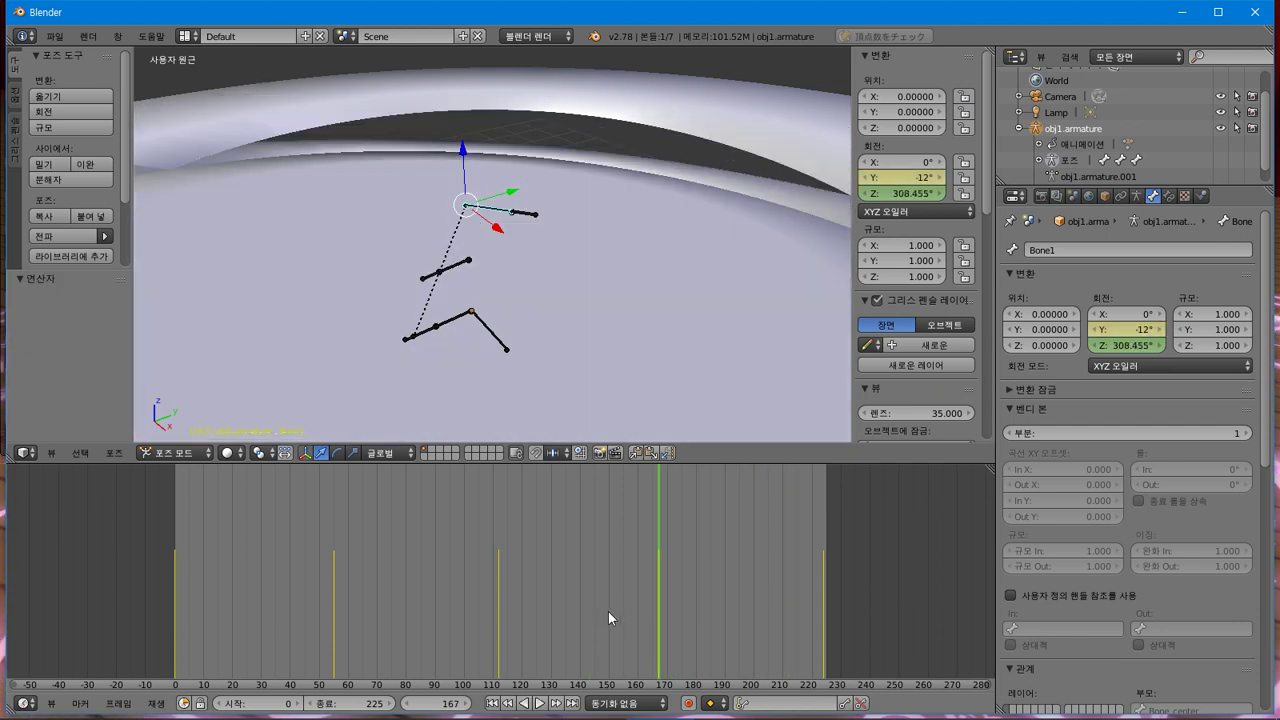
{"action": "right_click", "coordinate": [911, 177]}
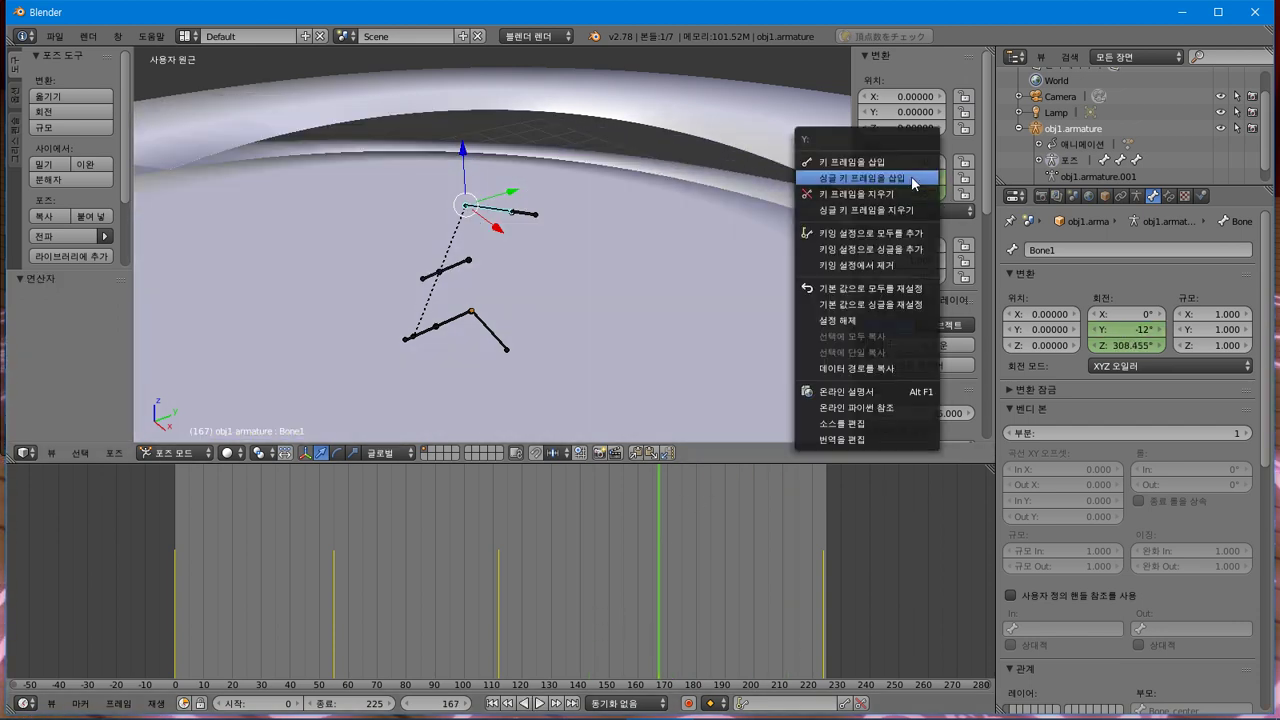
{"action": "left_click", "coordinate": [911, 177]}
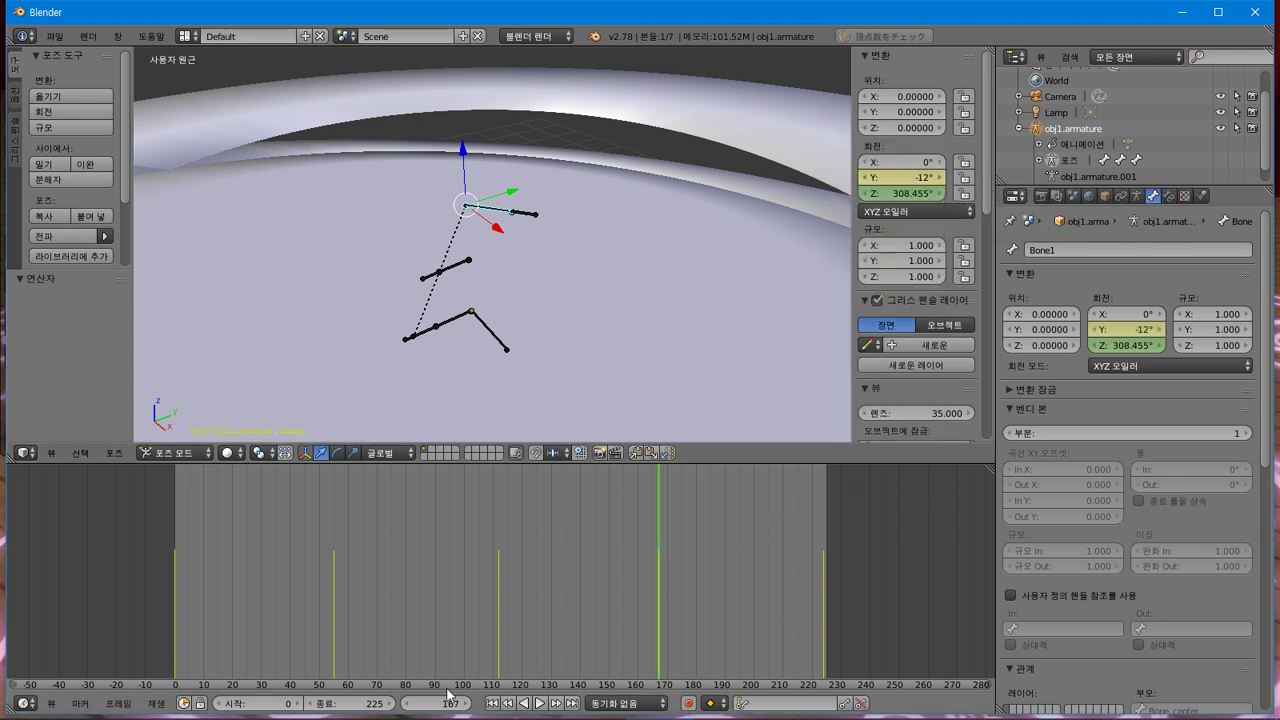
Go to the keyframe at frame 224, set Bone1's Y rotation to 0° and insert a single keyframe for it.
{"action": "left_click", "coordinate": [556, 705]}
{"action": "left_click", "coordinate": [926, 177]}
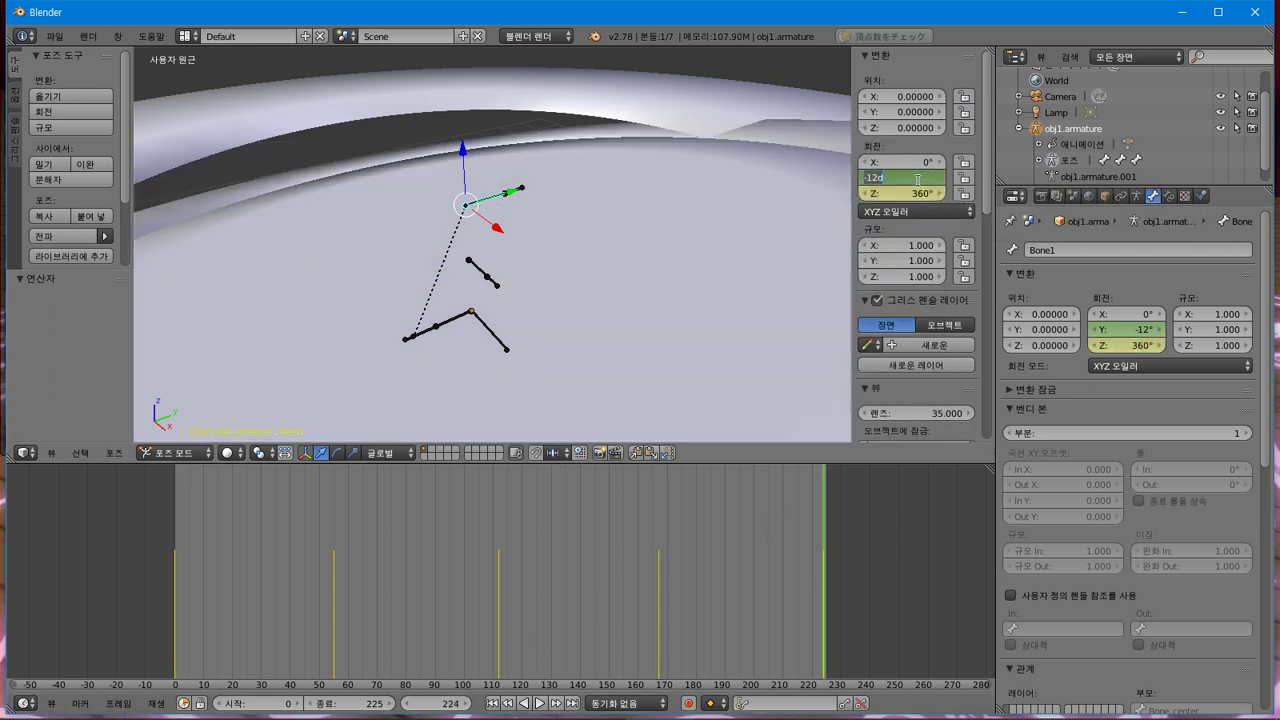
{"action": "key", "text": "Escape"}
{"action": "right_click", "coordinate": [892, 180]}
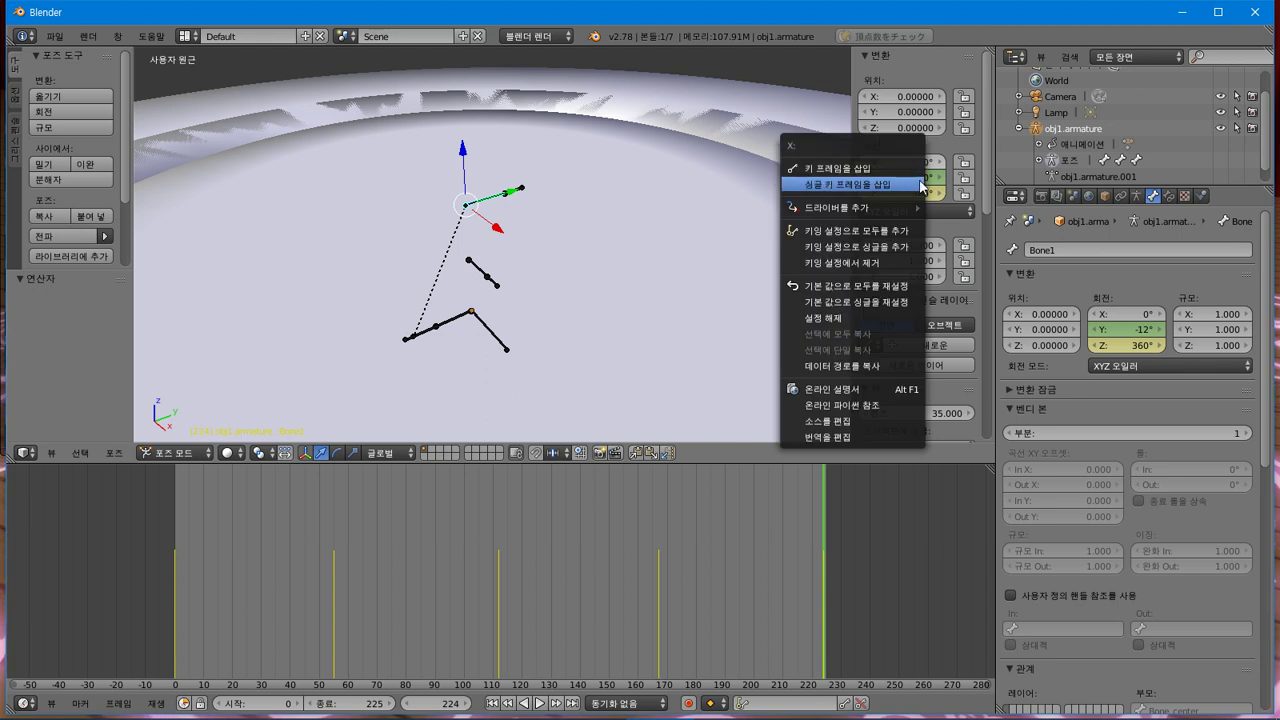
{"action": "left_click", "coordinate": [892, 180]}
{"action": "right_click", "coordinate": [938, 180]}
{"action": "left_click", "coordinate": [938, 178]}
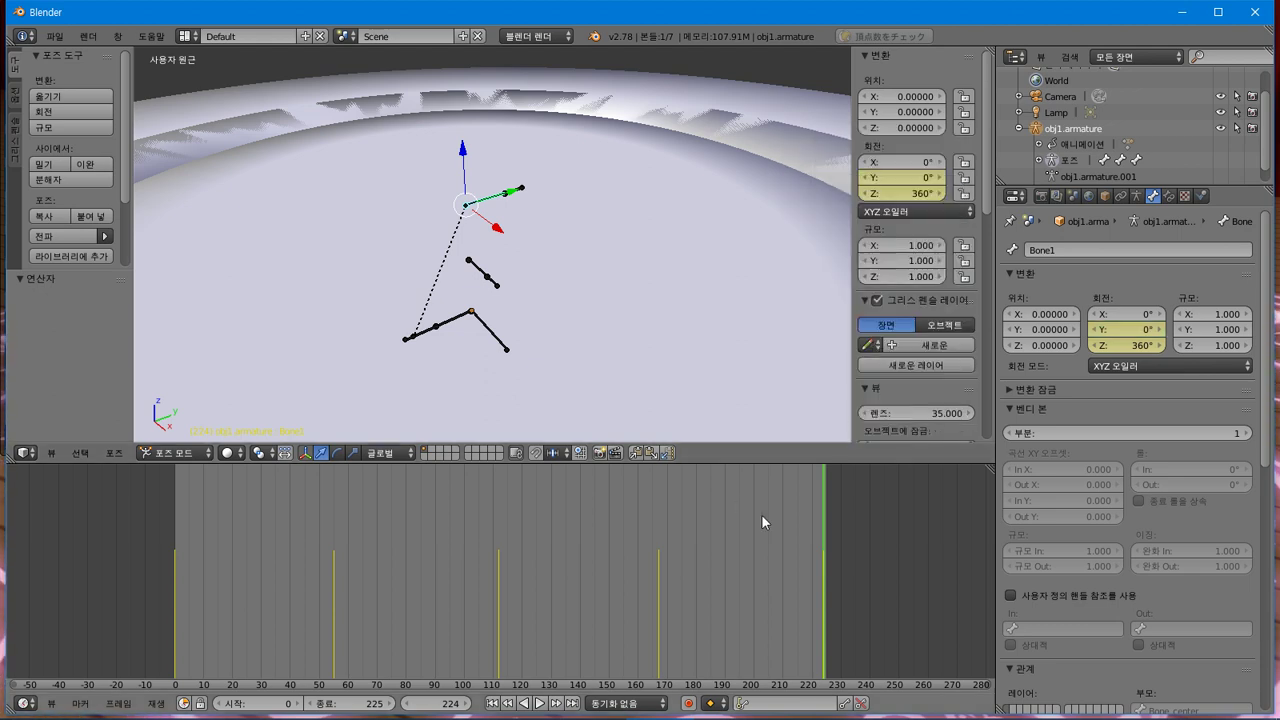
Scrub the timeline back to frame 24 and try an X rotation on Bone1.
{"action": "left_click_drag", "start_coordinate": [761, 514], "coordinate": [243, 476]}
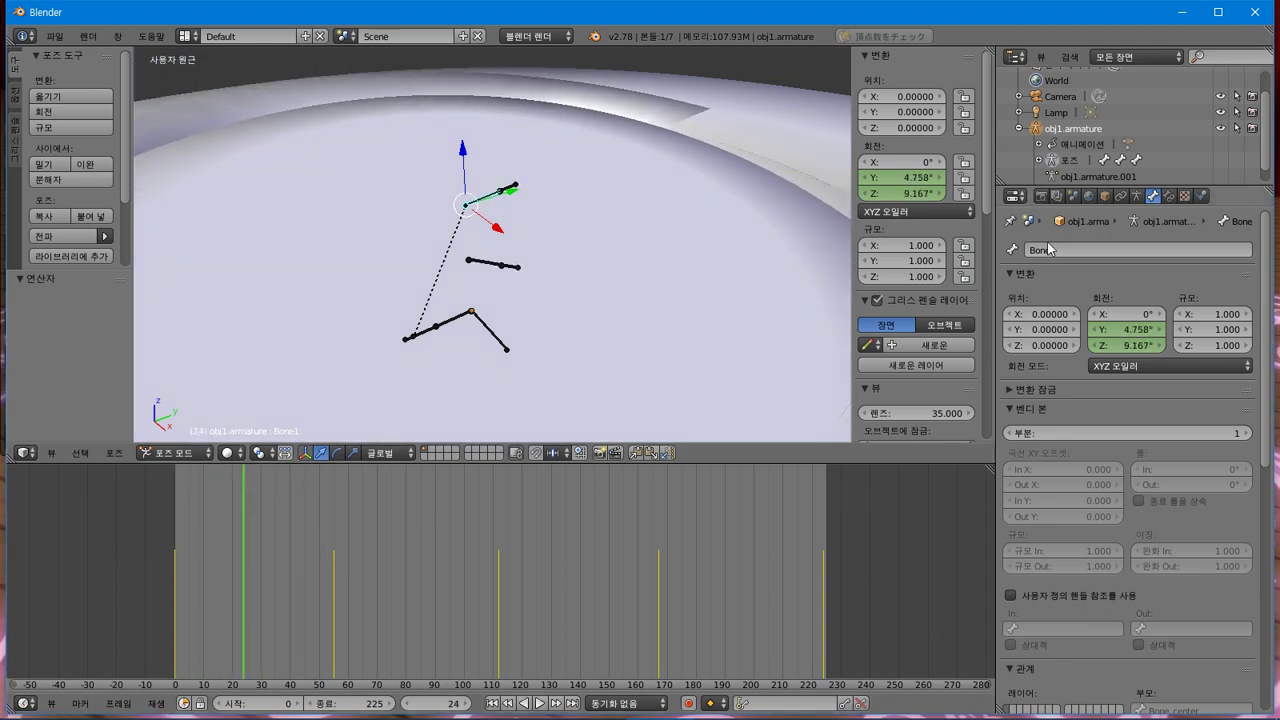
{"action": "mouse_move", "coordinate": [903, 161]}
{"action": "left_mouse_down"}
{"action": "mouse_move", "coordinate": [939, 161]}
{"action": "mouse_move", "coordinate": [925, 161]}
{"action": "left_mouse_up"}
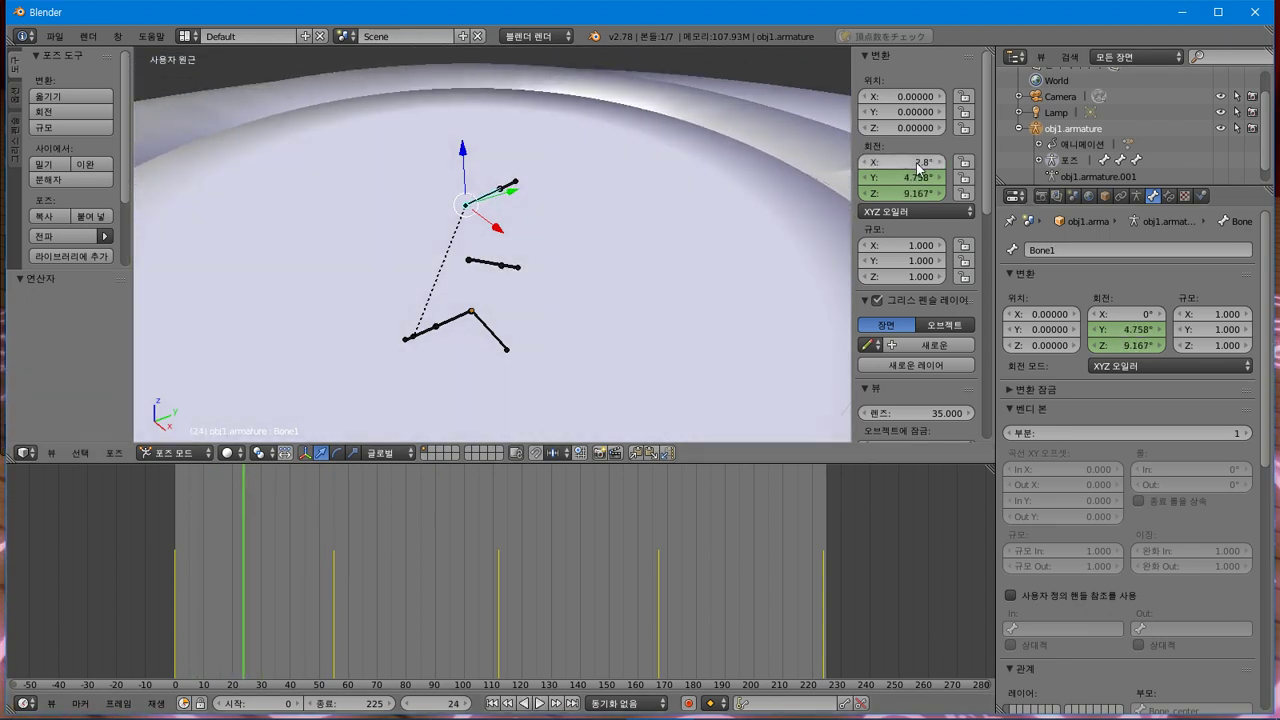
{"action": "key", "text": "Escape"}
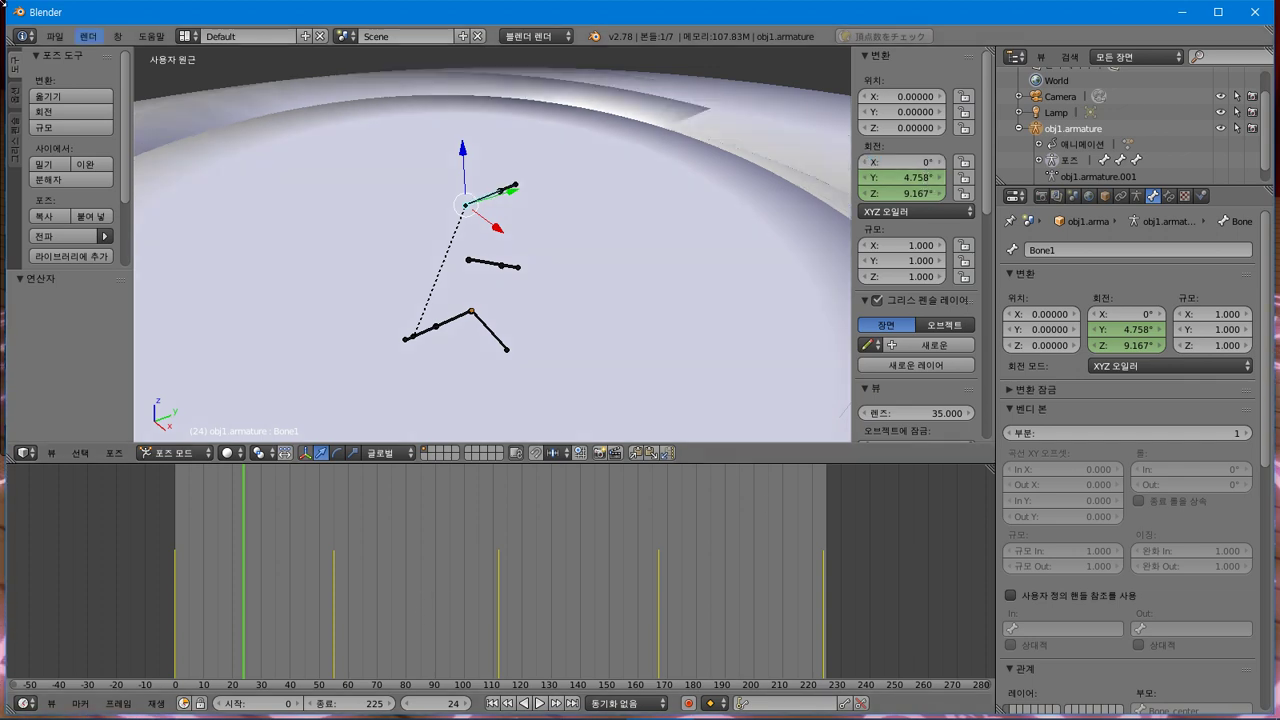
Export the animation as a CM3D2 motion, overwriting Nanoha_mahou.anm.
{"action": "left_click", "coordinate": [55, 38]}
{"action": "mouse_move", "coordinate": [124, 341]}
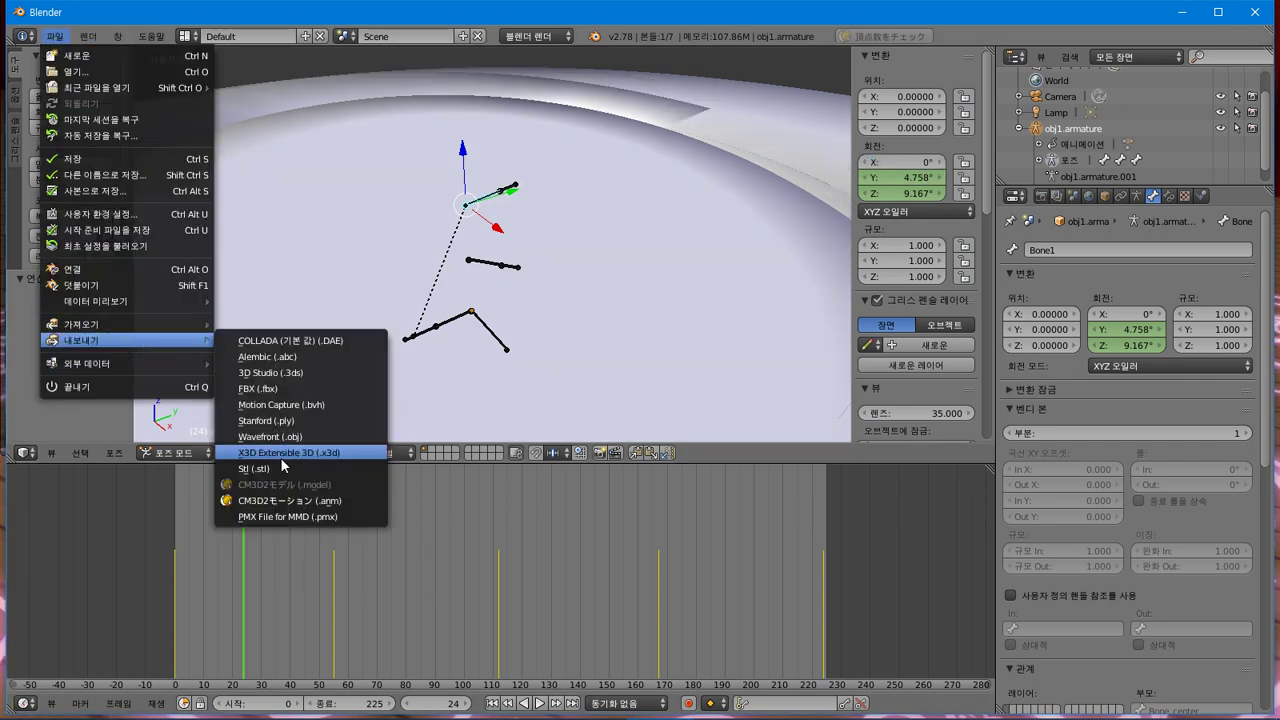
{"action": "left_click", "coordinate": [309, 501]}
{"action": "left_click", "coordinate": [250, 132]}
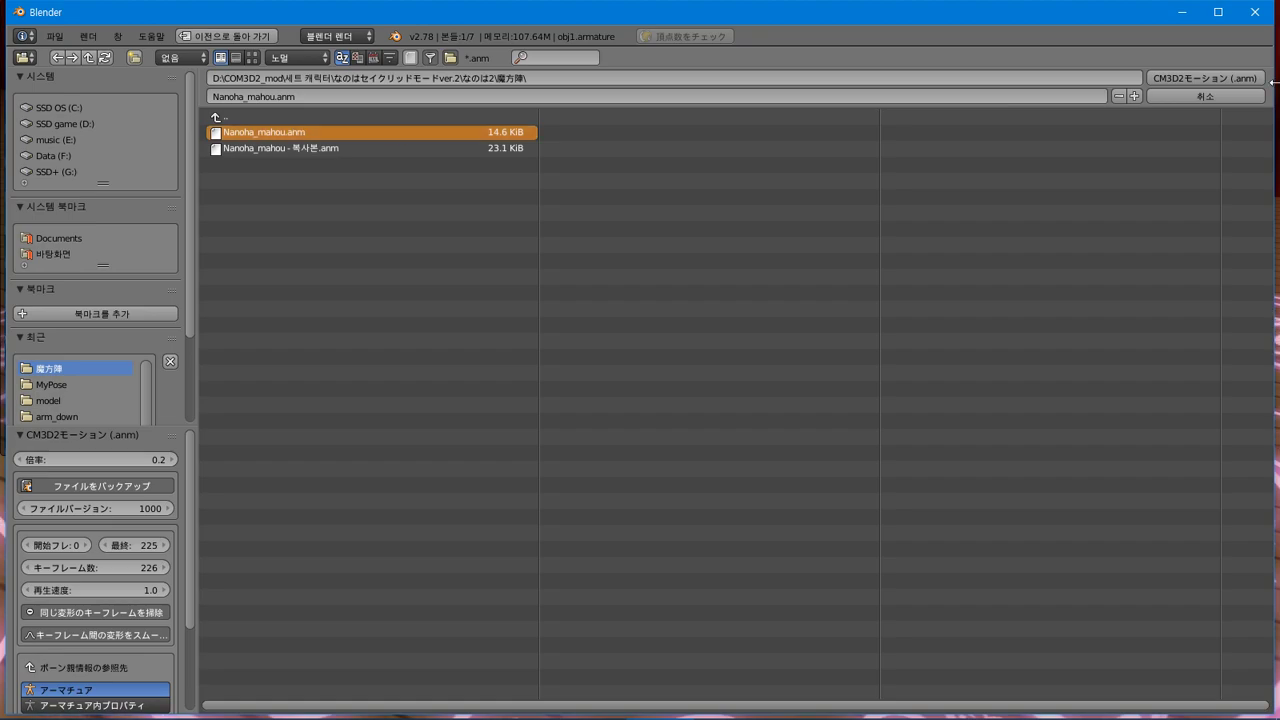
{"action": "left_click", "coordinate": [1234, 88]}
{"action": "key", "text": "alt+Tab"}
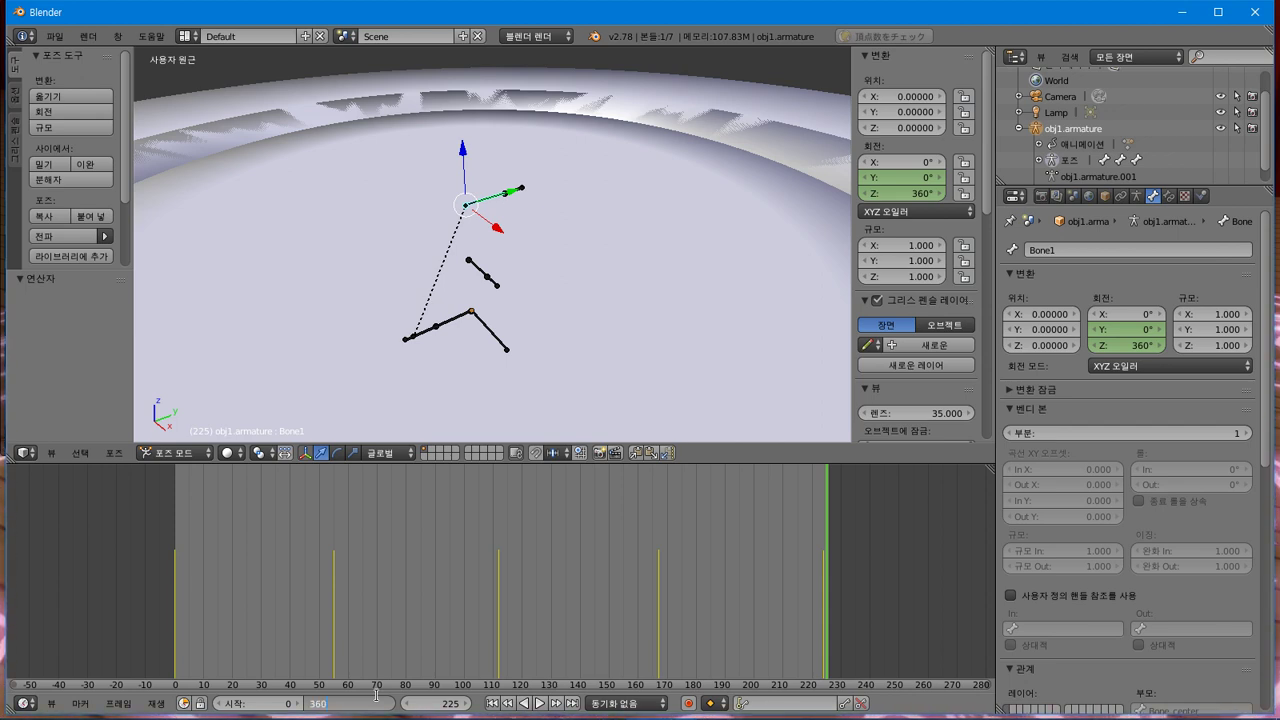
Try 360 as the animation's end frame, set it to 120, clear Bone1's rotation keyframes and return to frame 0.
{"action": "key", "text": "Return"}
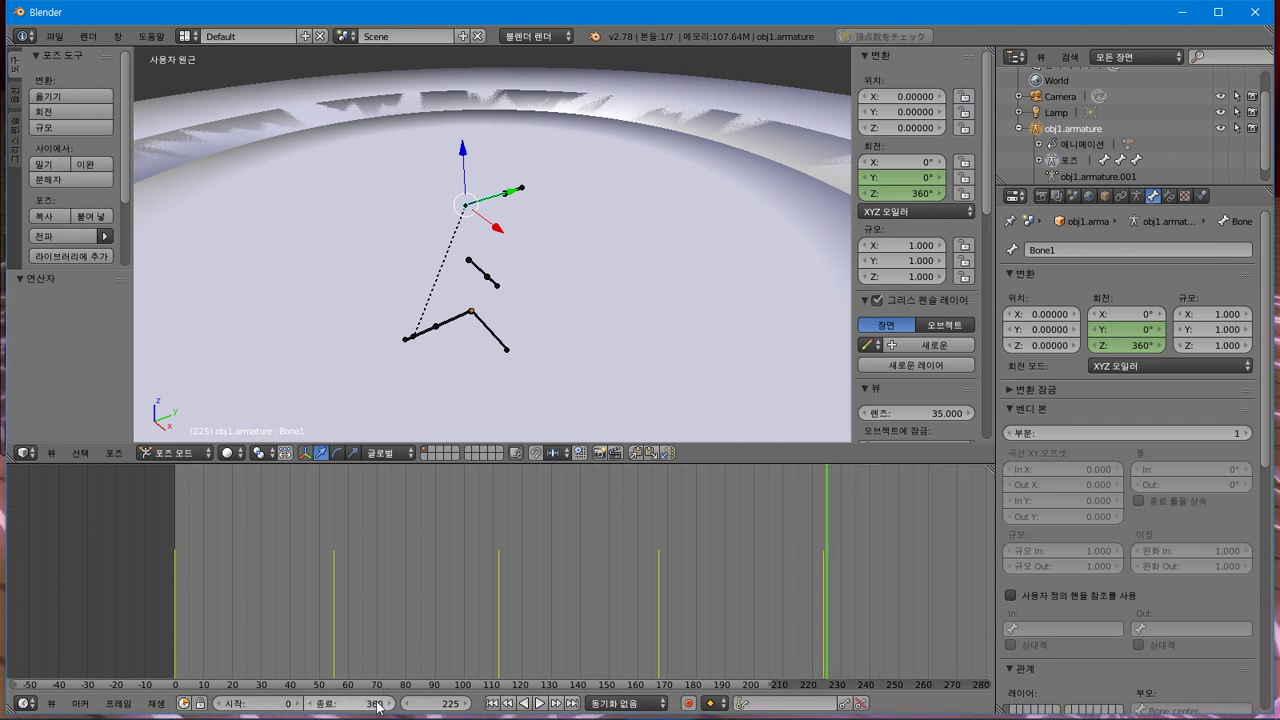
{"action": "key", "text": "Return"}
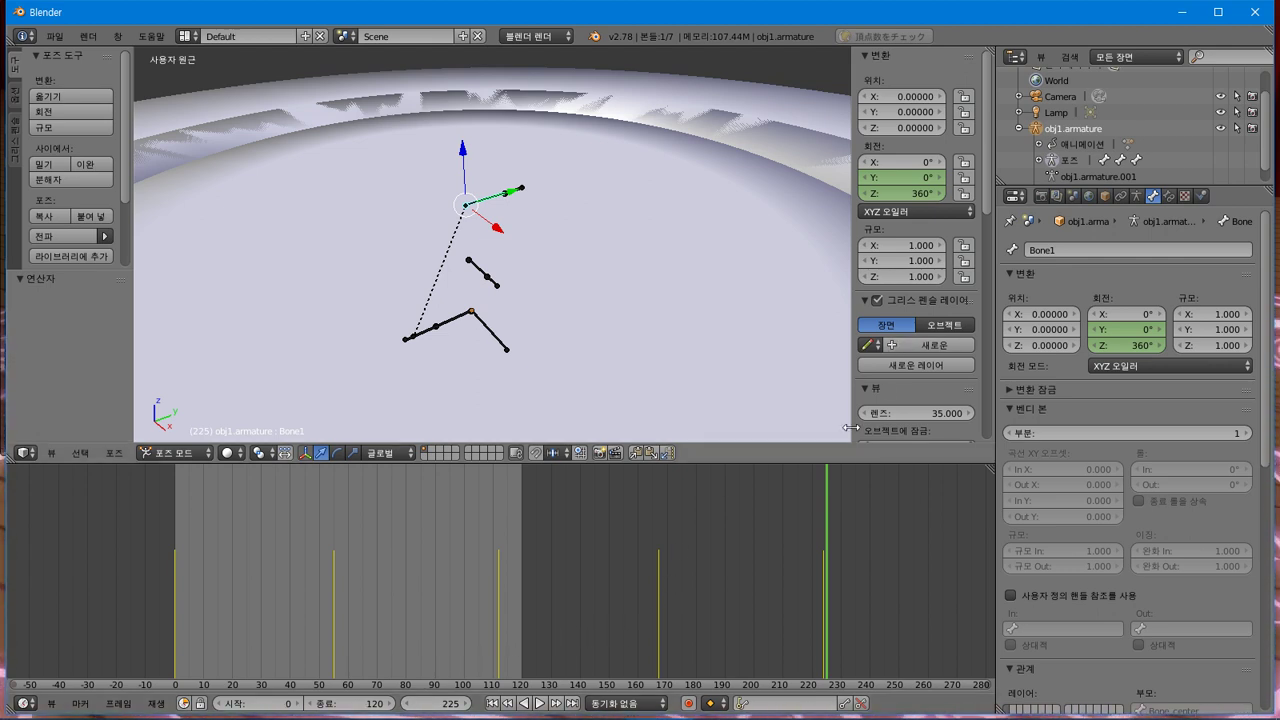
{"action": "right_click", "coordinate": [924, 178]}
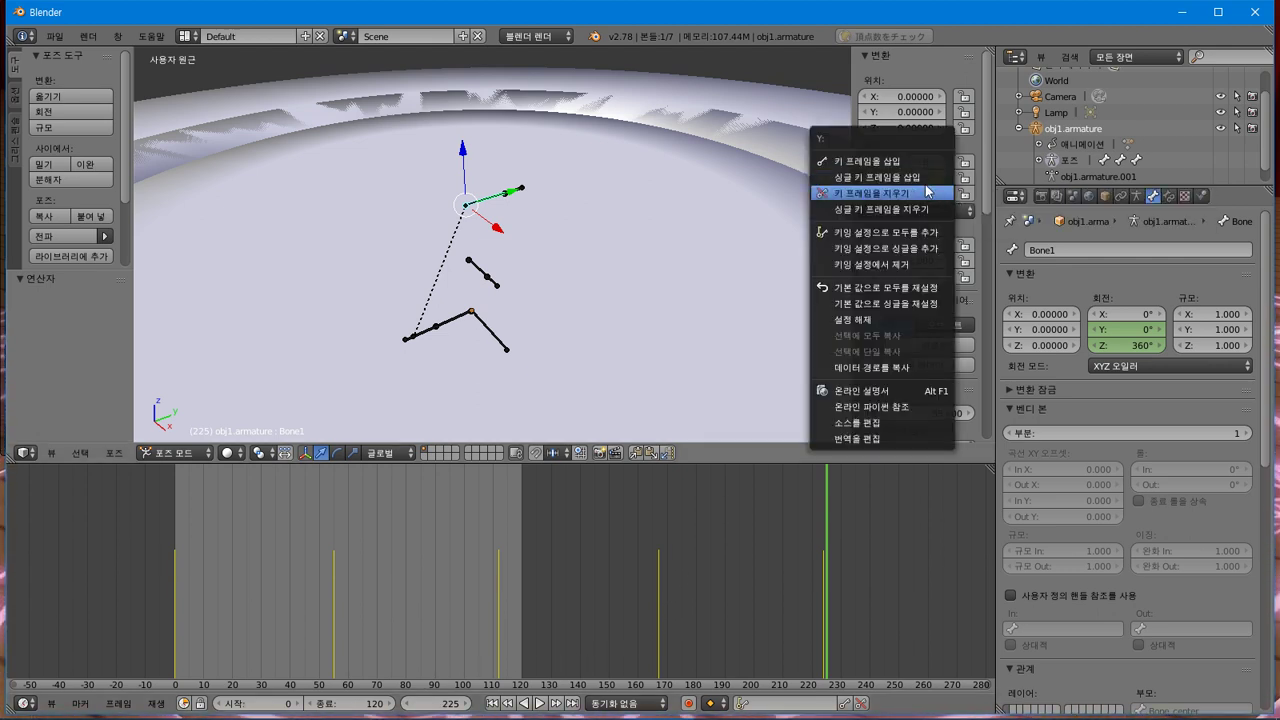
{"action": "left_click_drag", "start_coordinate": [600, 655], "coordinate": [89, 601]}
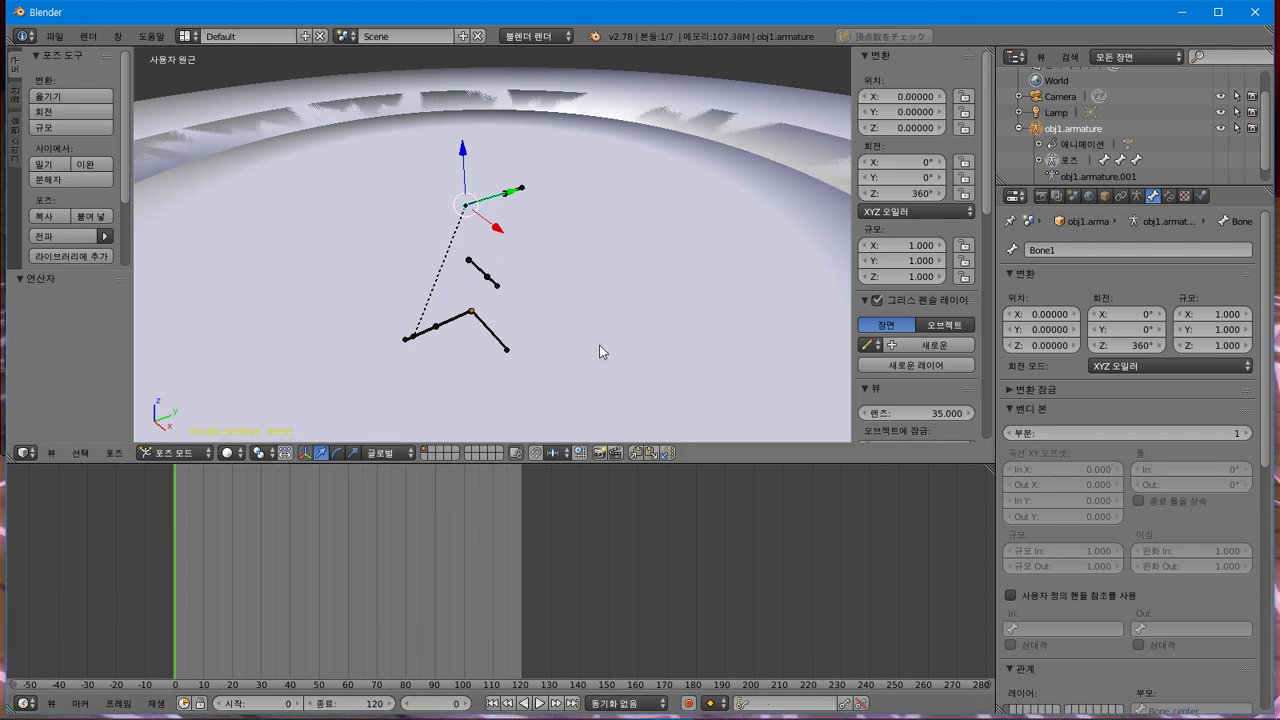
Switch to the Blender window with the acchana001 model and examine the model and its mesh data properties.
{"action": "key", "text": "alt+Tab"}
{"action": "key", "text": "alt+Tab"}
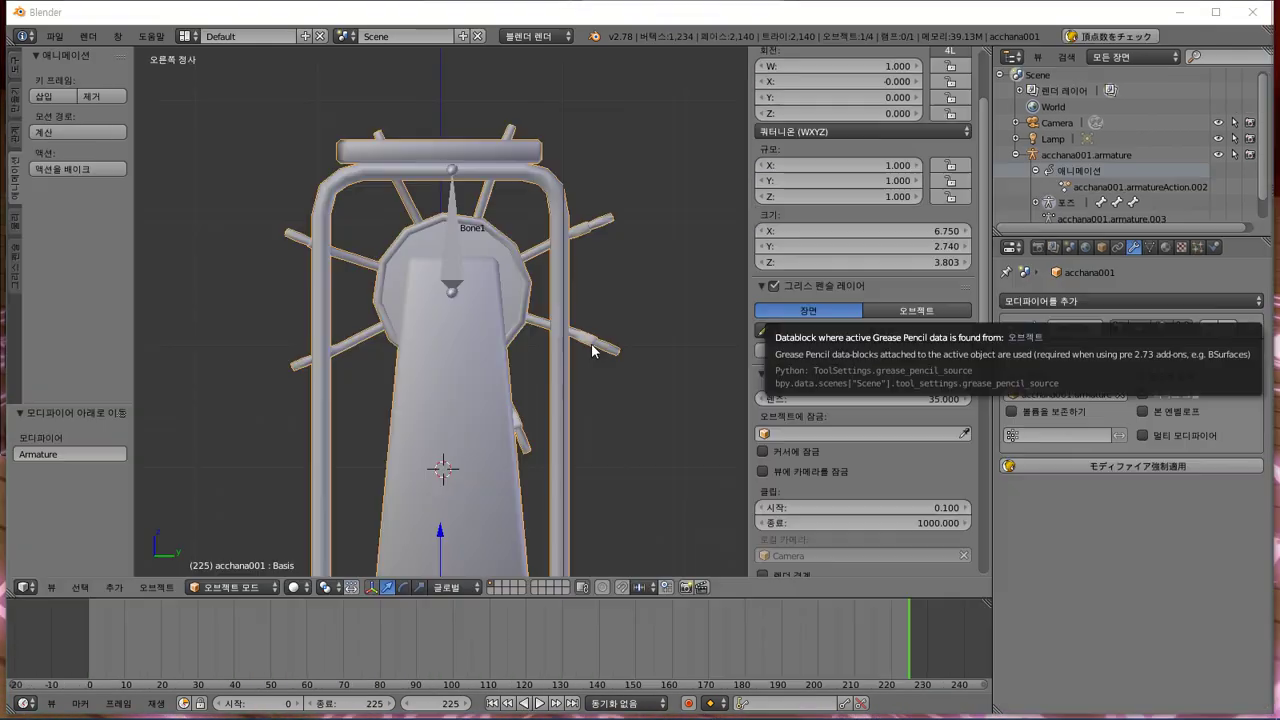
{"action": "middle_click_drag", "start_coordinate": [588, 350], "coordinate": [540, 407]}
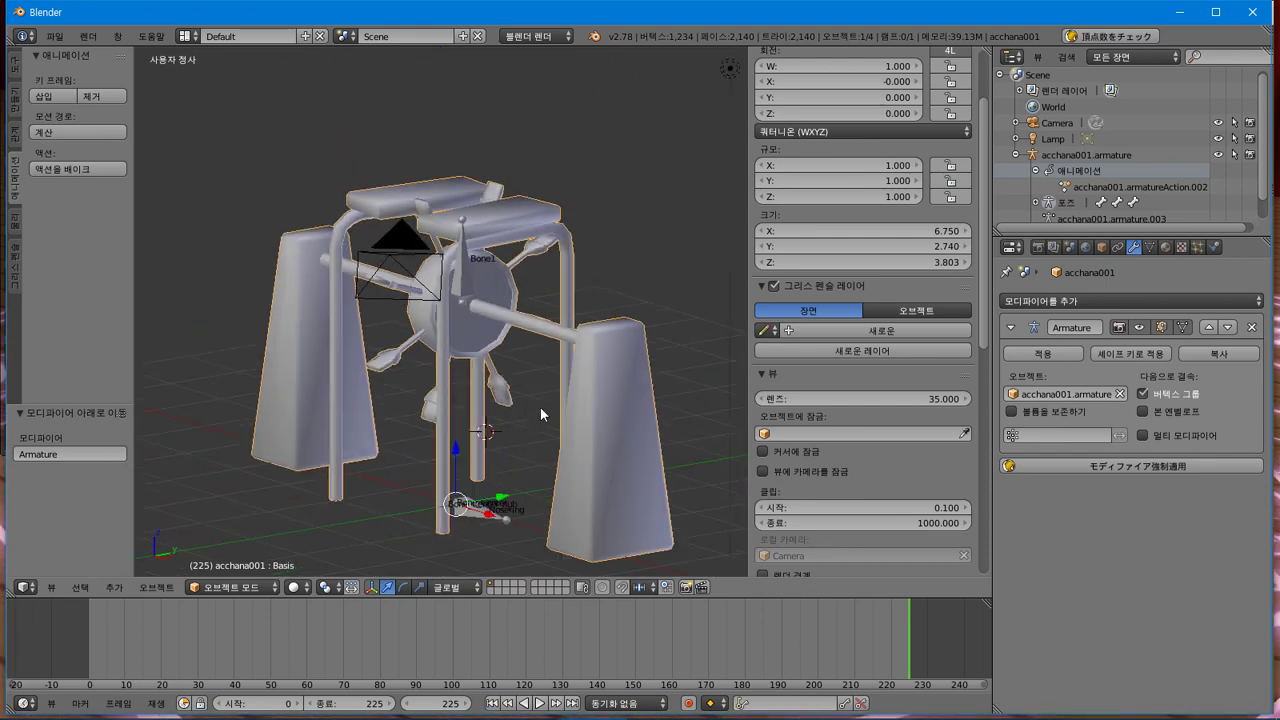
{"action": "left_click", "coordinate": [1150, 247]}
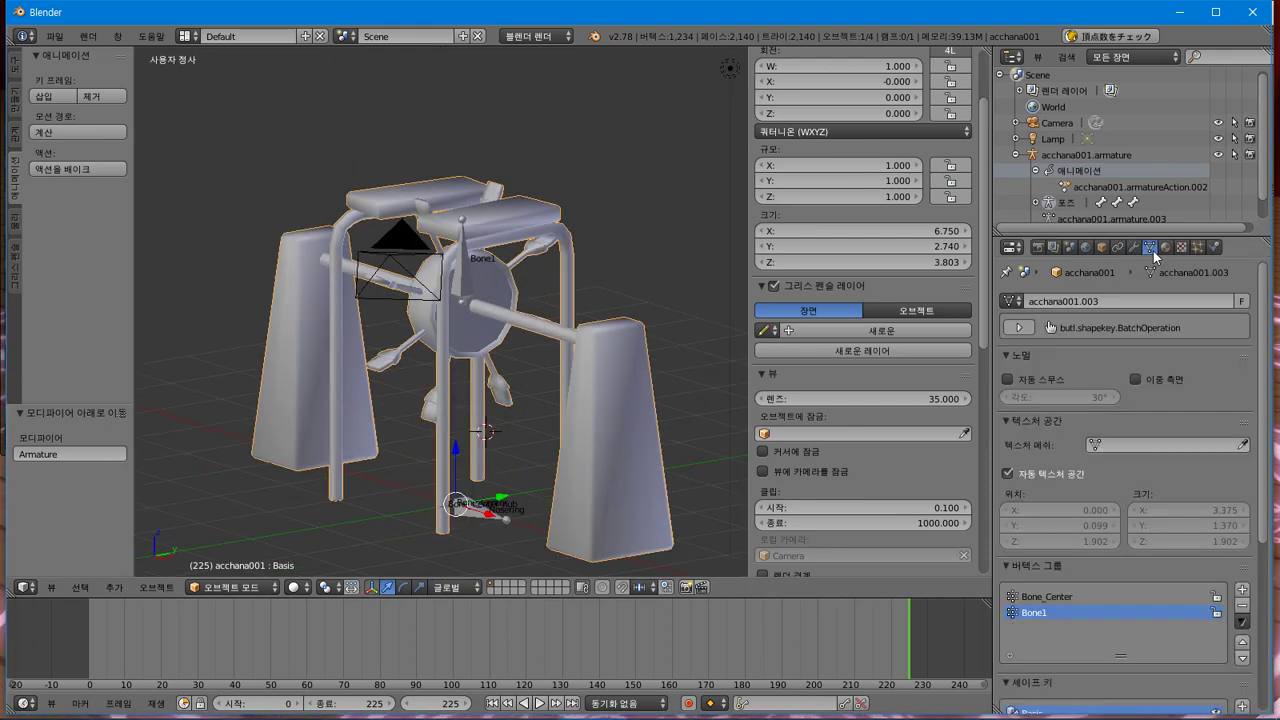
{"action": "scroll", "coordinate": [1178, 418], "scroll_direction": "down", "scroll_amount": 5}
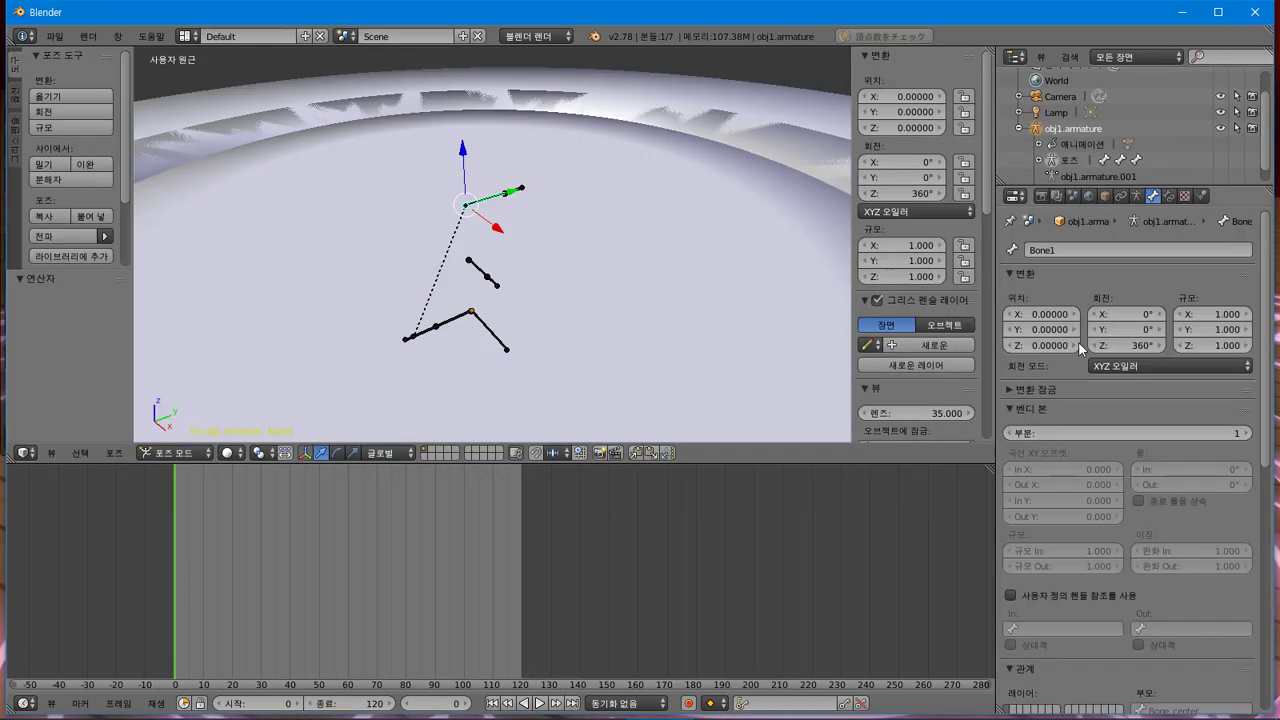
Compare the armature display settings and bone properties of obj1.armature and acchana001.armature.
{"action": "left_click", "coordinate": [1136, 196]}
{"action": "scroll", "coordinate": [1134, 320], "scroll_direction": "down", "scroll_amount": 4}
{"action": "scroll", "coordinate": [1130, 340], "scroll_direction": "up", "scroll_amount": 4}
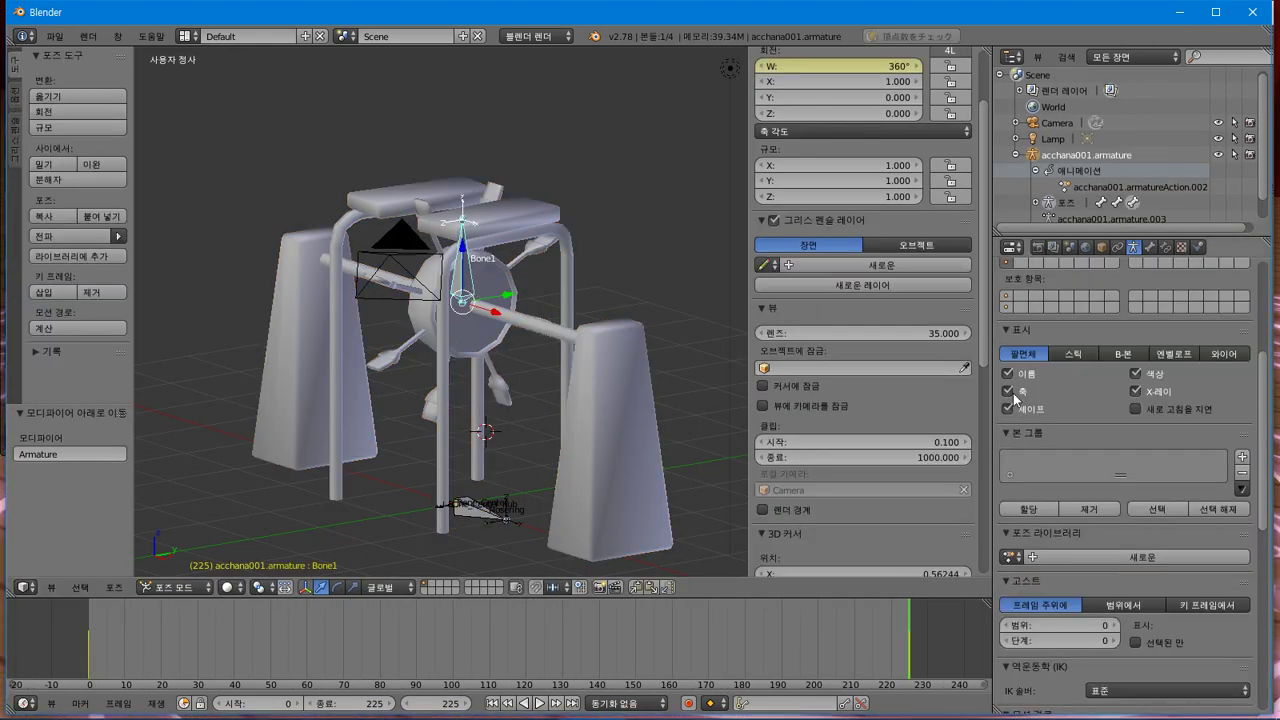
{"action": "scroll", "coordinate": [1167, 277], "scroll_direction": "down", "scroll_amount": 3}
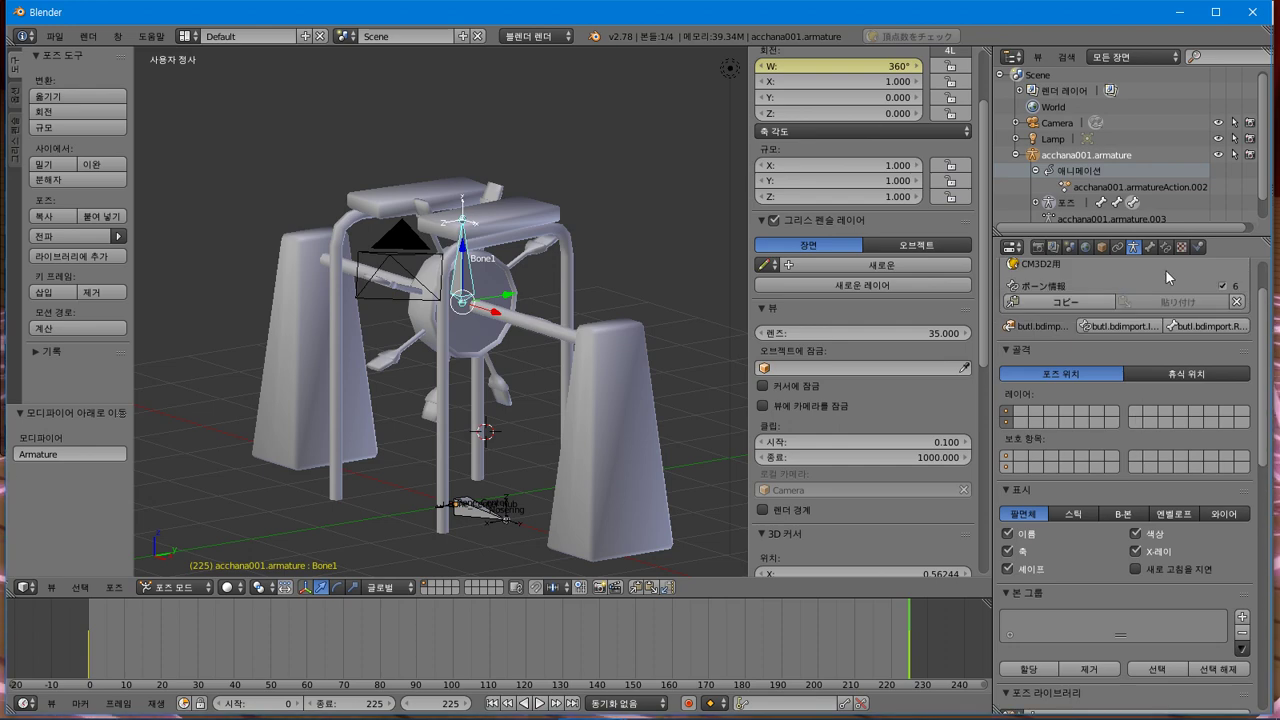
{"action": "left_click", "coordinate": [1149, 247]}
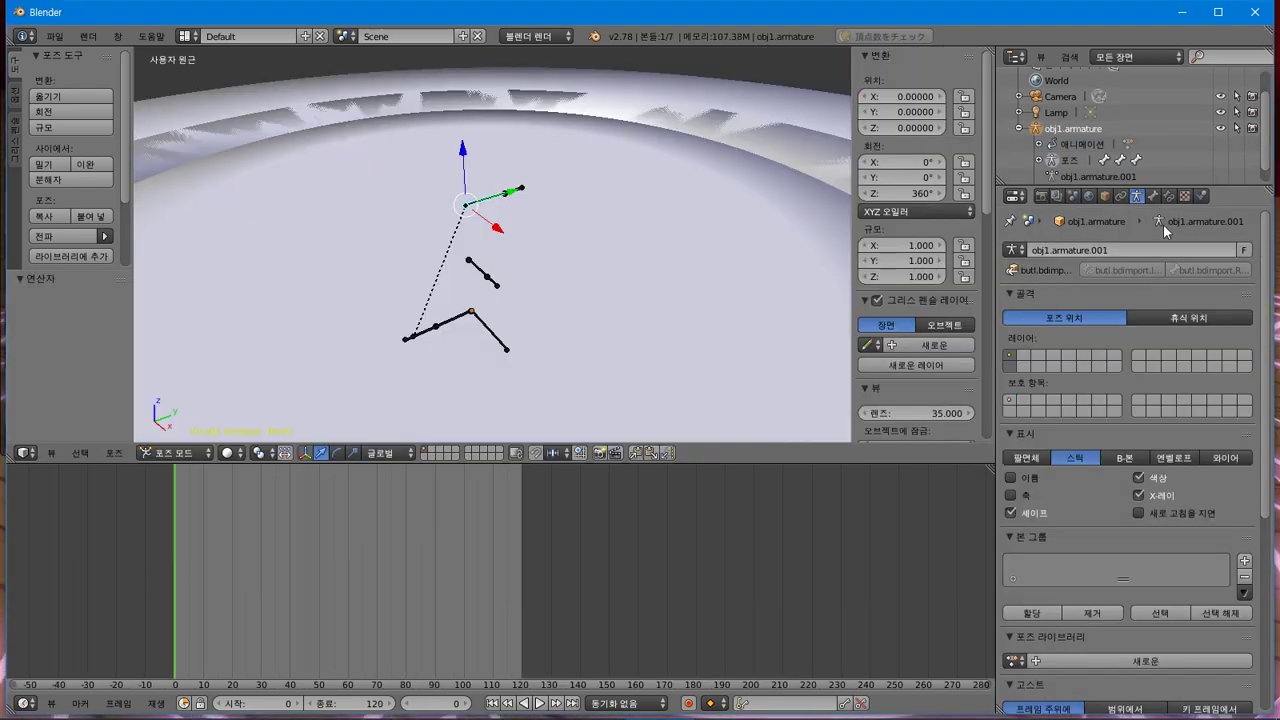
{"action": "left_click", "coordinate": [1152, 196]}
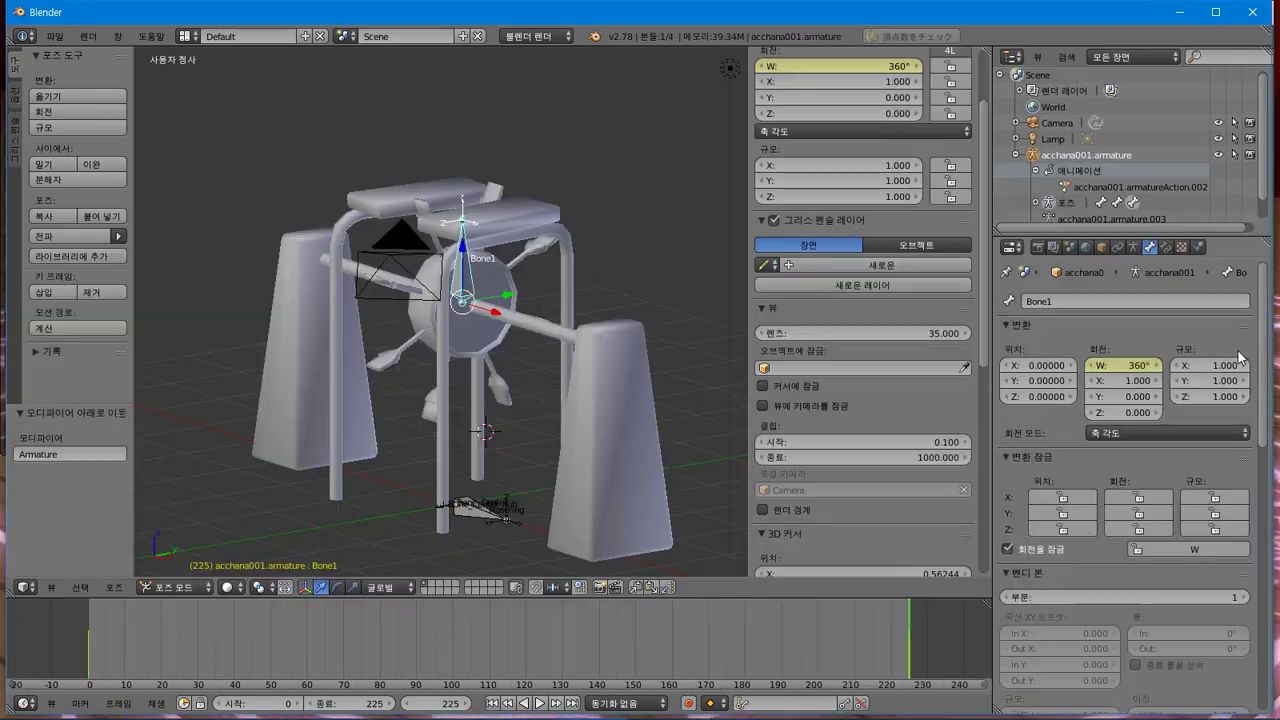
Change the rotation mode of Bone1 in acchana001.armature to XZY Euler.
{"action": "left_click", "coordinate": [1162, 431]}
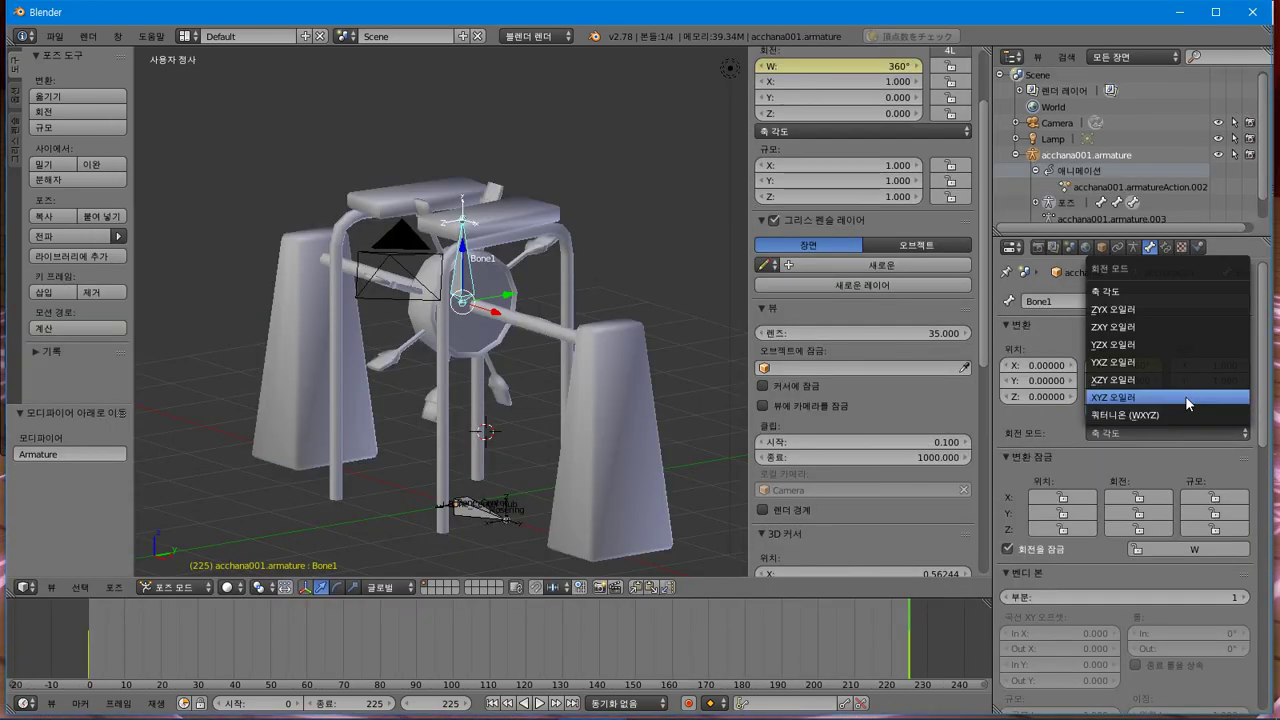
{"action": "left_click", "coordinate": [1160, 379]}
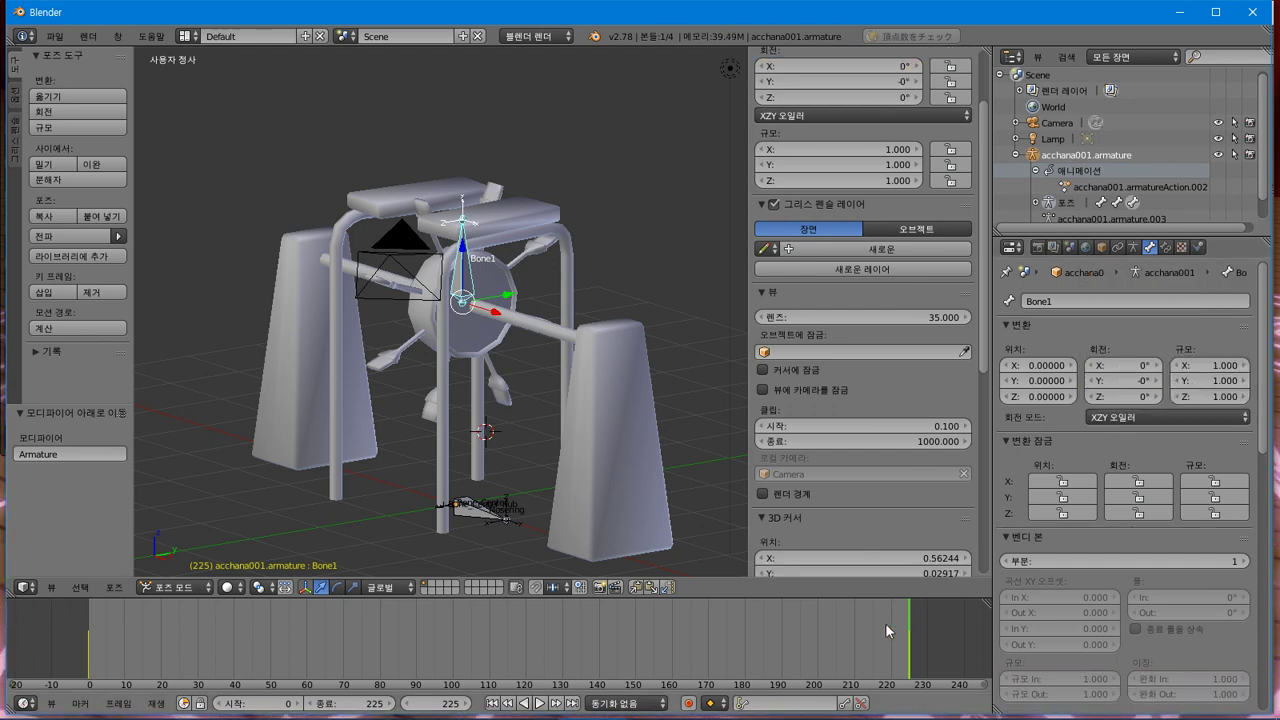
{"action": "right_click", "coordinate": [1118, 388]}
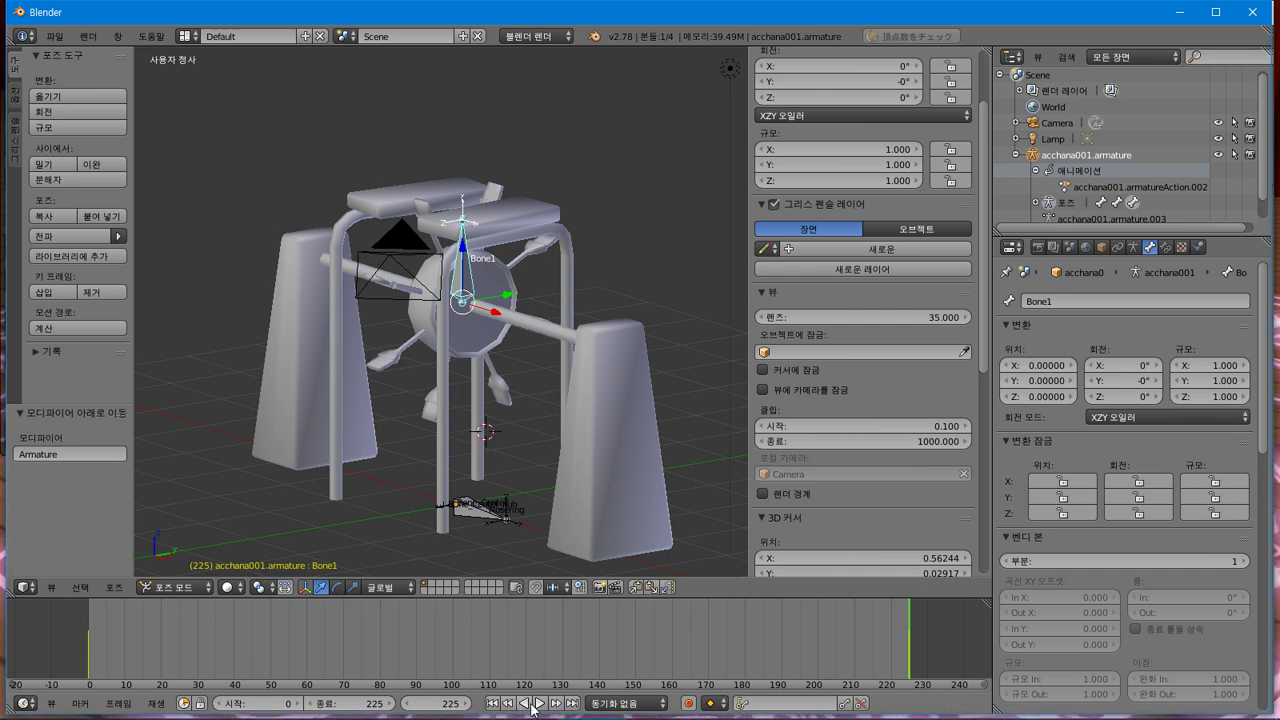
{"action": "left_click", "coordinate": [557, 704]}
{"action": "right_click", "coordinate": [1100, 366]}
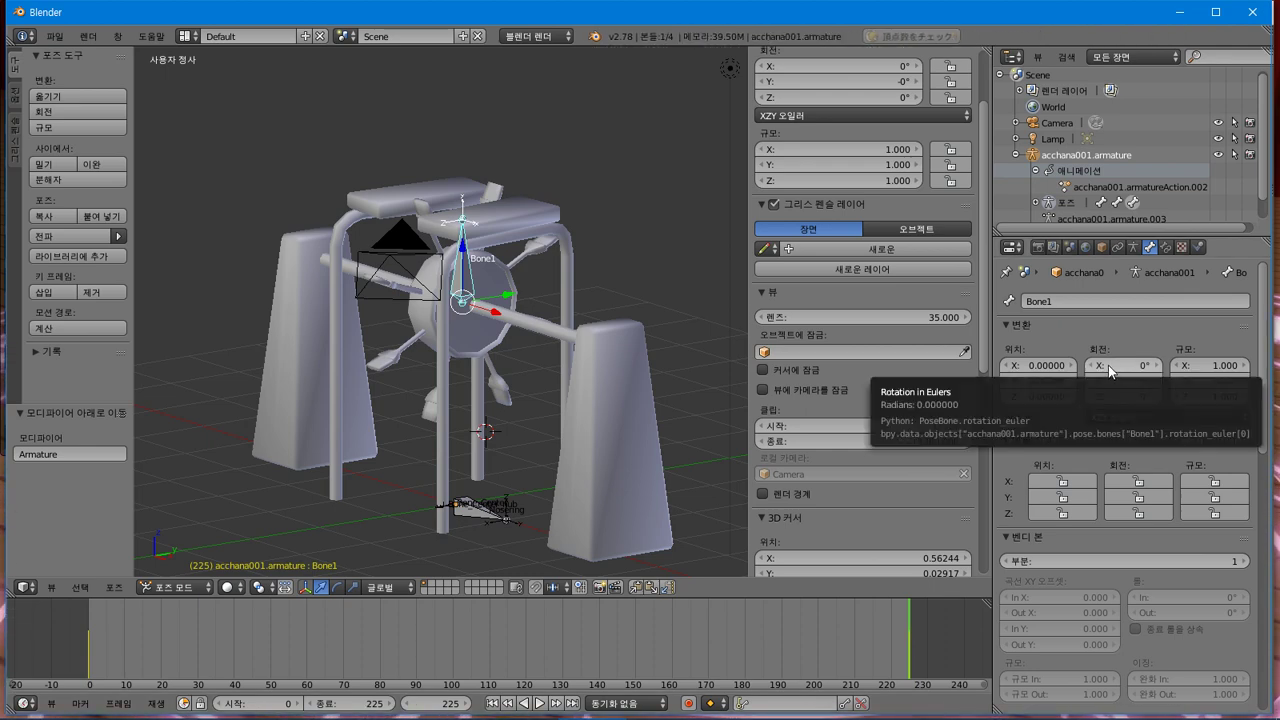
Push the acchana001 armature's existing action down onto a track in the NLA Editor.
{"action": "left_click", "coordinate": [24, 703]}
{"action": "left_click", "coordinate": [62, 622]}
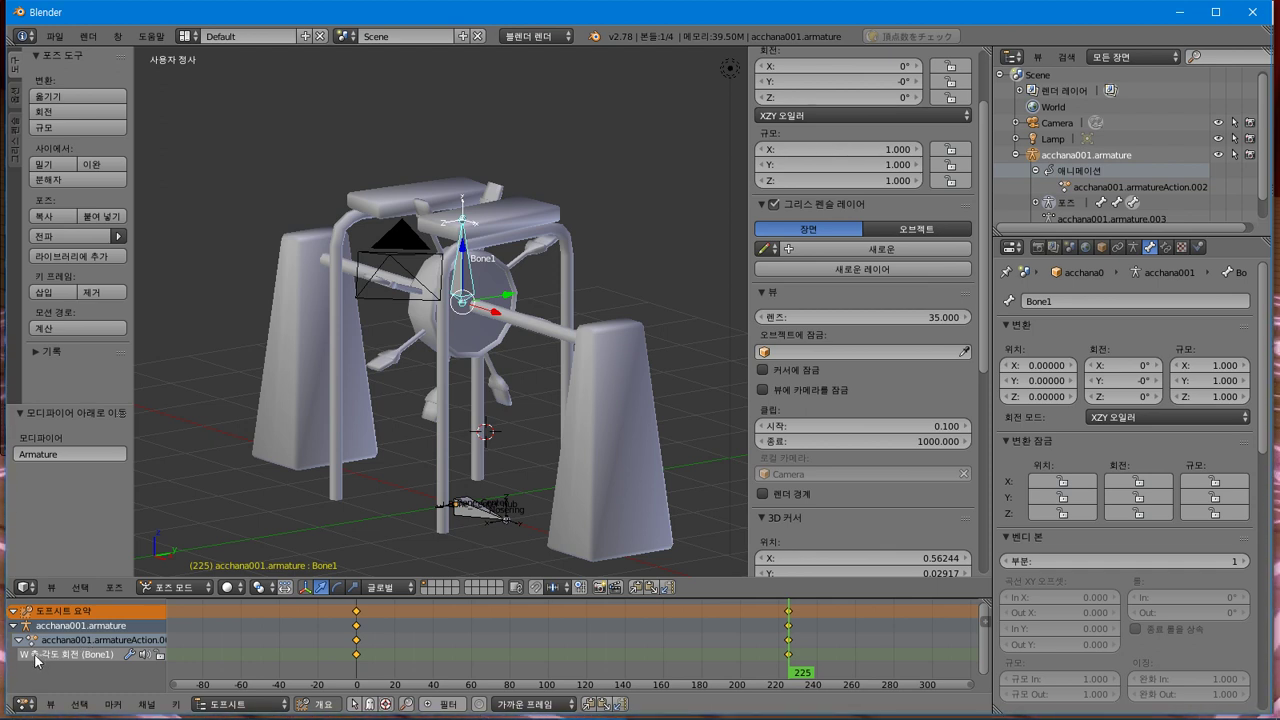
{"action": "left_click", "coordinate": [22, 704]}
{"action": "left_click", "coordinate": [77, 622]}
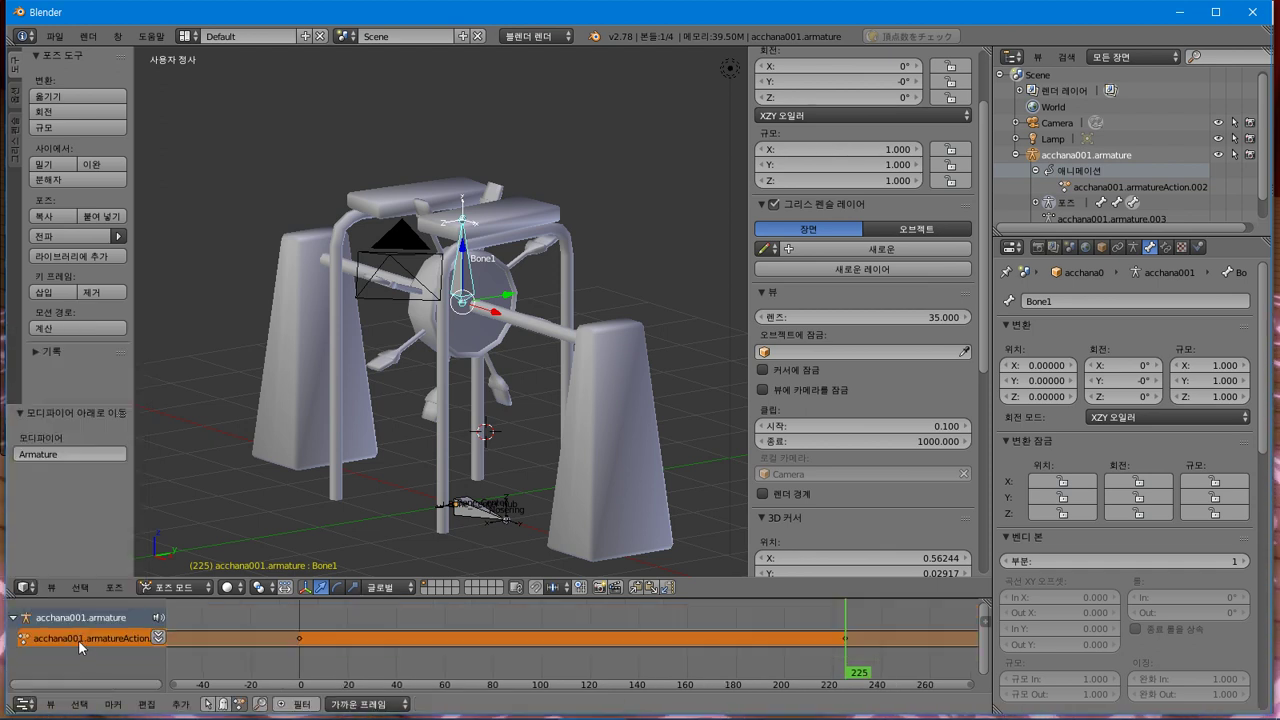
{"action": "left_click", "coordinate": [159, 639]}
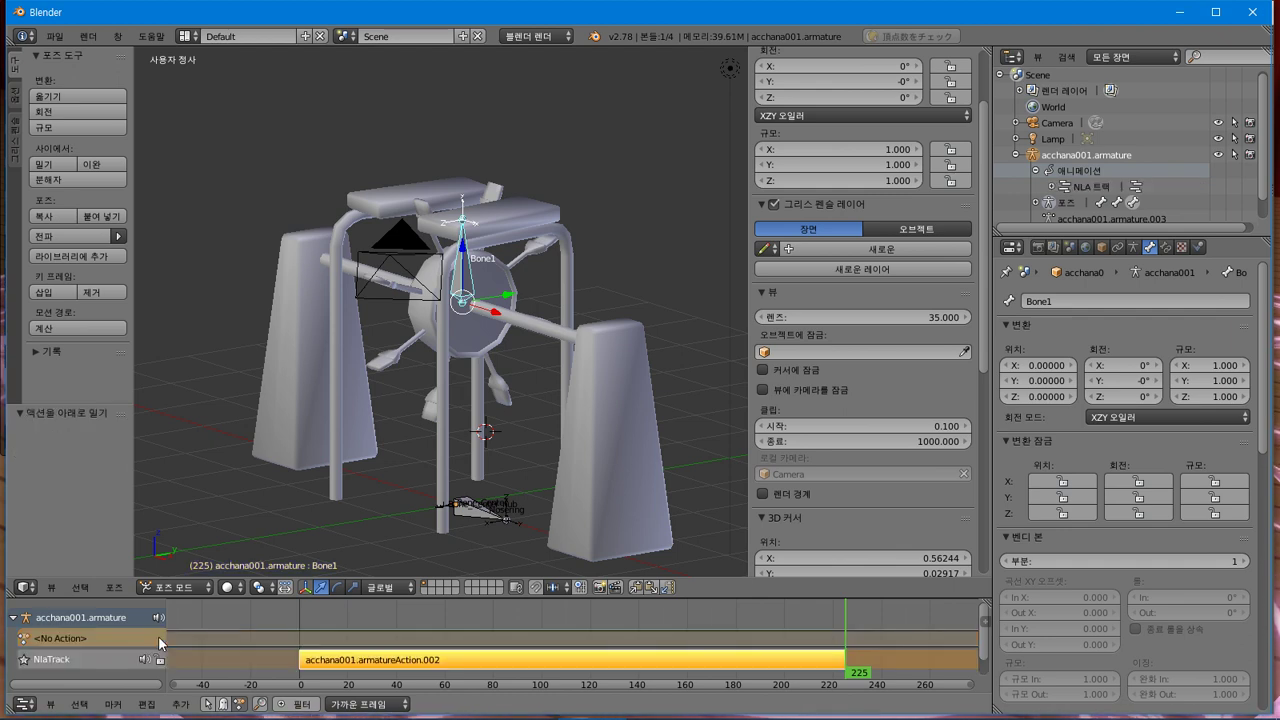
Move the playhead to frame 0 and return the animation editor to the Timeline.
{"action": "left_click", "coordinate": [331, 668]}
{"action": "left_click", "coordinate": [578, 673]}
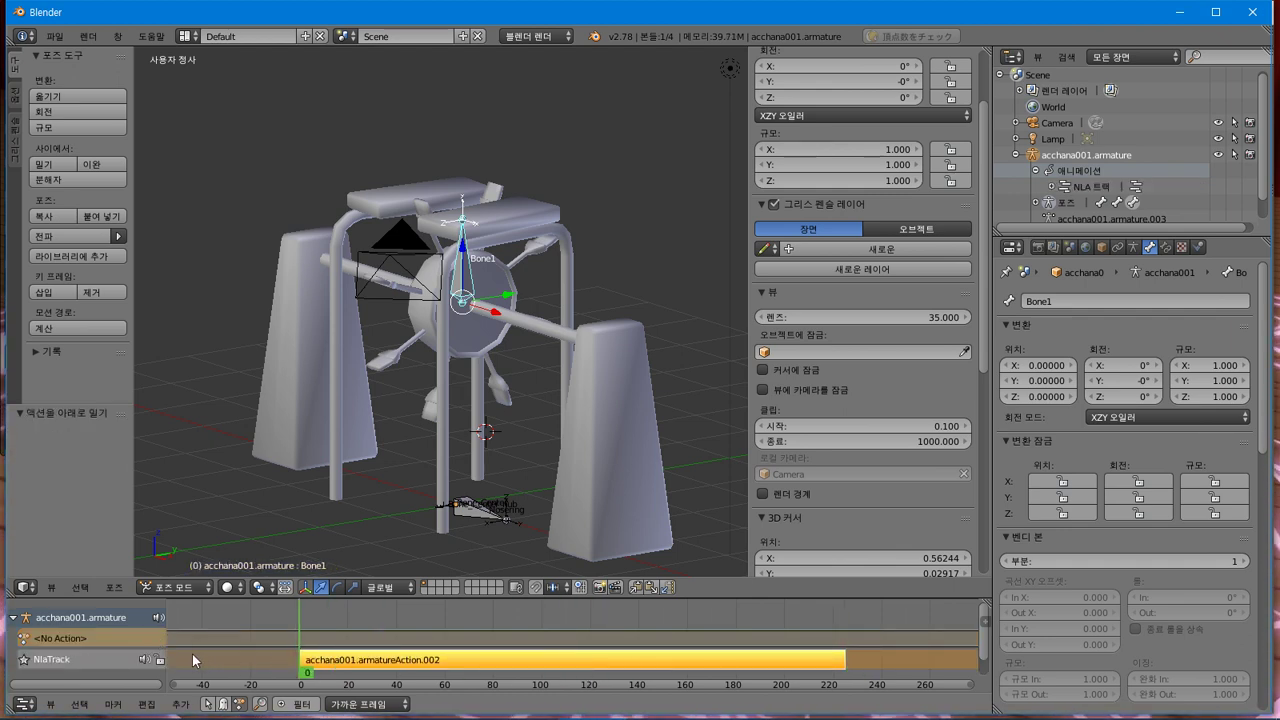
{"action": "left_click", "coordinate": [175, 672]}
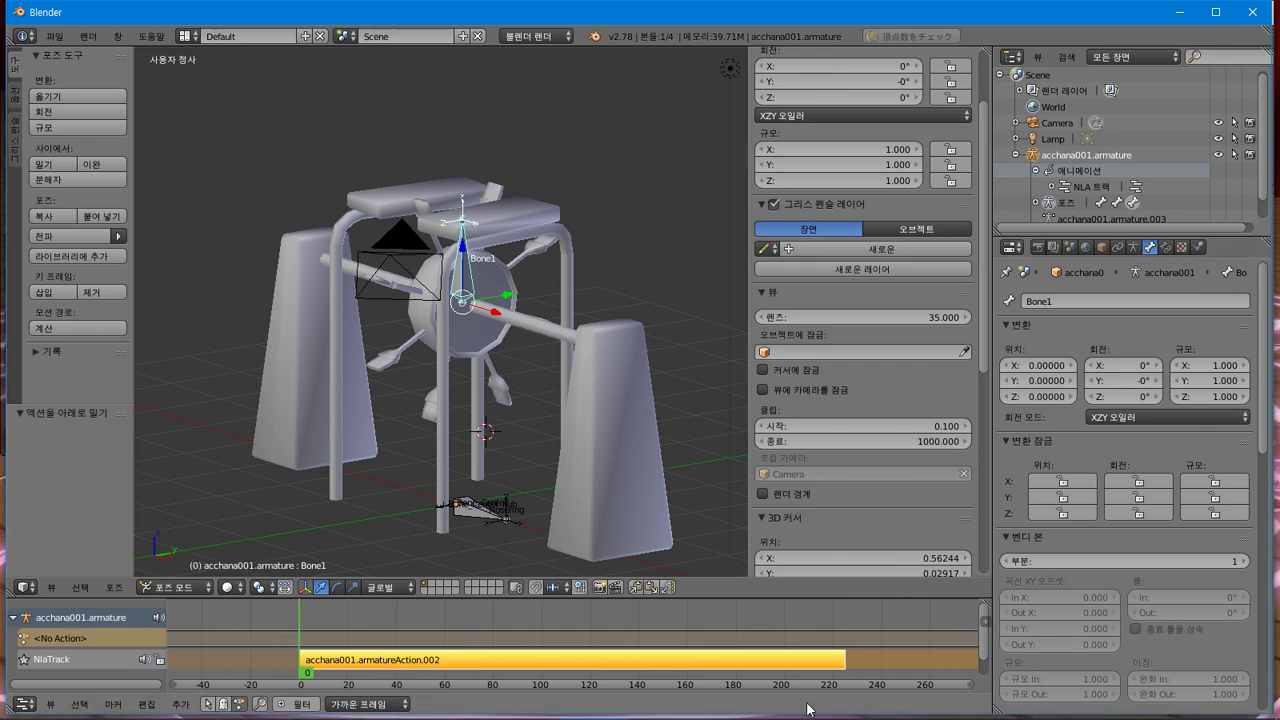
{"action": "left_click", "coordinate": [17, 709]}
{"action": "left_click", "coordinate": [55, 668]}
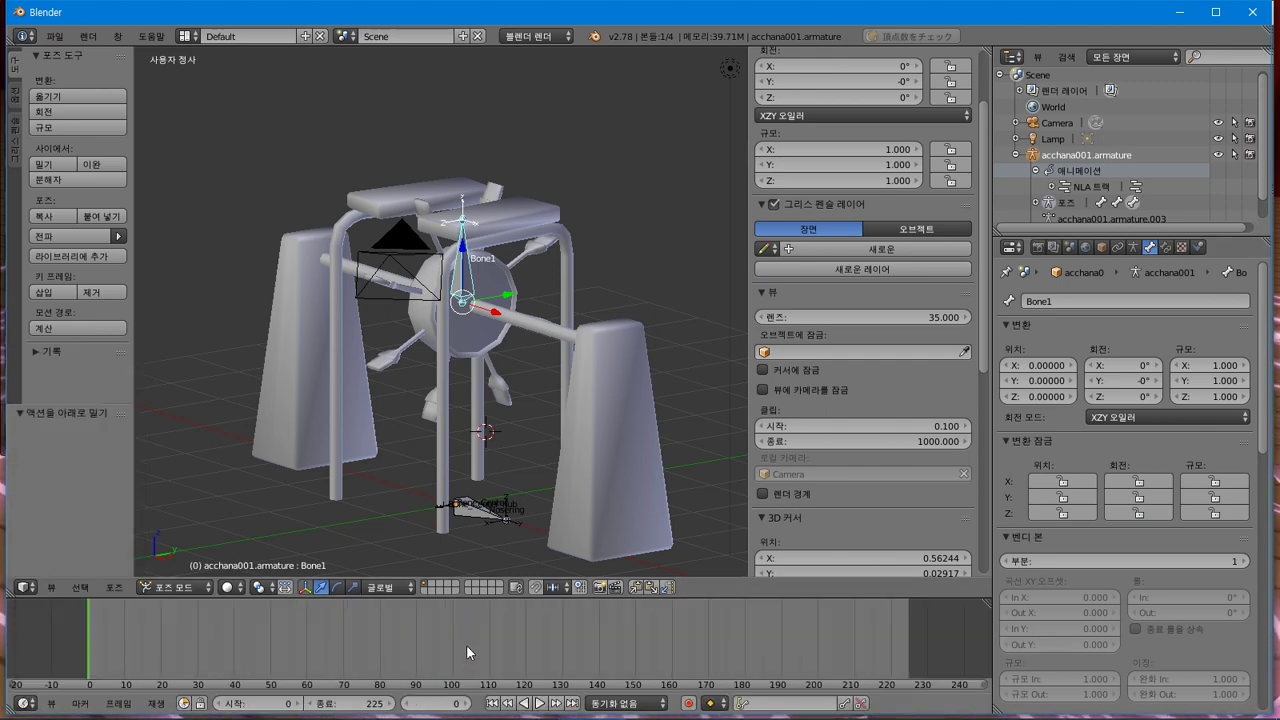
Try rotating Bone1 off its axes and reset all its rotation values to their defaults.
{"action": "left_click_drag", "start_coordinate": [1117, 365], "coordinate": [1135, 402]}
{"action": "right_click", "coordinate": [1149, 381]}
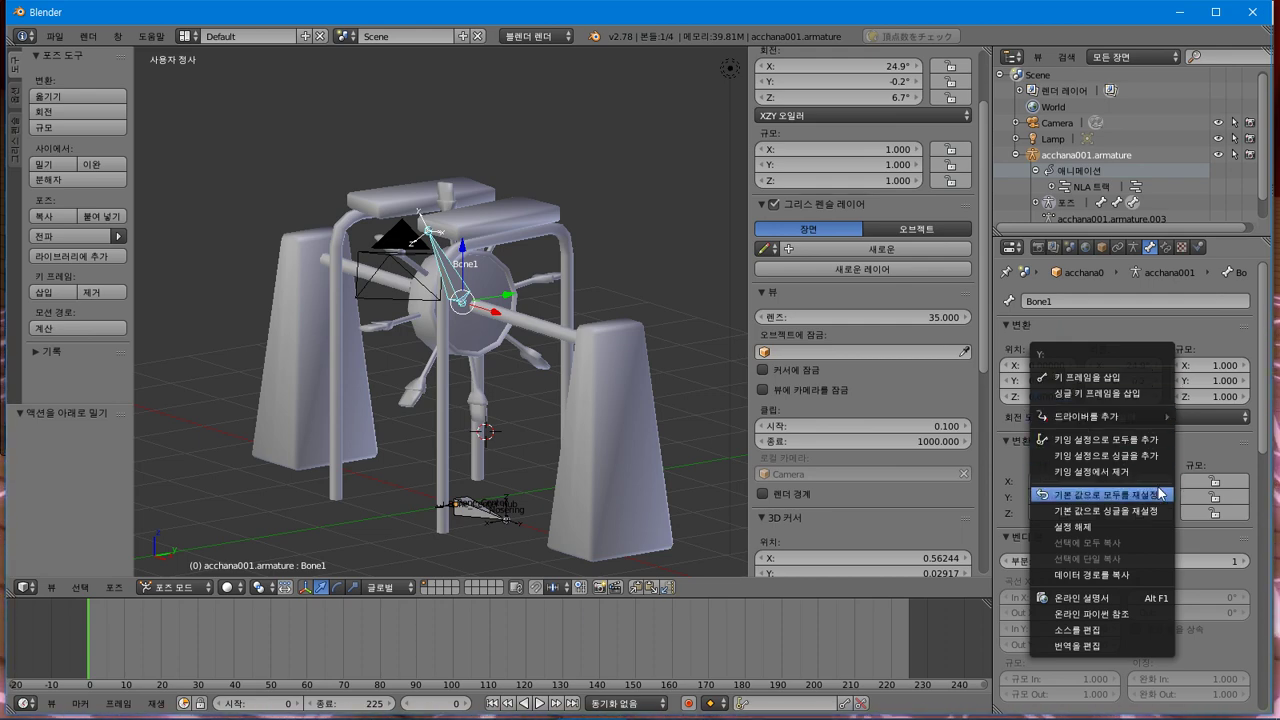
{"action": "left_click", "coordinate": [1110, 494]}
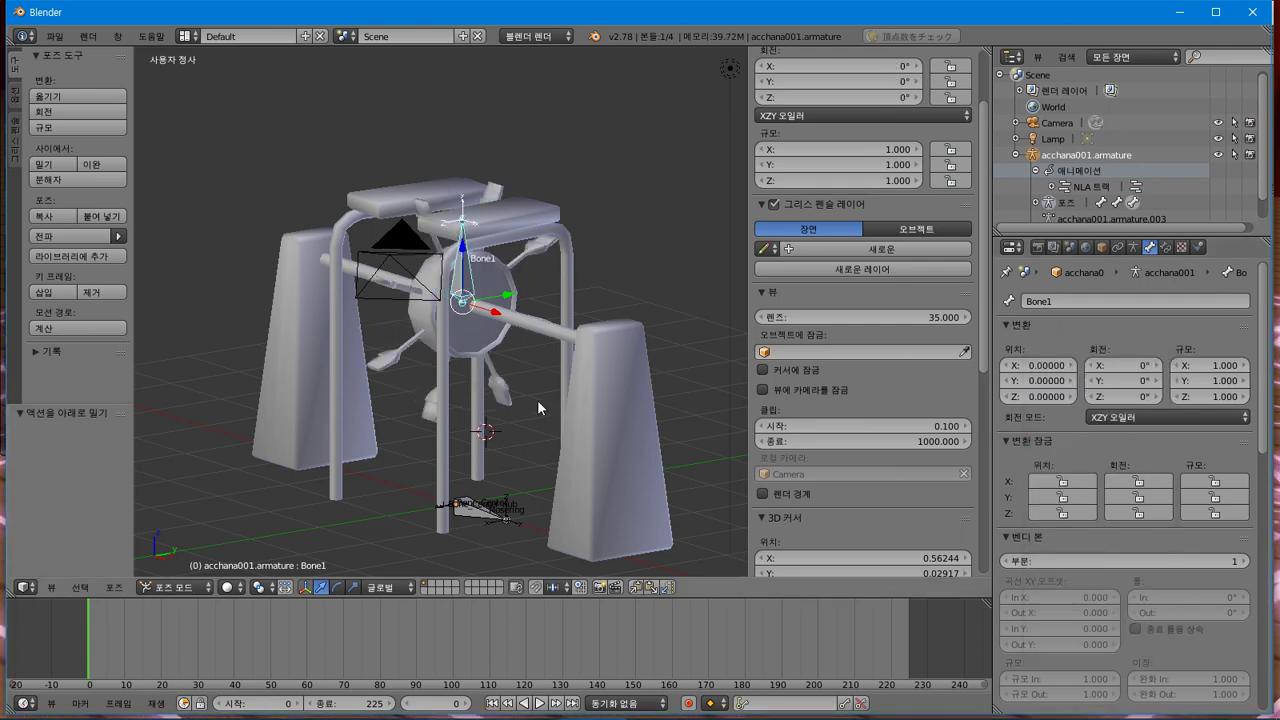
Insert a single keyframe on Bone1's X rotation at 0° on frame 0.
{"action": "middle_click_drag", "start_coordinate": [537, 399], "coordinate": [481, 598]}
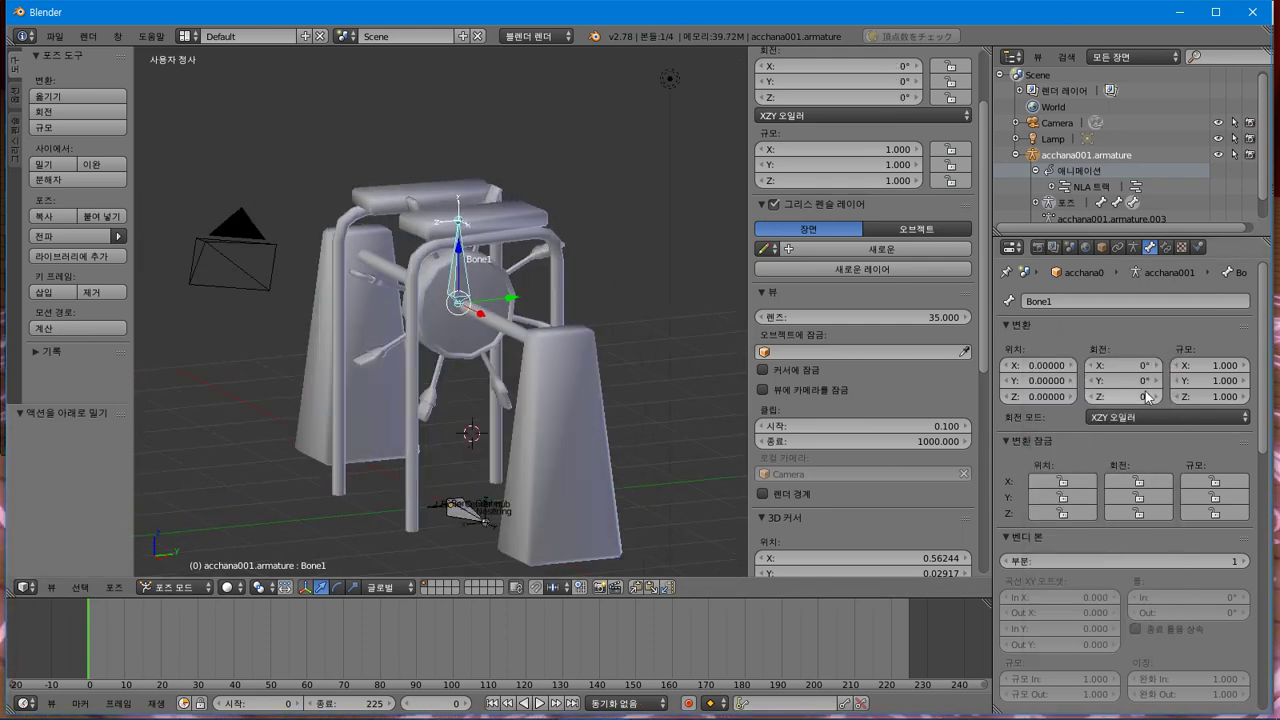
{"action": "right_click", "coordinate": [1130, 366]}
{"action": "left_click", "coordinate": [1119, 386]}
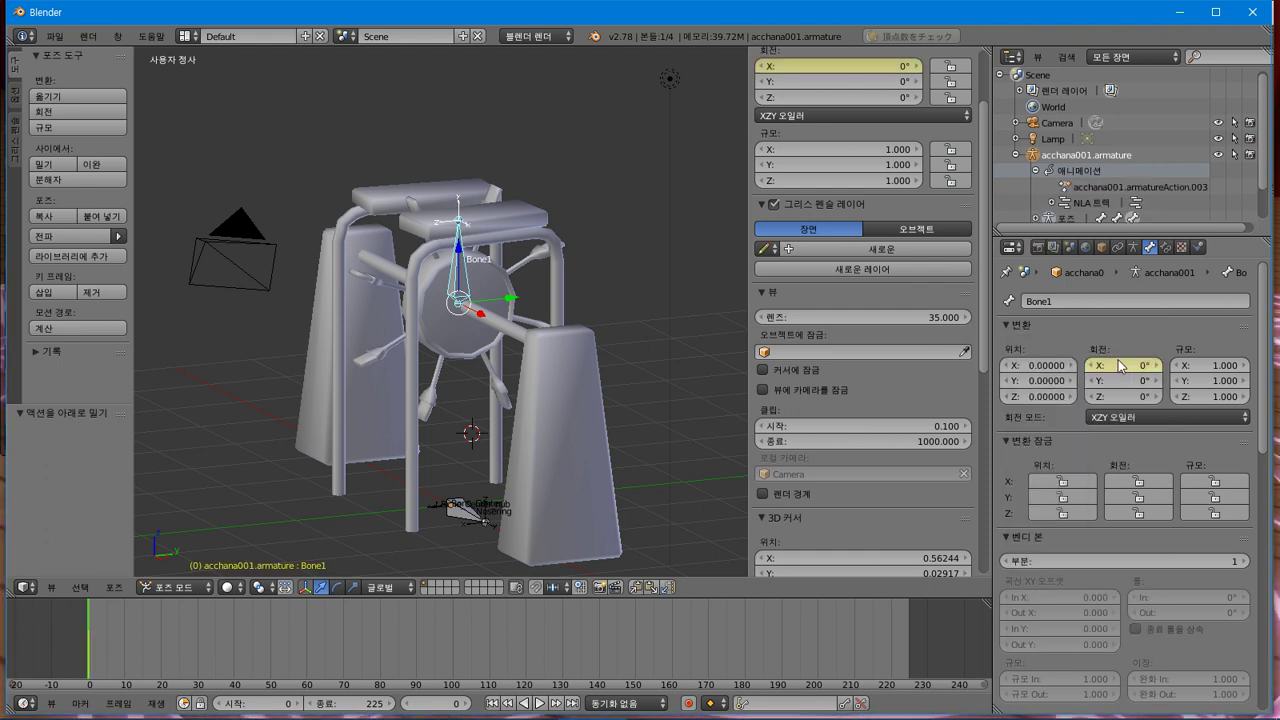
Scrub through the timeline and set the animation's end frame to 60.
{"action": "left_click_drag", "start_coordinate": [486, 654], "coordinate": [955, 680]}
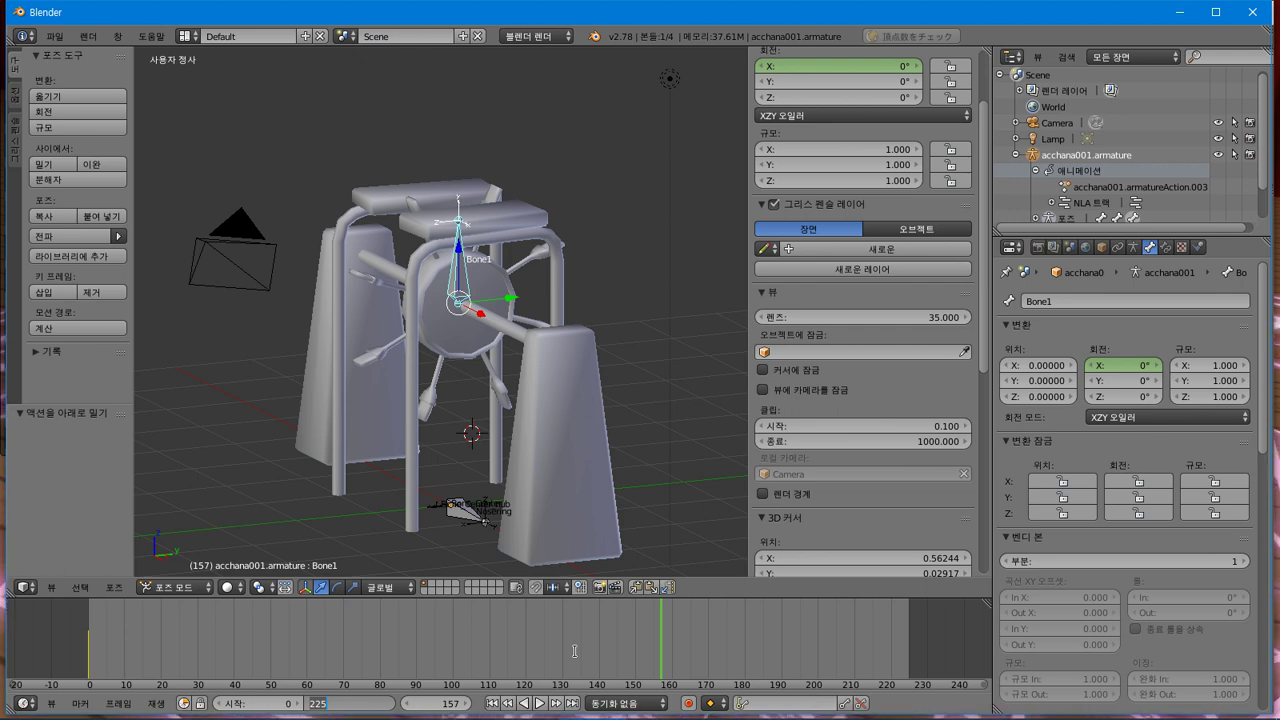
{"action": "type", "text": "60"}
{"action": "key", "text": "Return"}
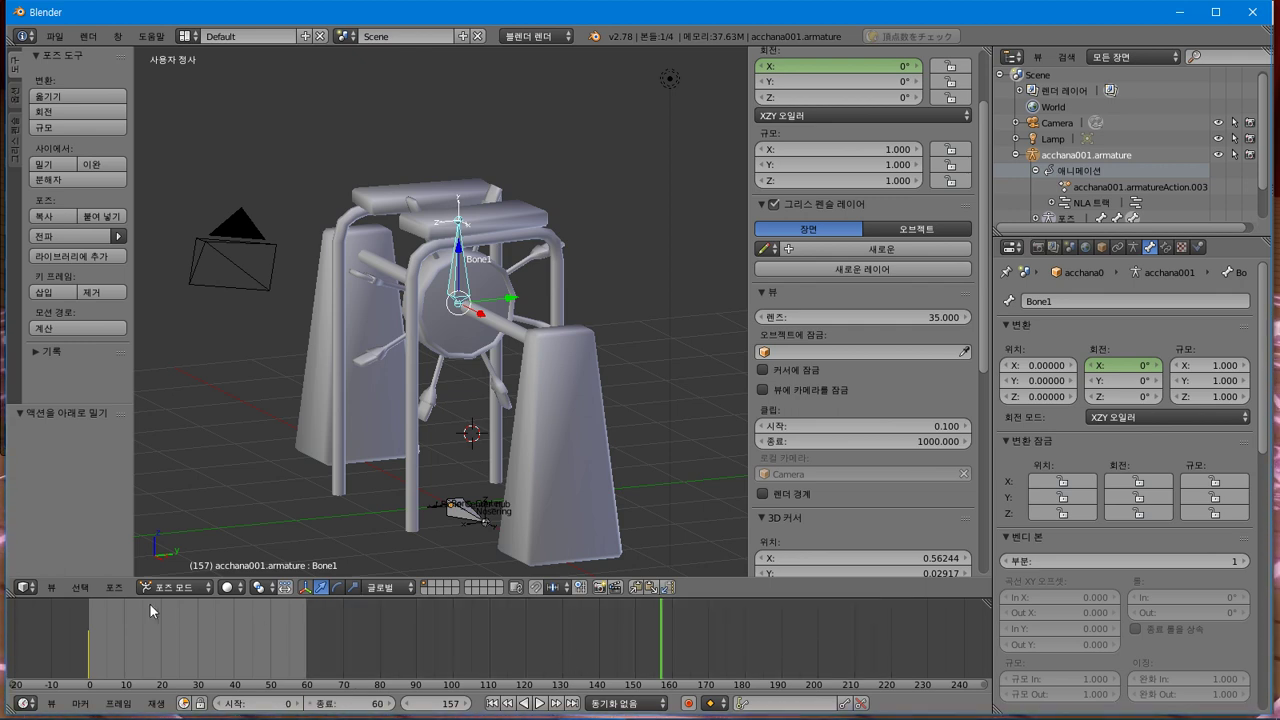
At frame 60, set Bone1's X rotation to 360° and insert a single keyframe on it.
{"action": "key", "text": "alt+a"}
{"action": "left_click", "coordinate": [538, 704]}
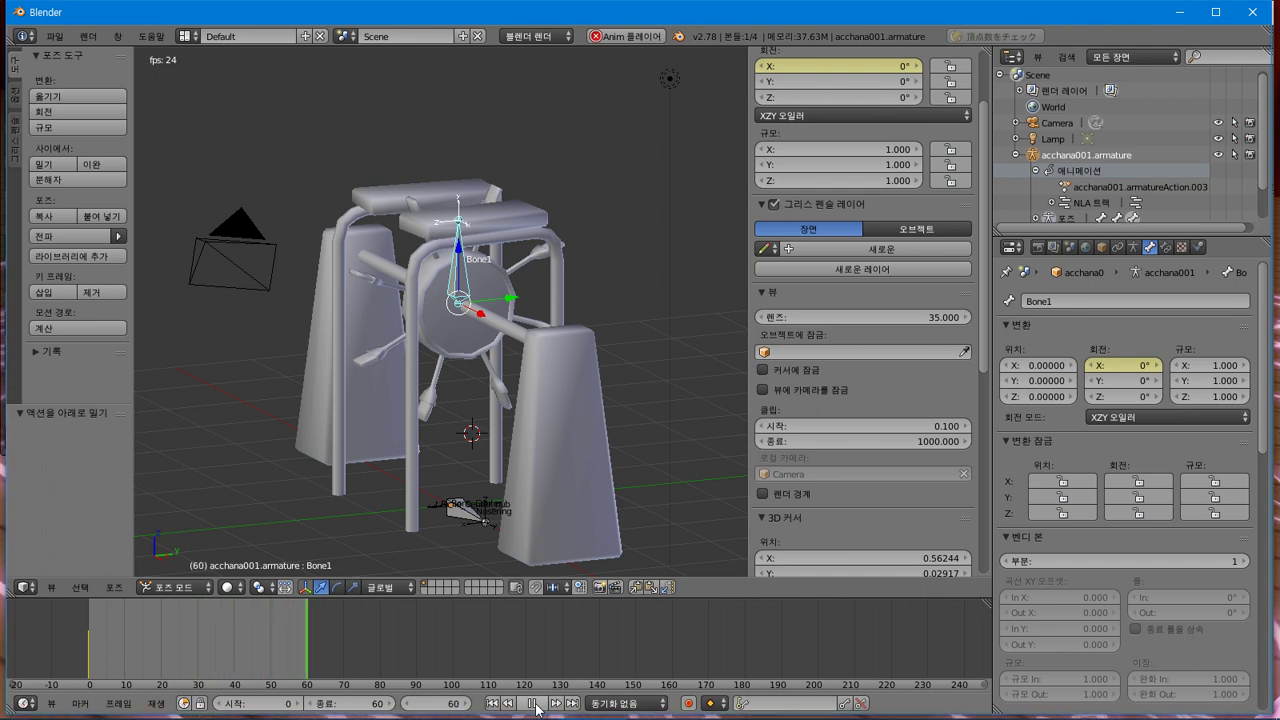
{"action": "left_click", "coordinate": [531, 704]}
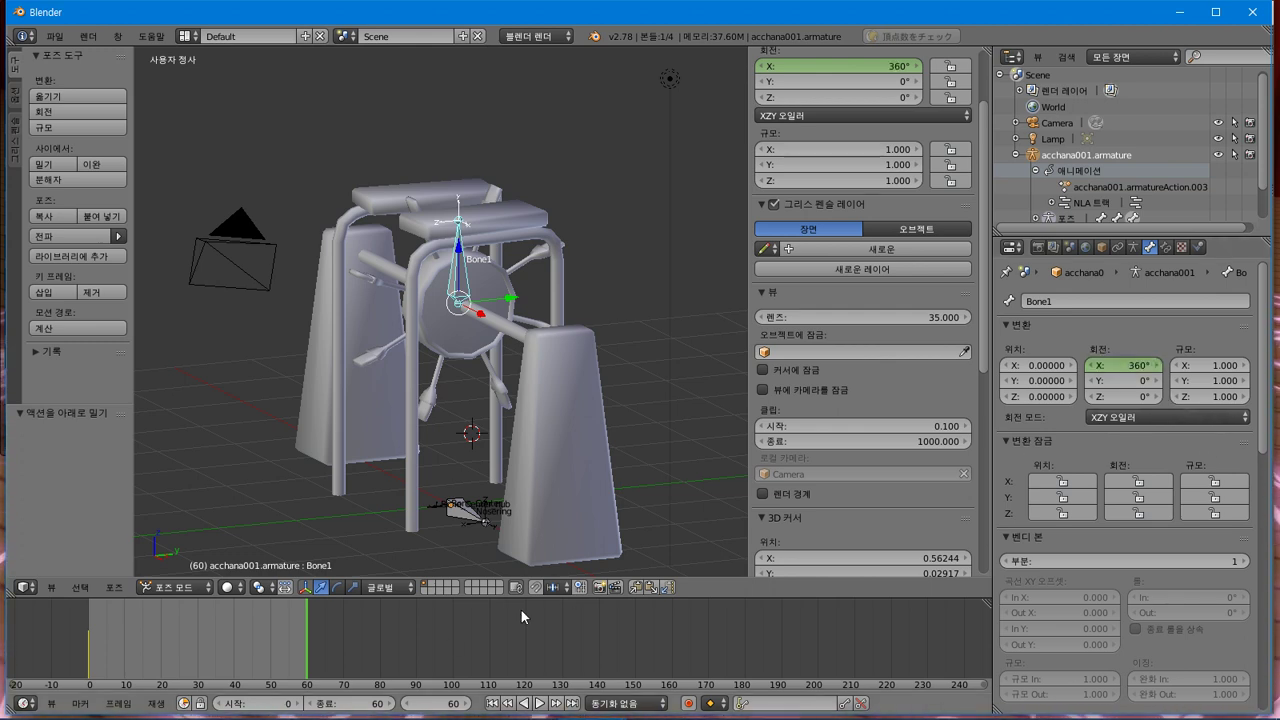
{"action": "right_click", "coordinate": [1149, 377]}
{"action": "left_click", "coordinate": [1149, 368]}
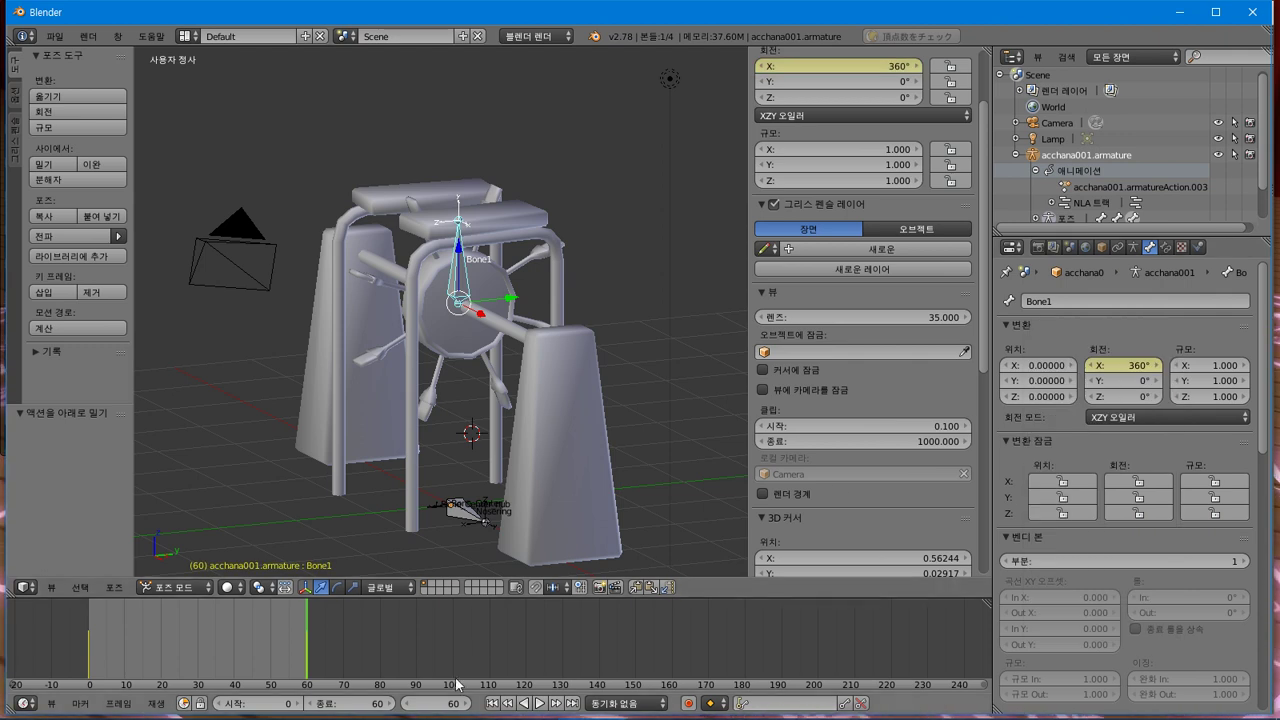
Play back the wheel rotation, inspect Bone1's X rotation curve in the Graph Editor, and undo the key selection change.
{"action": "left_click", "coordinate": [541, 706]}
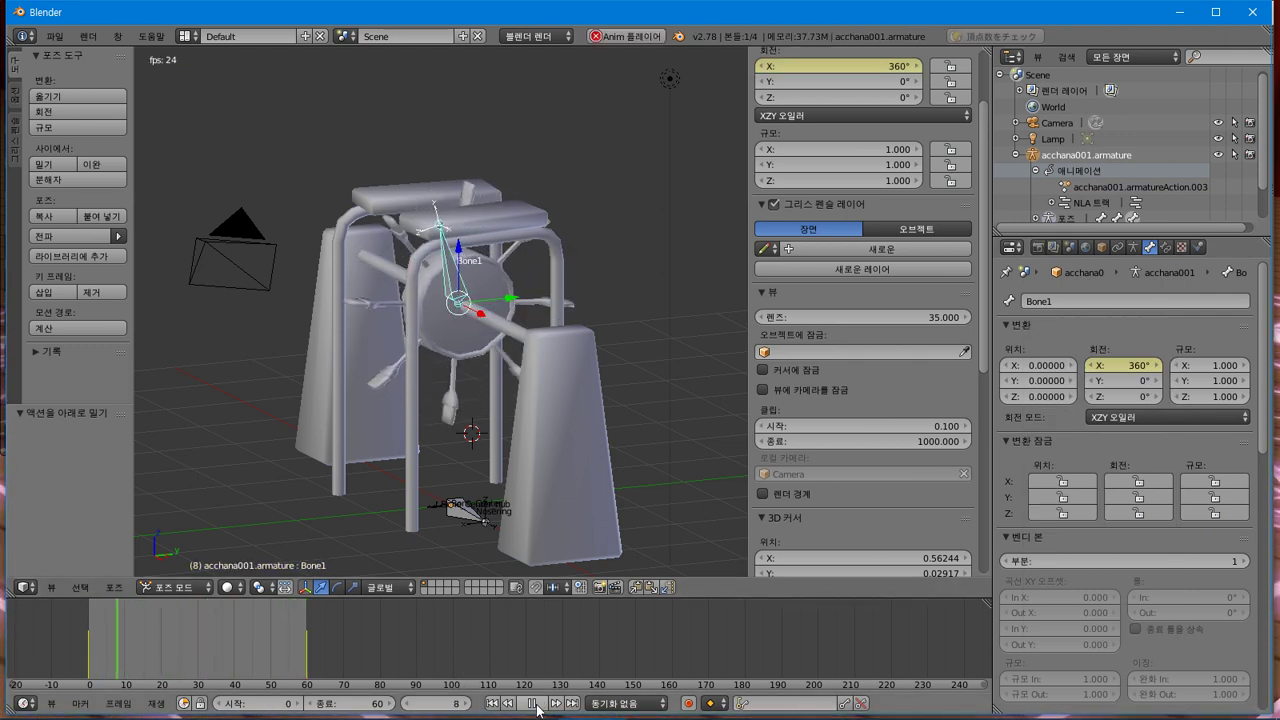
{"action": "left_click", "coordinate": [536, 704]}
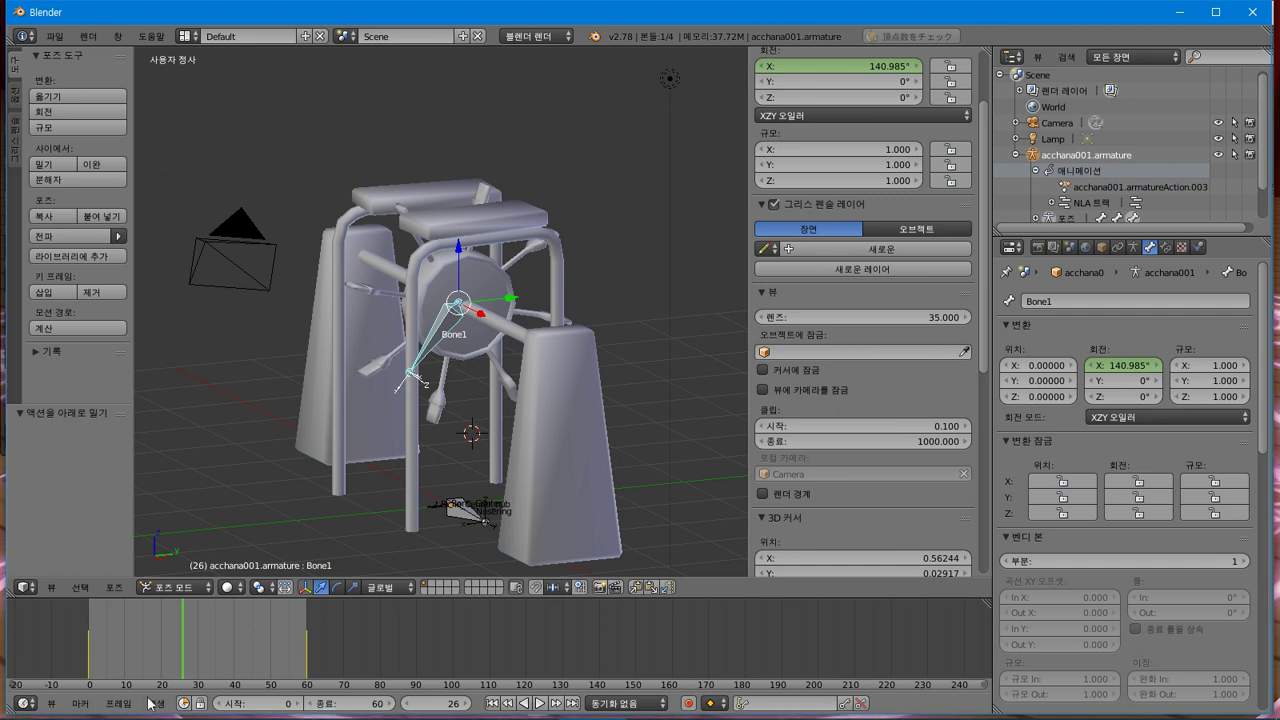
{"action": "left_click", "coordinate": [52, 703]}
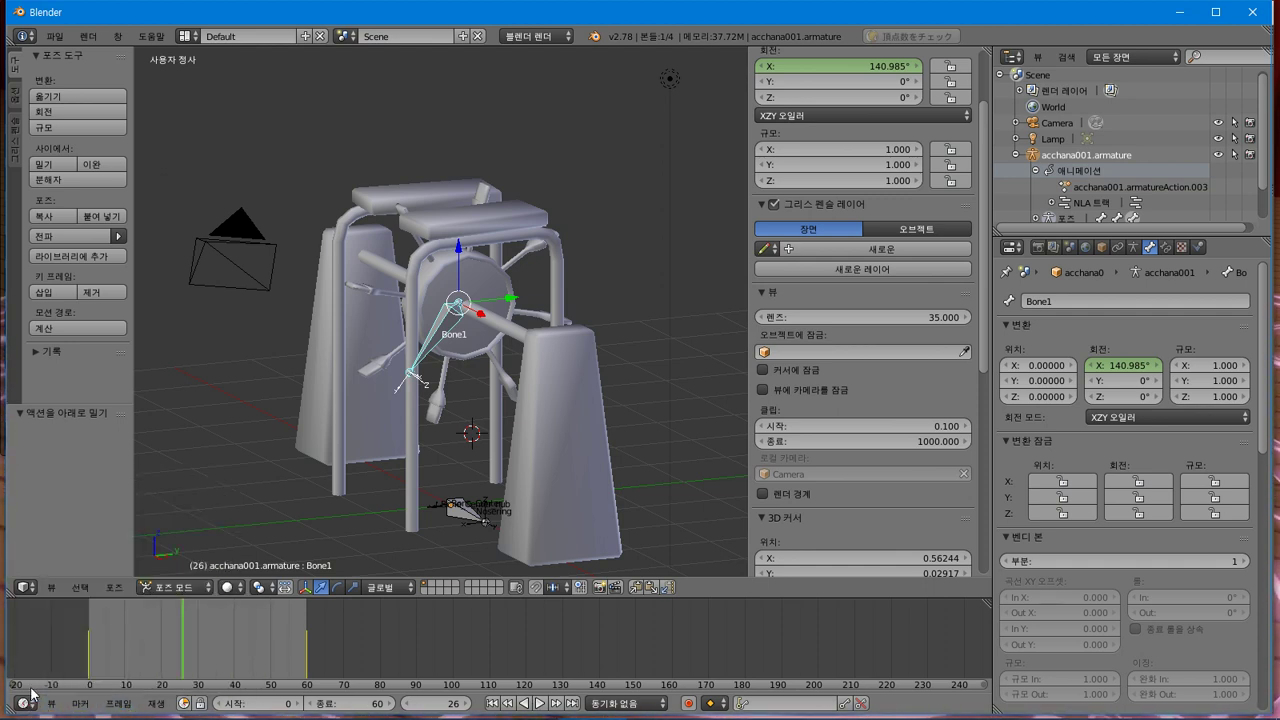
{"action": "left_click", "coordinate": [24, 703]}
{"action": "left_click", "coordinate": [55, 640]}
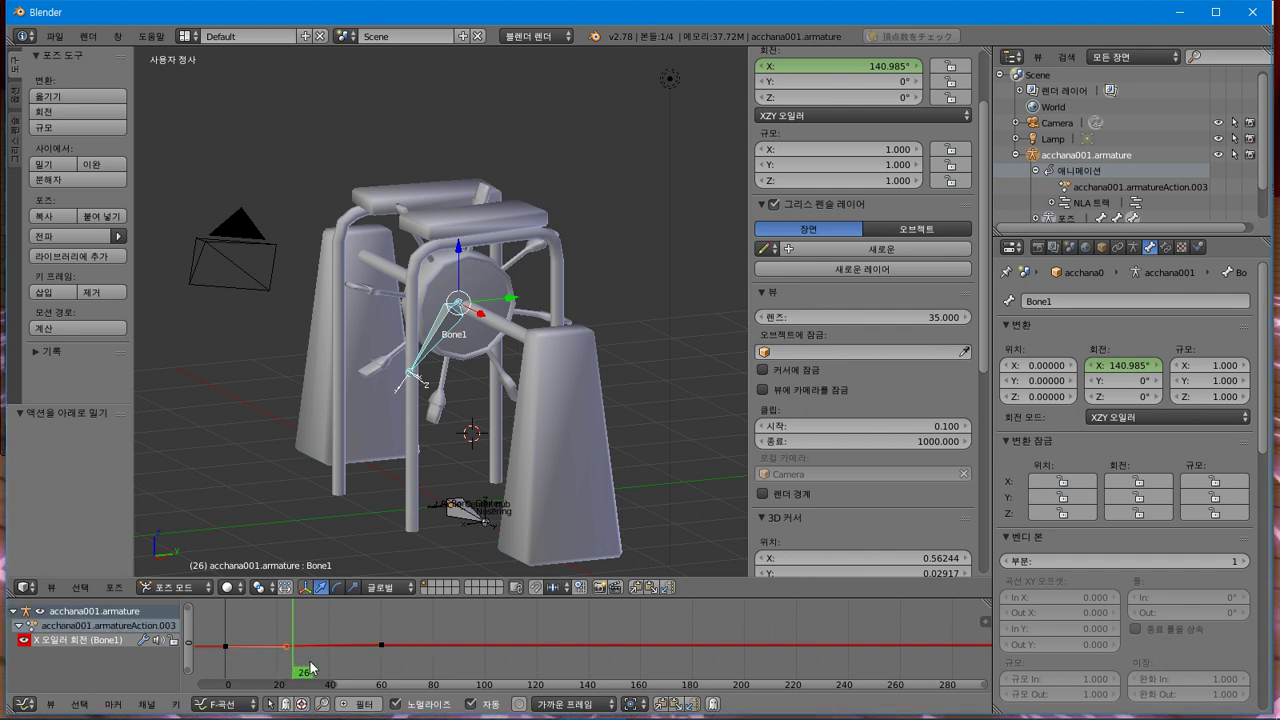
{"action": "key", "text": "ctrl+z"}
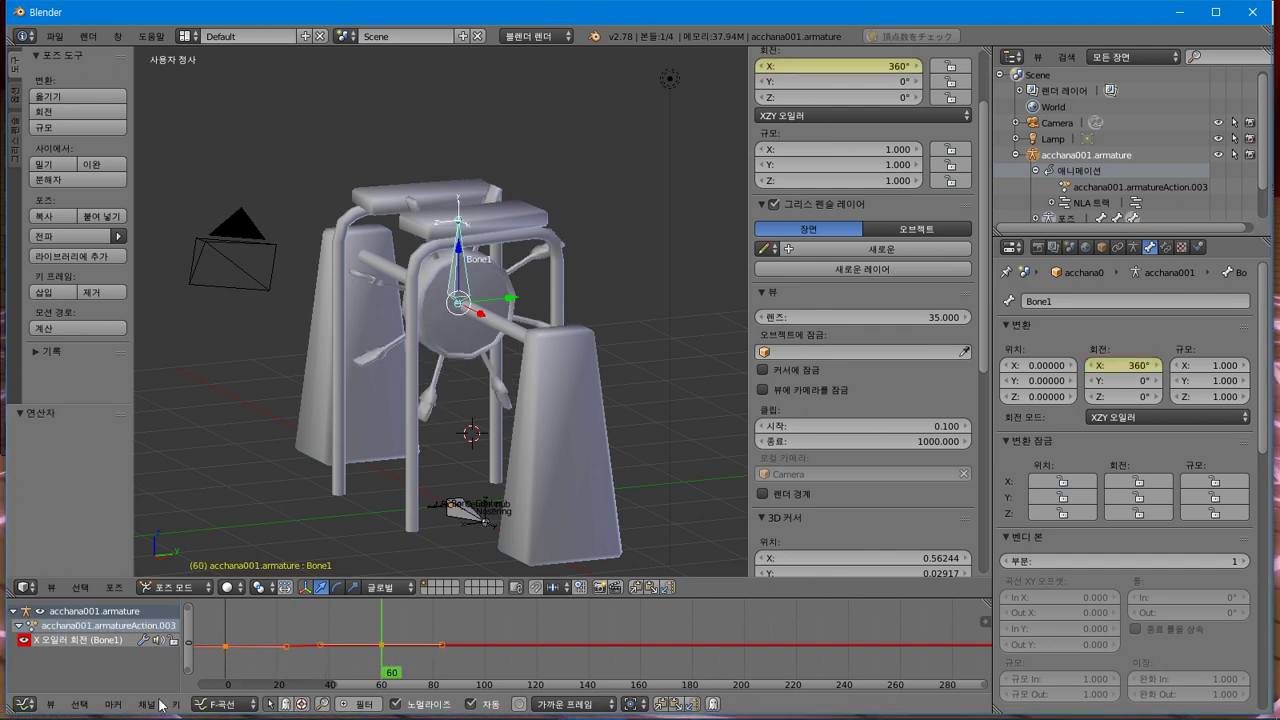
Return to the Timeline and replay the animation to check how the wheel's rotation speed varies.
{"action": "left_click", "coordinate": [26, 704]}
{"action": "left_click", "coordinate": [52, 685]}
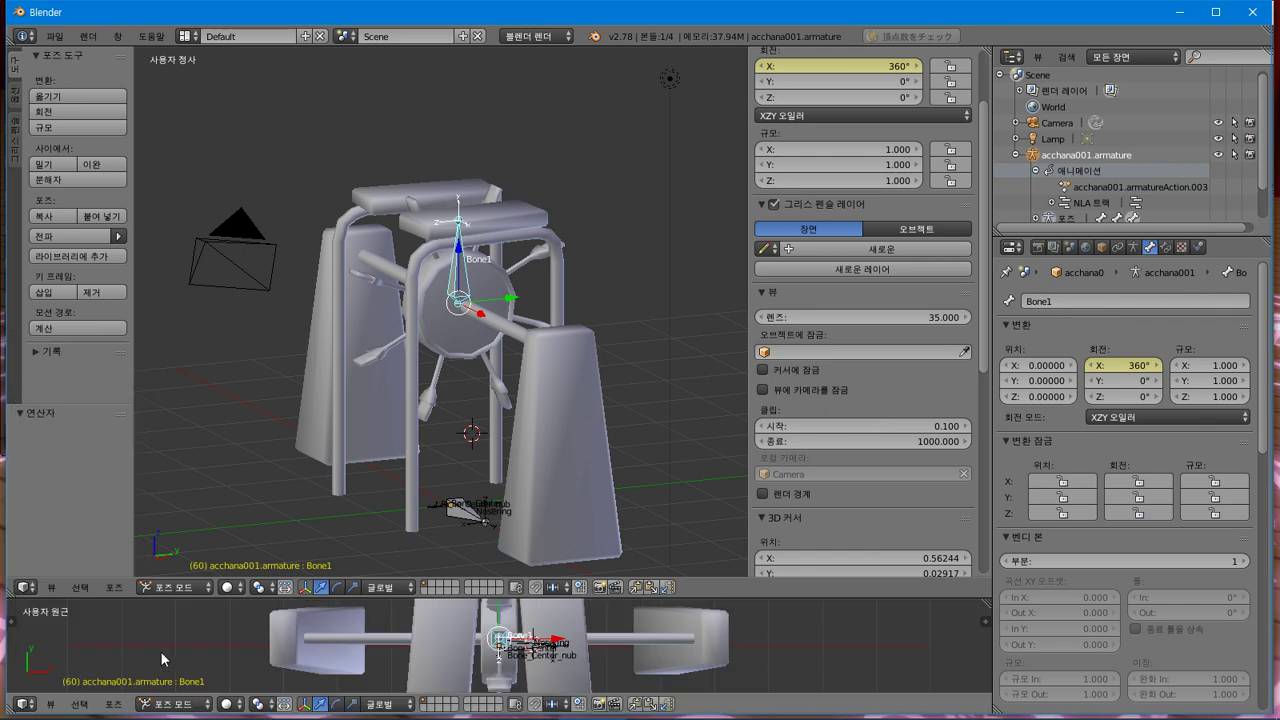
{"action": "left_click", "coordinate": [26, 704]}
{"action": "left_click", "coordinate": [53, 660]}
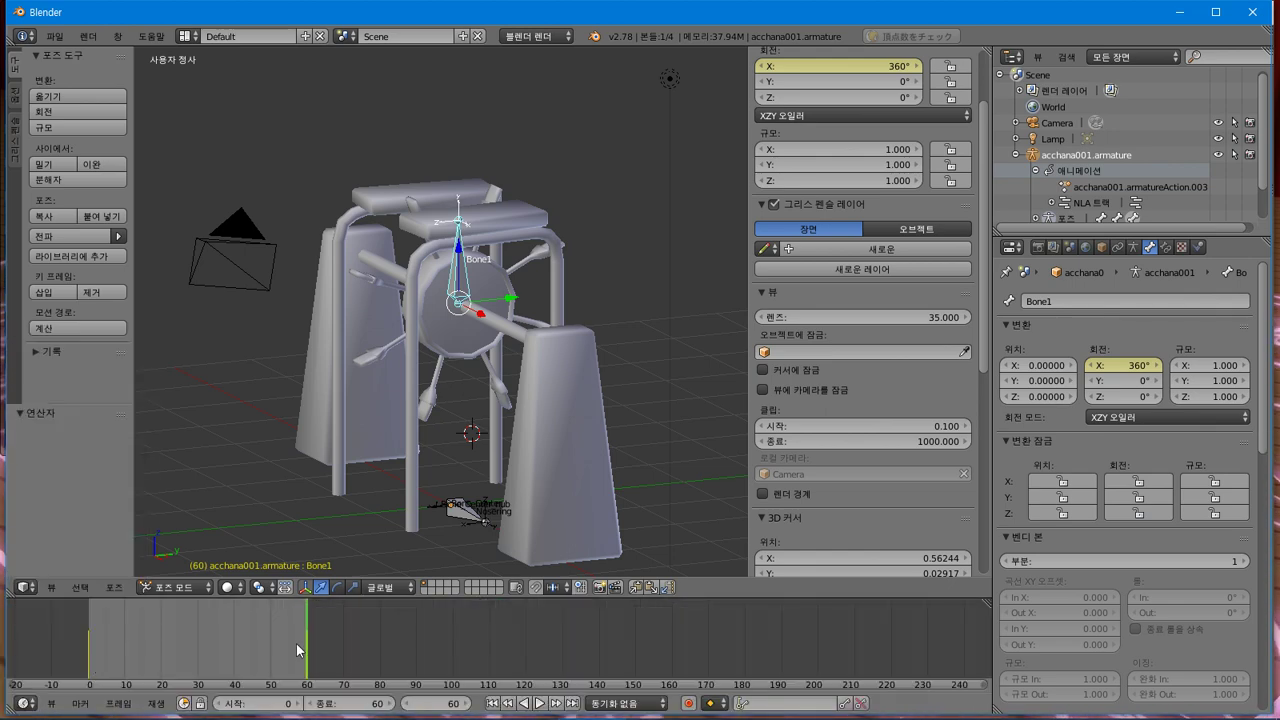
{"action": "key", "text": "space"}
{"action": "left_click", "coordinate": [378, 655]}
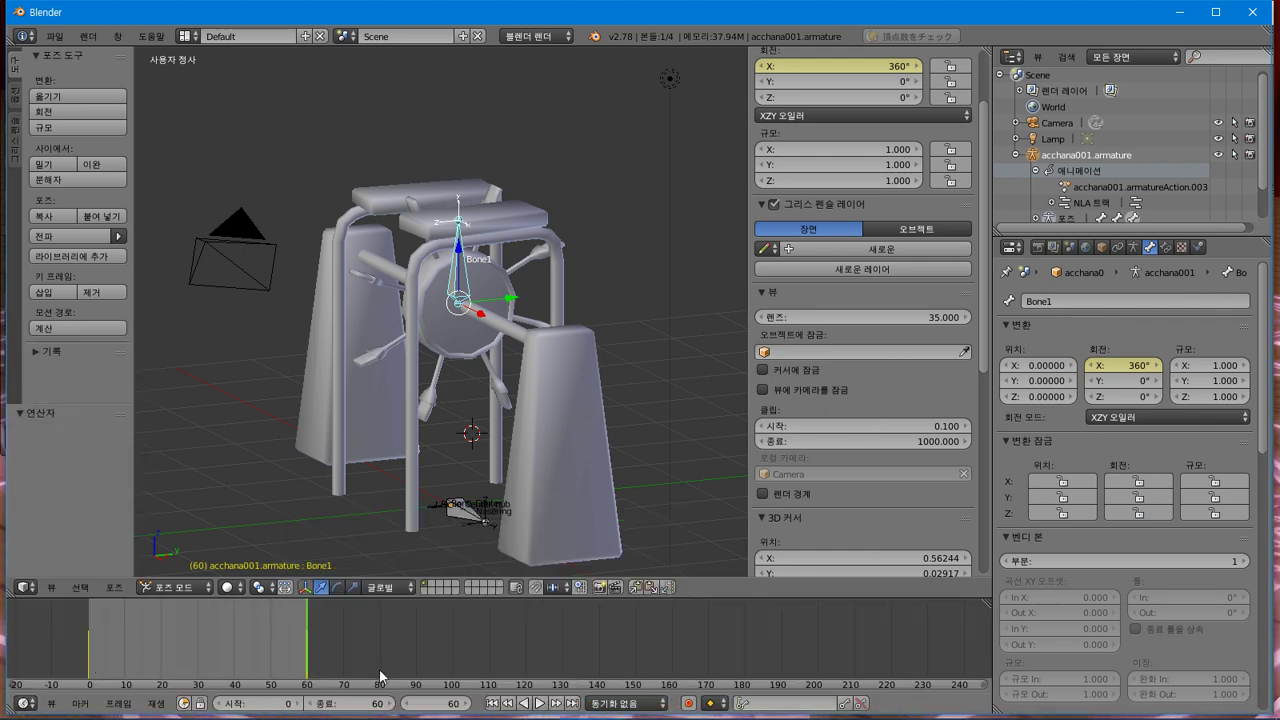
{"action": "left_click", "coordinate": [540, 704]}
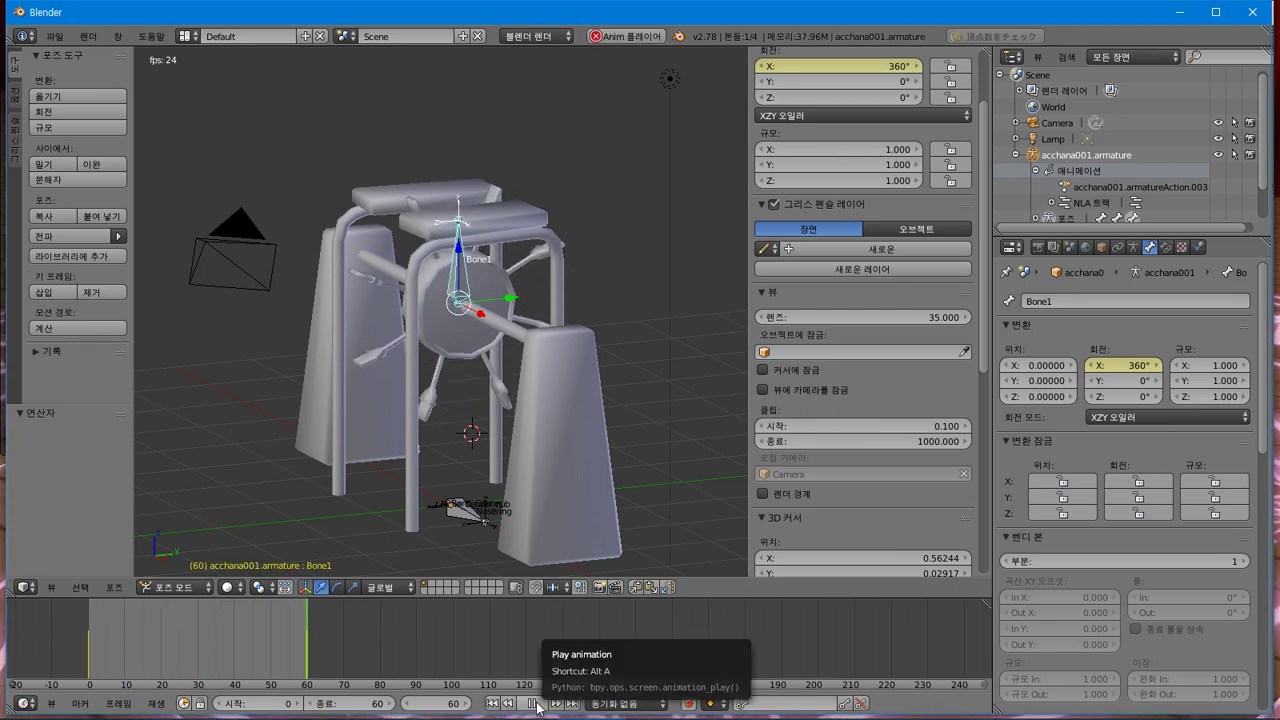
{"action": "left_click", "coordinate": [540, 704]}
Set the interpolation mode of Bone1's X rotation keyframes to Linear in the Graph Editor.
{"action": "left_click", "coordinate": [24, 712]}
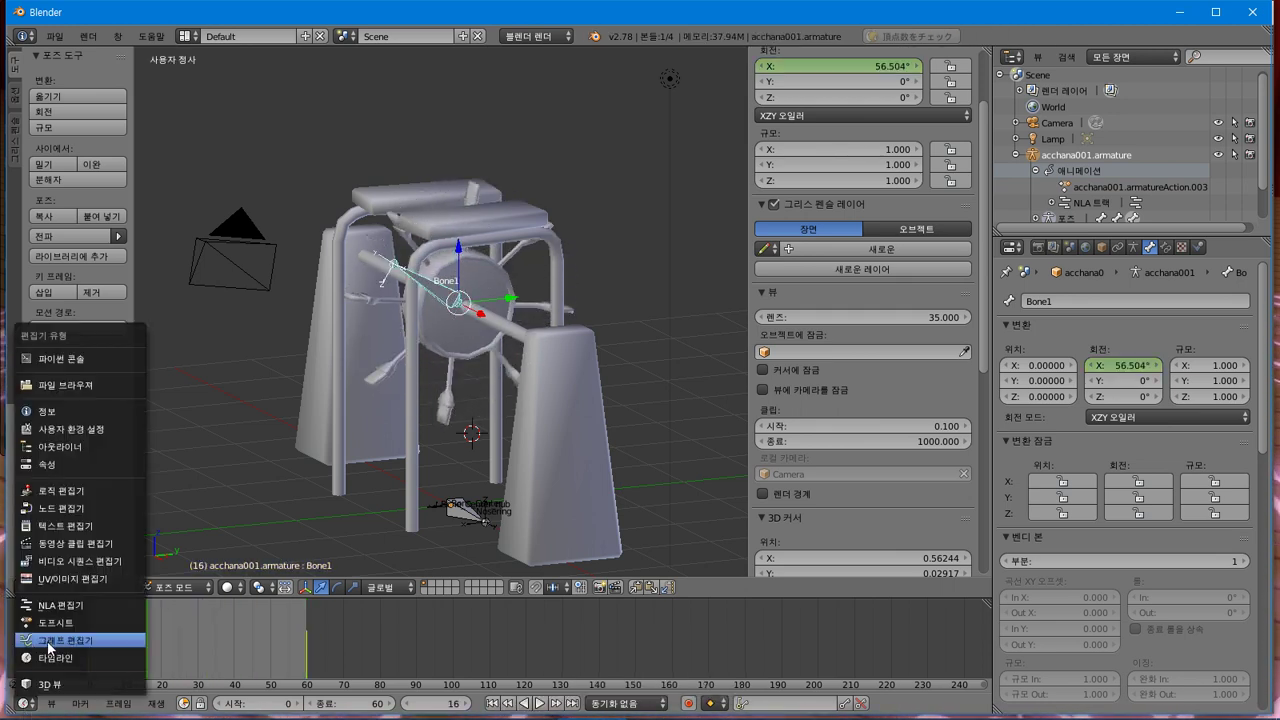
{"action": "left_click", "coordinate": [152, 643]}
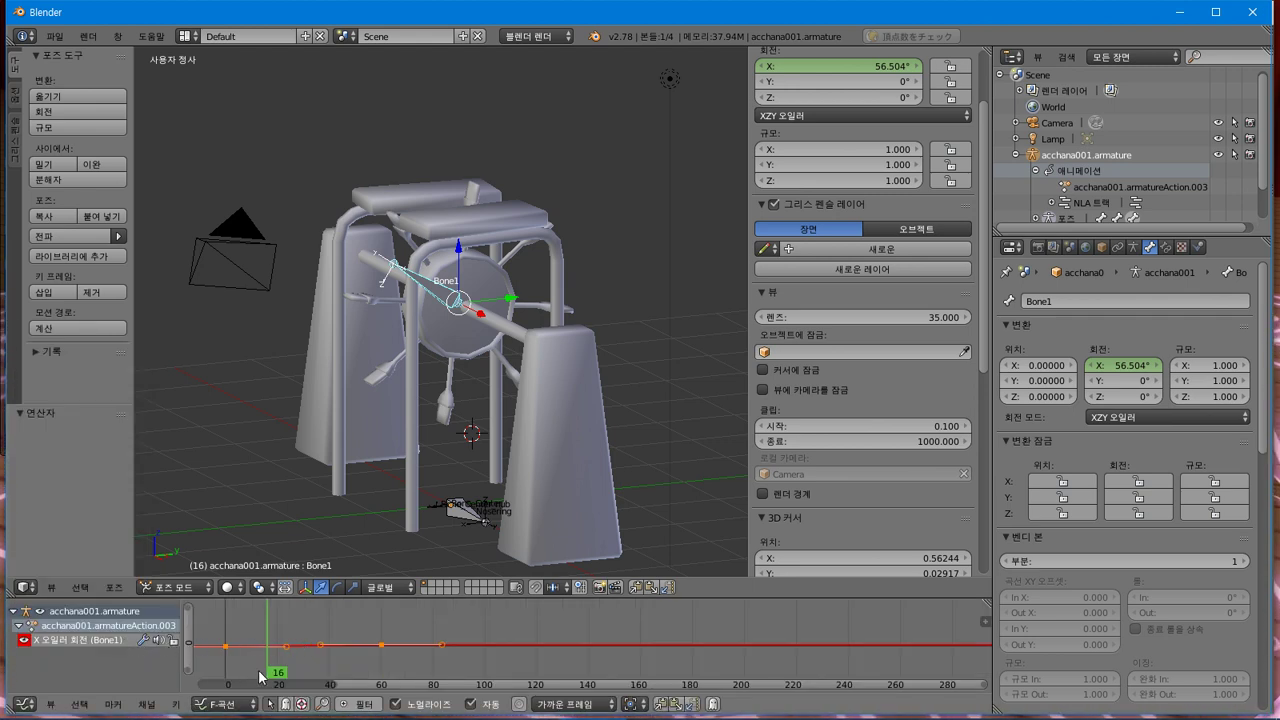
{"action": "left_click", "coordinate": [176, 704]}
{"action": "mouse_move", "coordinate": [302, 505]}
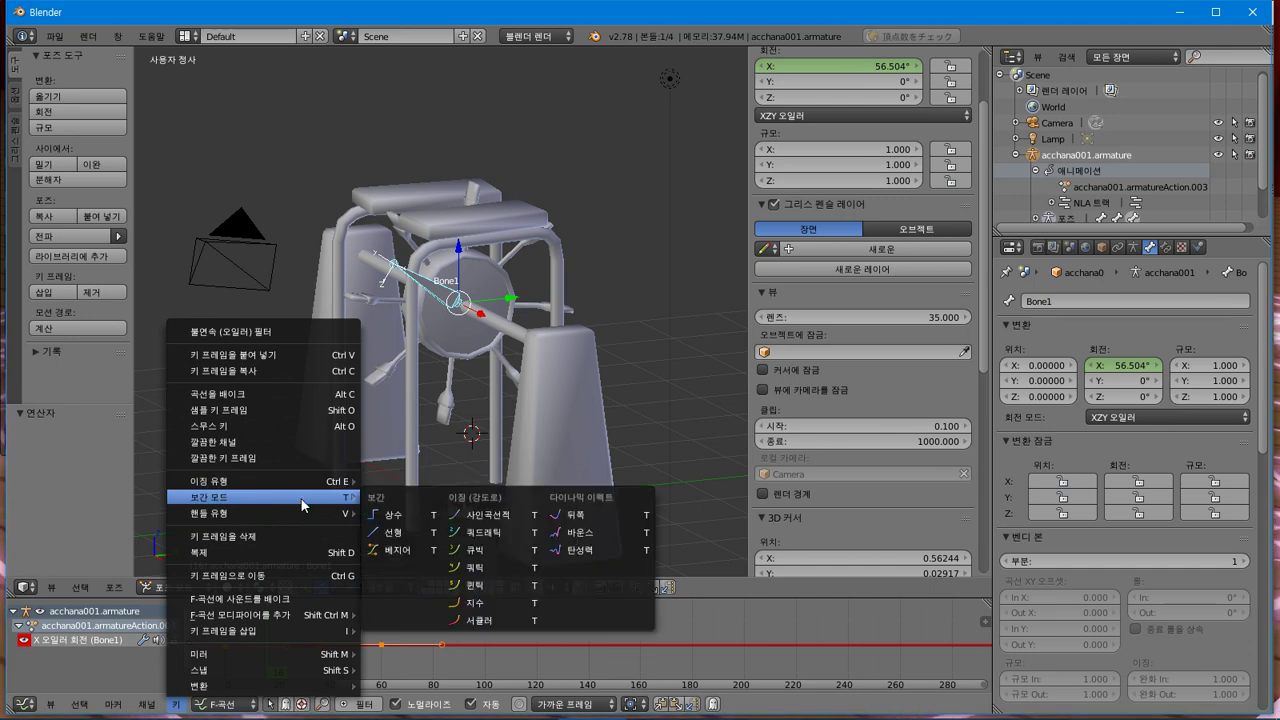
{"action": "left_click", "coordinate": [406, 533]}
Switch back to the Timeline and play the linear rotation to check it.
{"action": "left_click", "coordinate": [24, 705]}
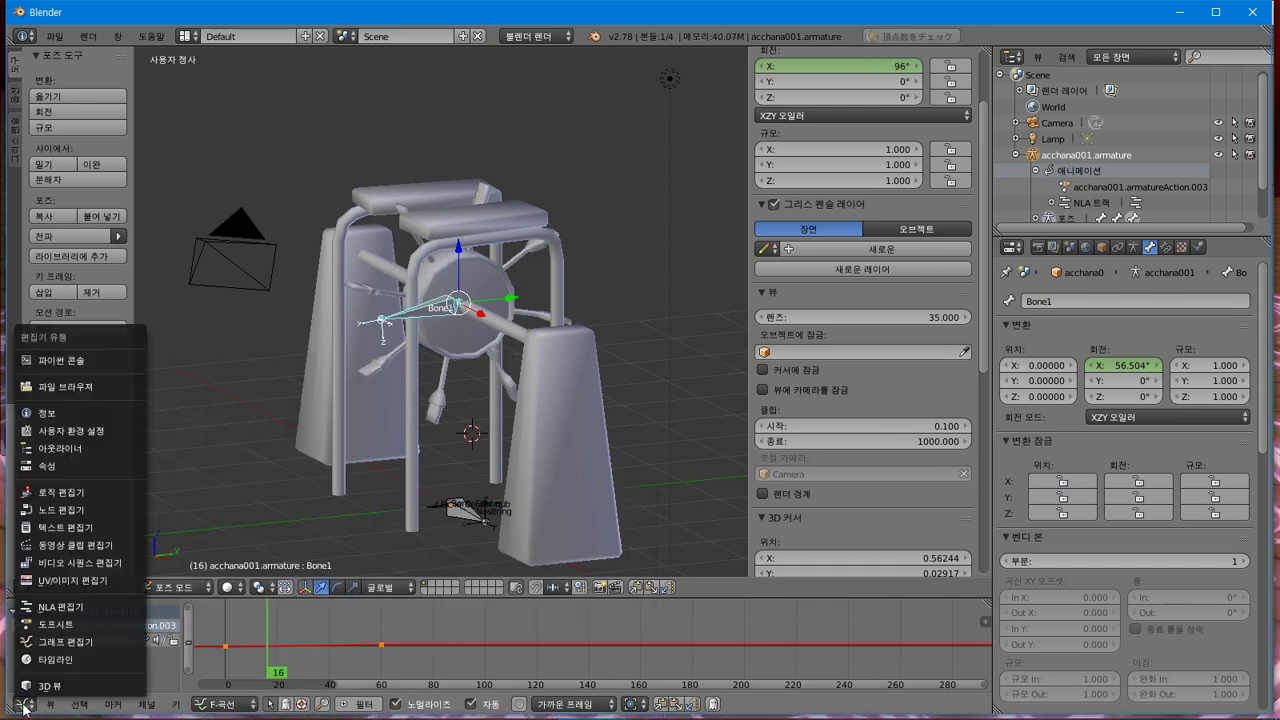
{"action": "left_click", "coordinate": [42, 660]}
{"action": "key", "text": "alt+a"}
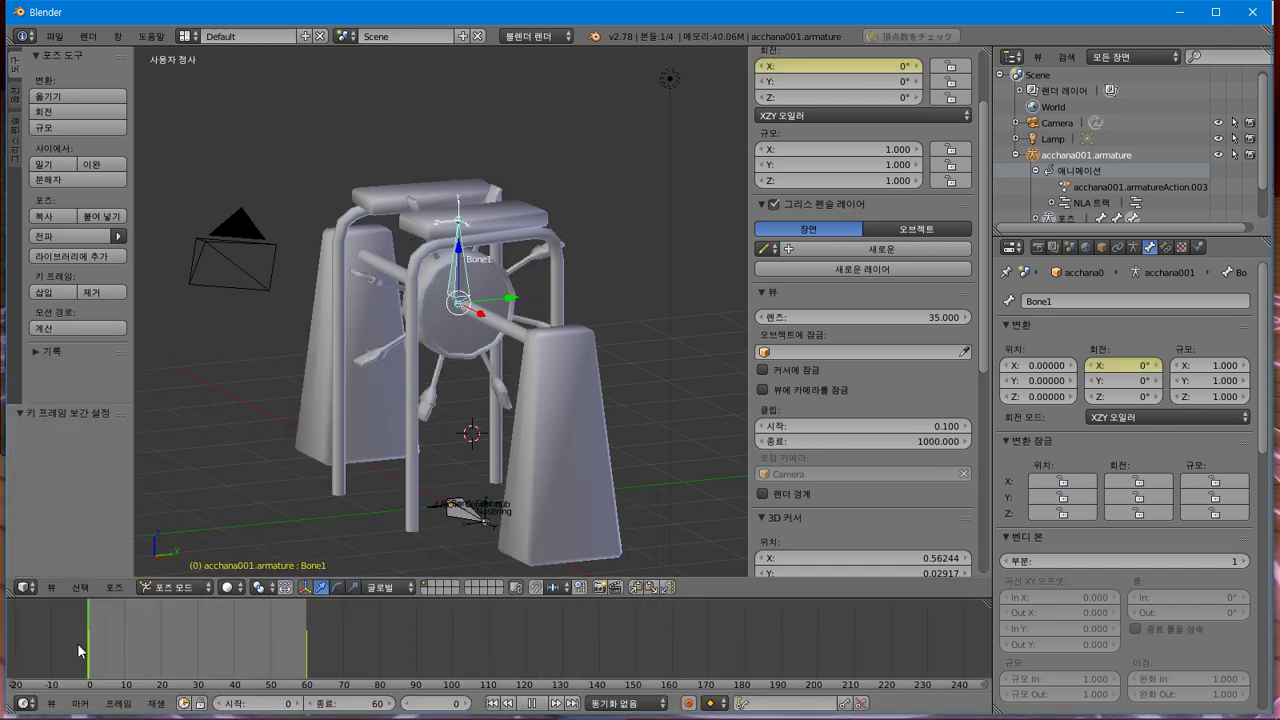
{"action": "left_click", "coordinate": [541, 704]}
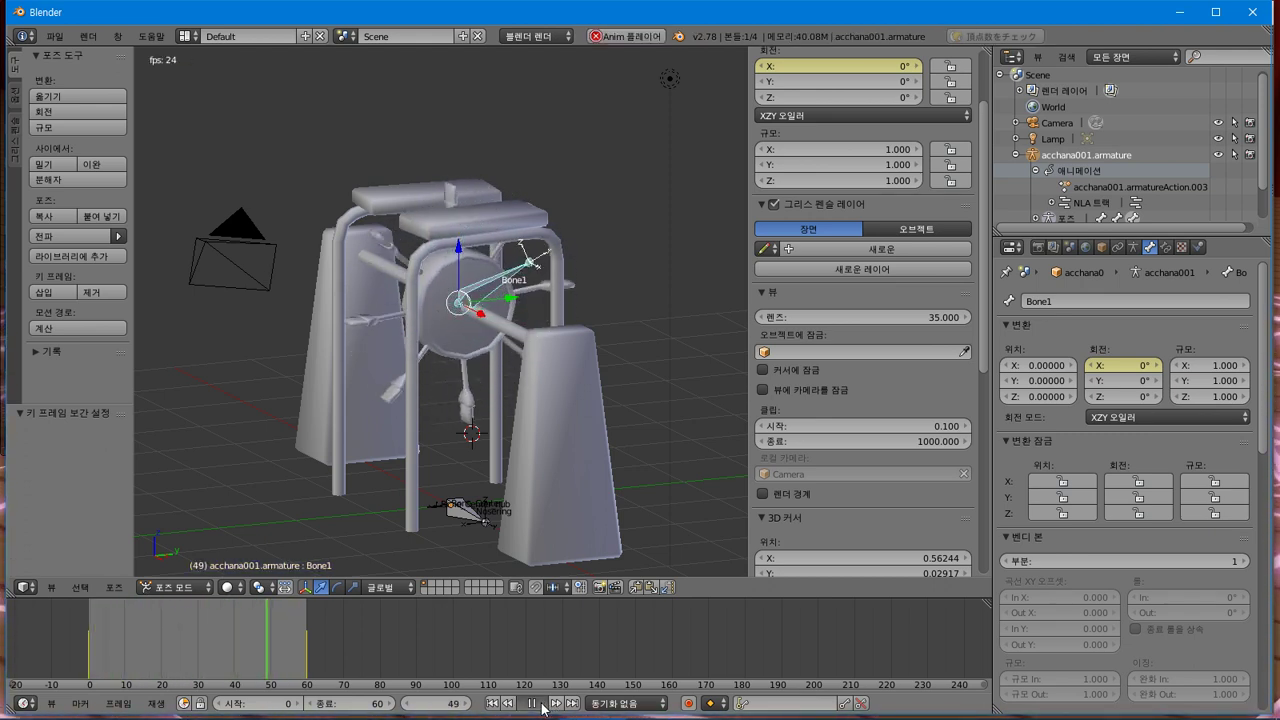
{"action": "left_click", "coordinate": [538, 704]}
Export the animation as a CM3D2 motion over bba37prop002_accsenaka.anm in the model folder.
{"action": "left_click", "coordinate": [54, 36]}
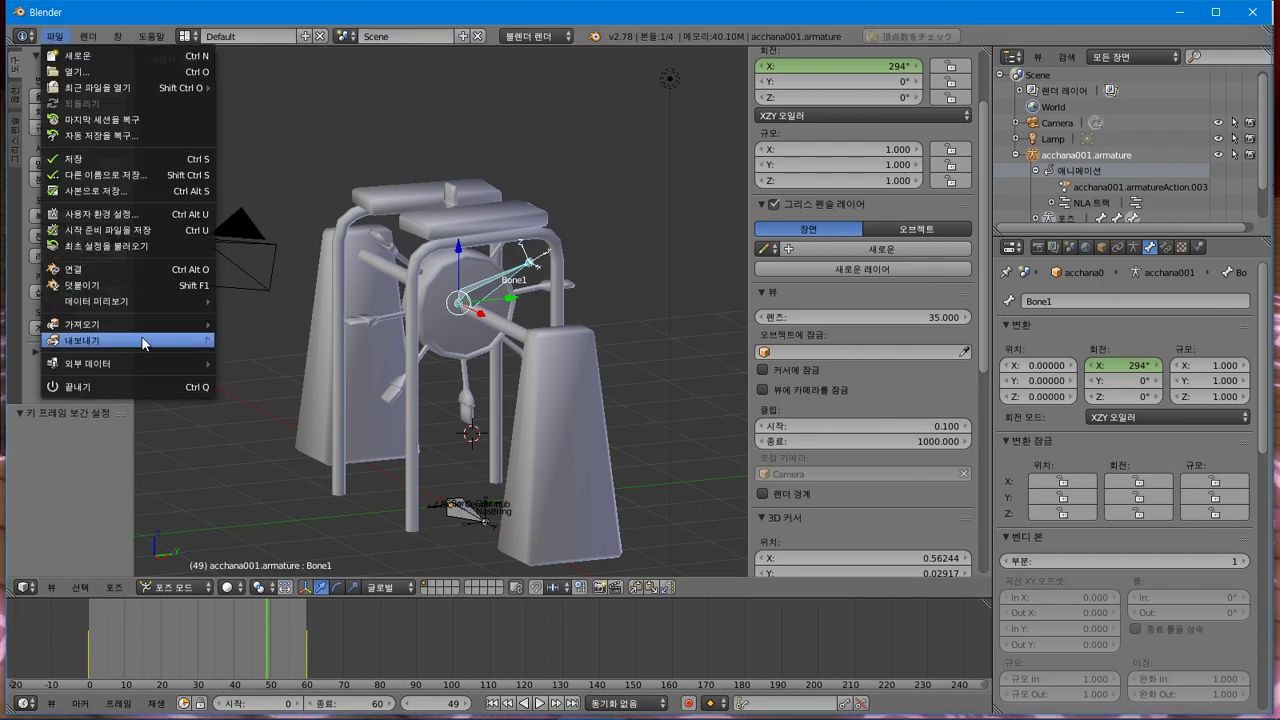
{"action": "mouse_move", "coordinate": [143, 344]}
{"action": "left_click", "coordinate": [355, 500]}
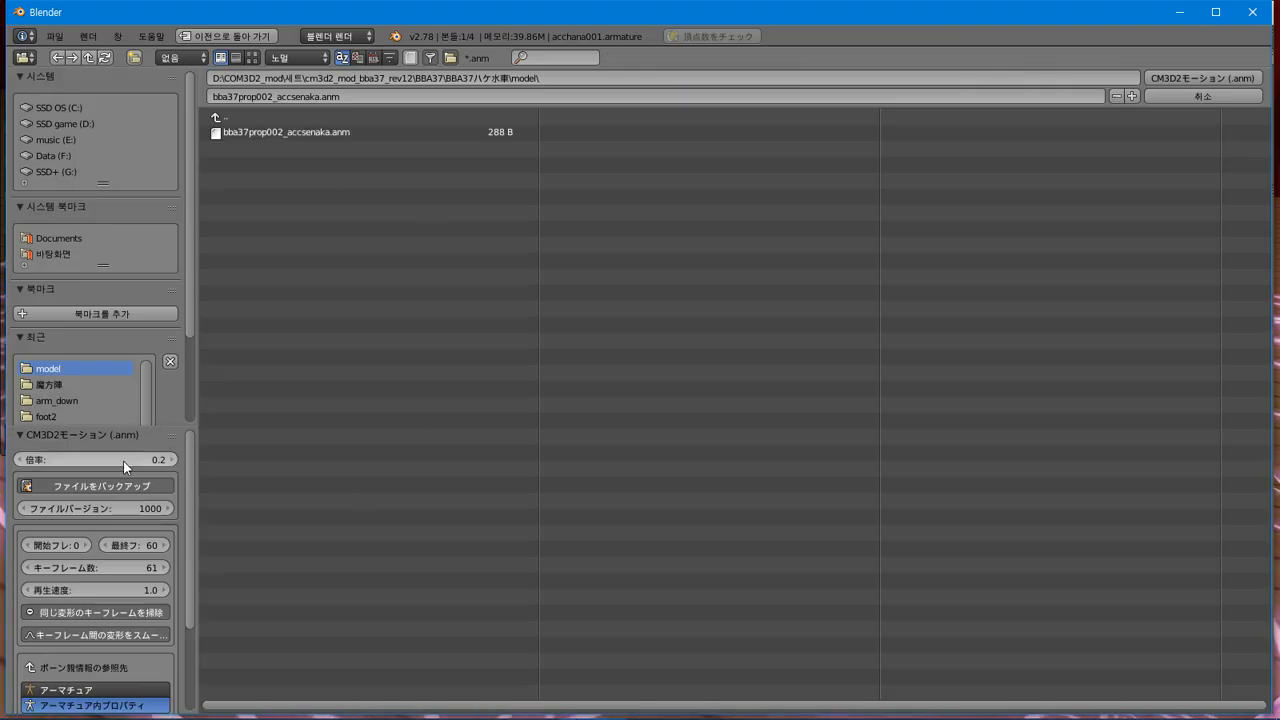
{"action": "left_click", "coordinate": [78, 384]}
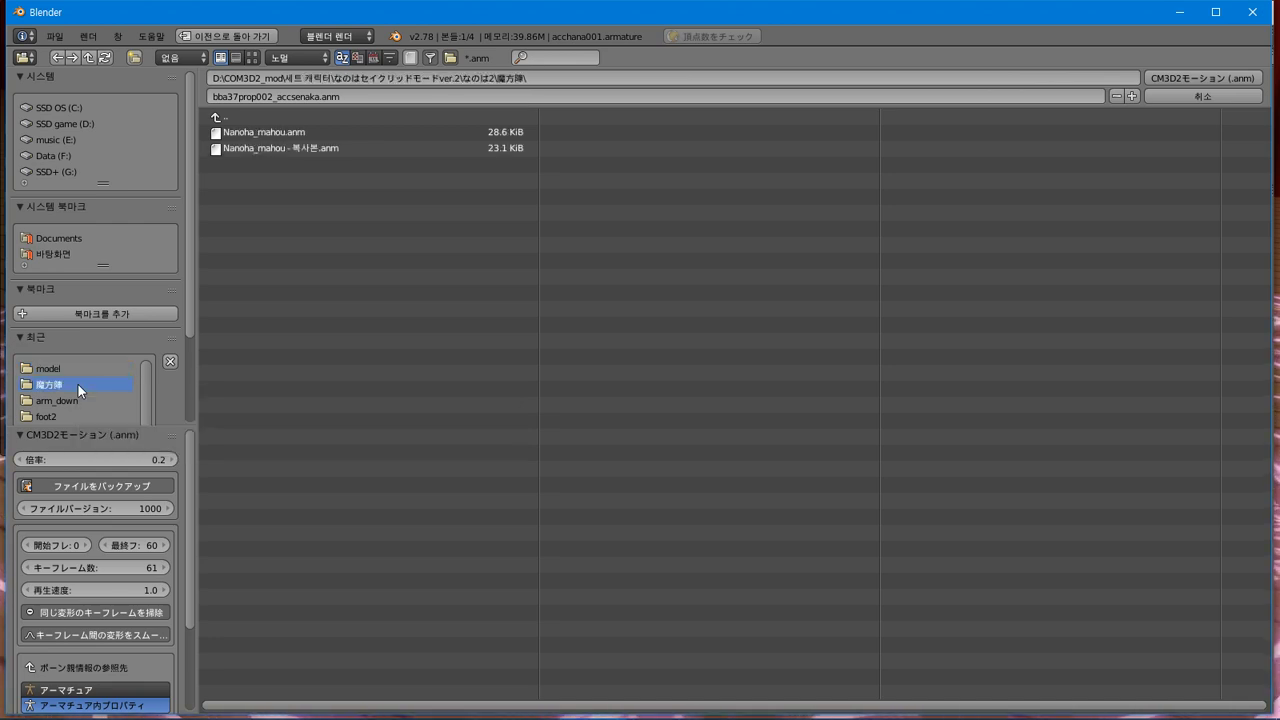
{"action": "left_click", "coordinate": [88, 368]}
{"action": "left_click", "coordinate": [306, 131]}
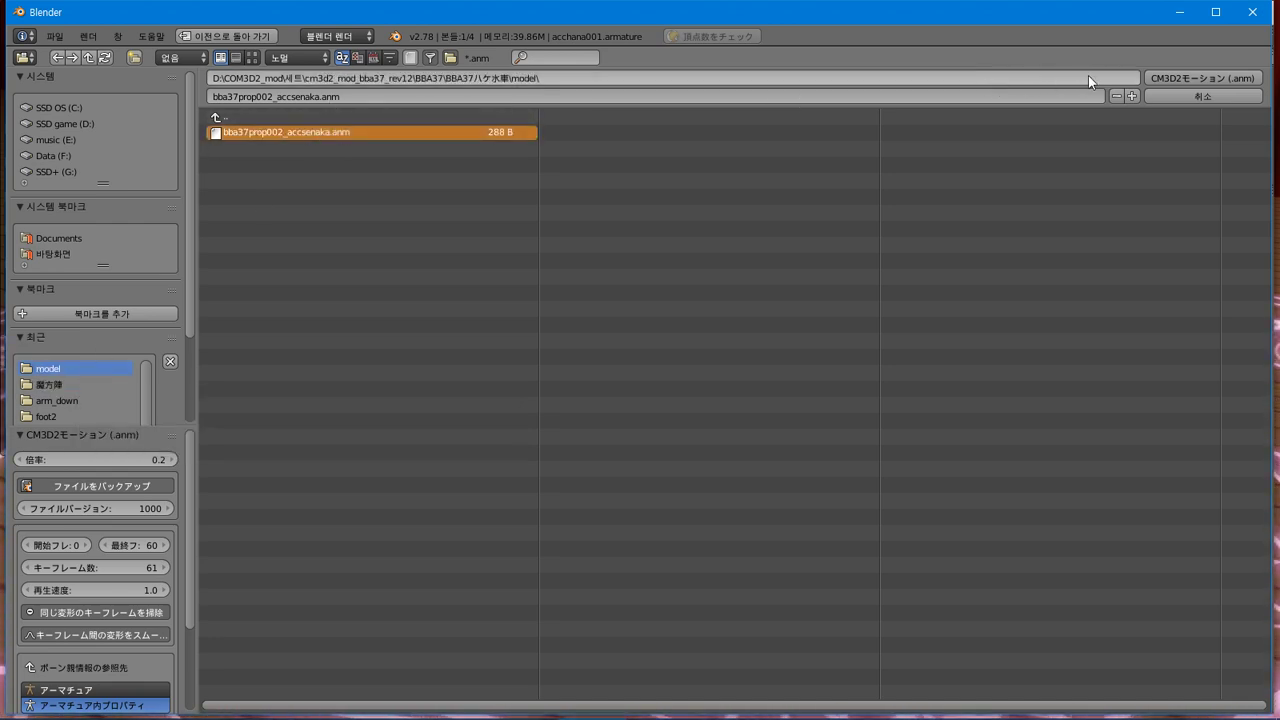
{"action": "left_click", "coordinate": [1177, 77]}
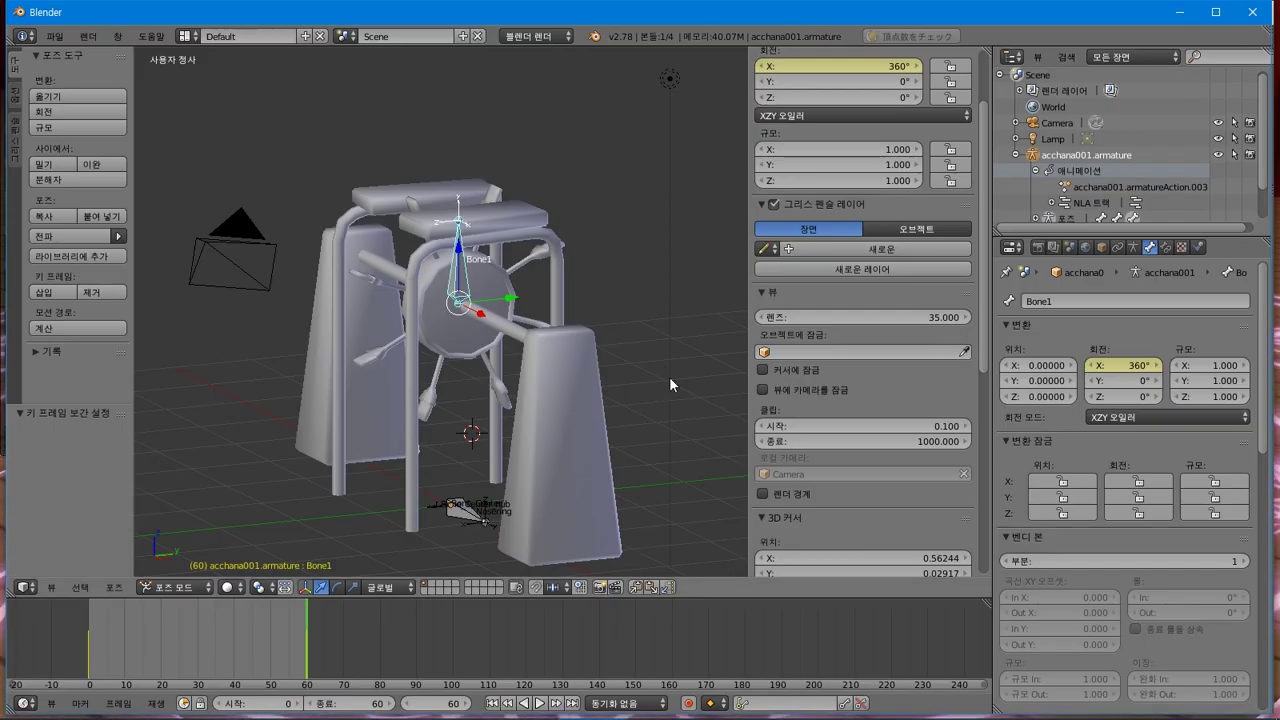
Bring up the two CM3D2 menu editor windows side by side and locate the model entry in bba37prop002_accsenaka_i_.menu.
{"action": "key", "text": "alt+Tab"}
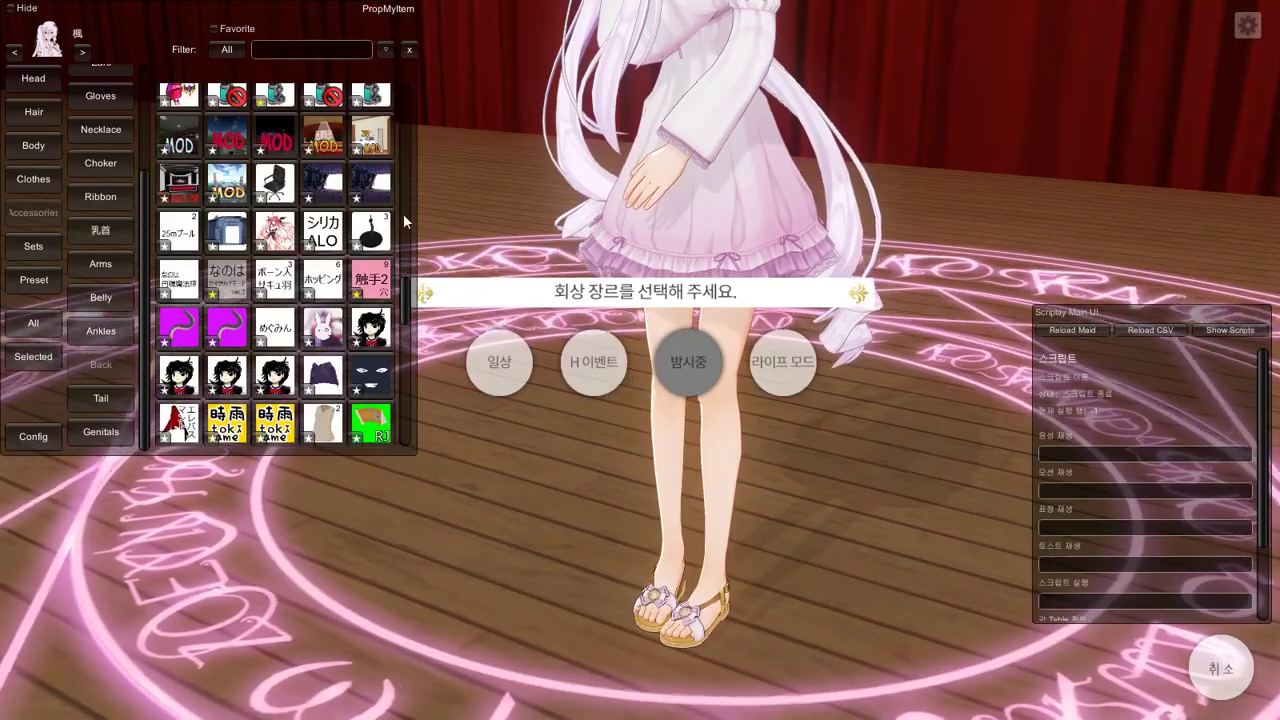
{"action": "key", "text": "super"}
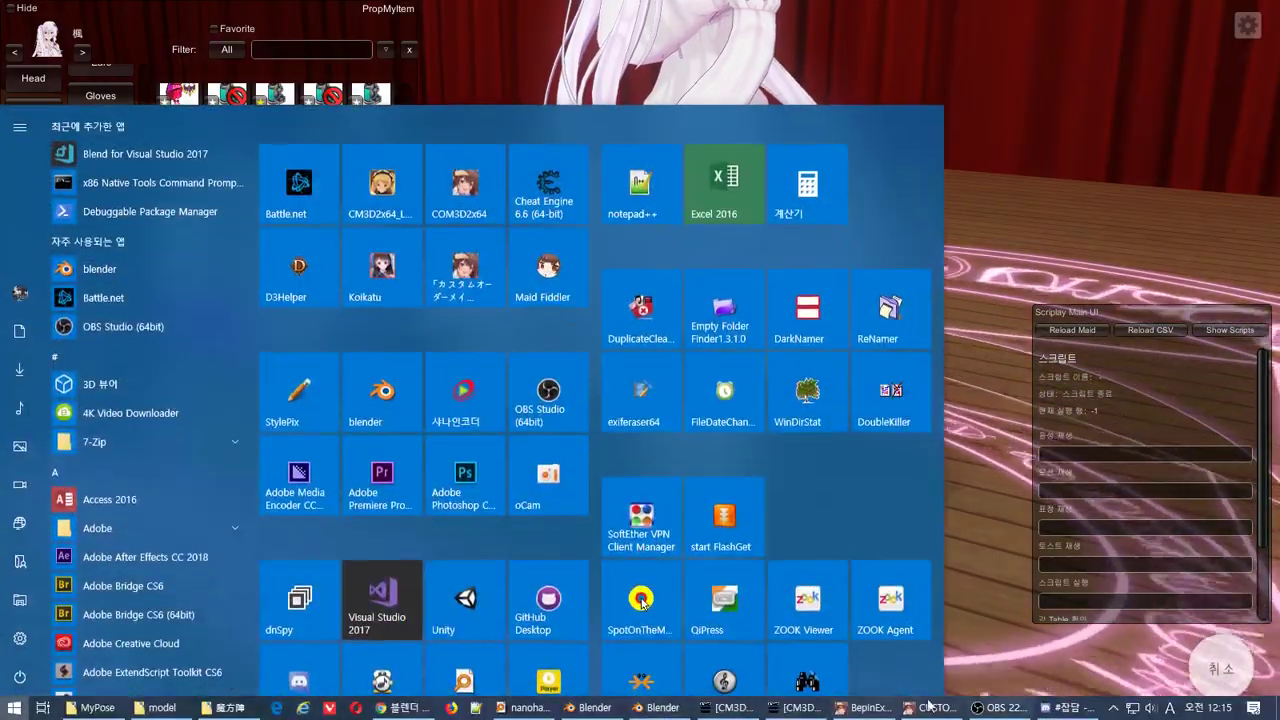
{"action": "key", "text": "super"}
{"action": "key", "text": "super"}
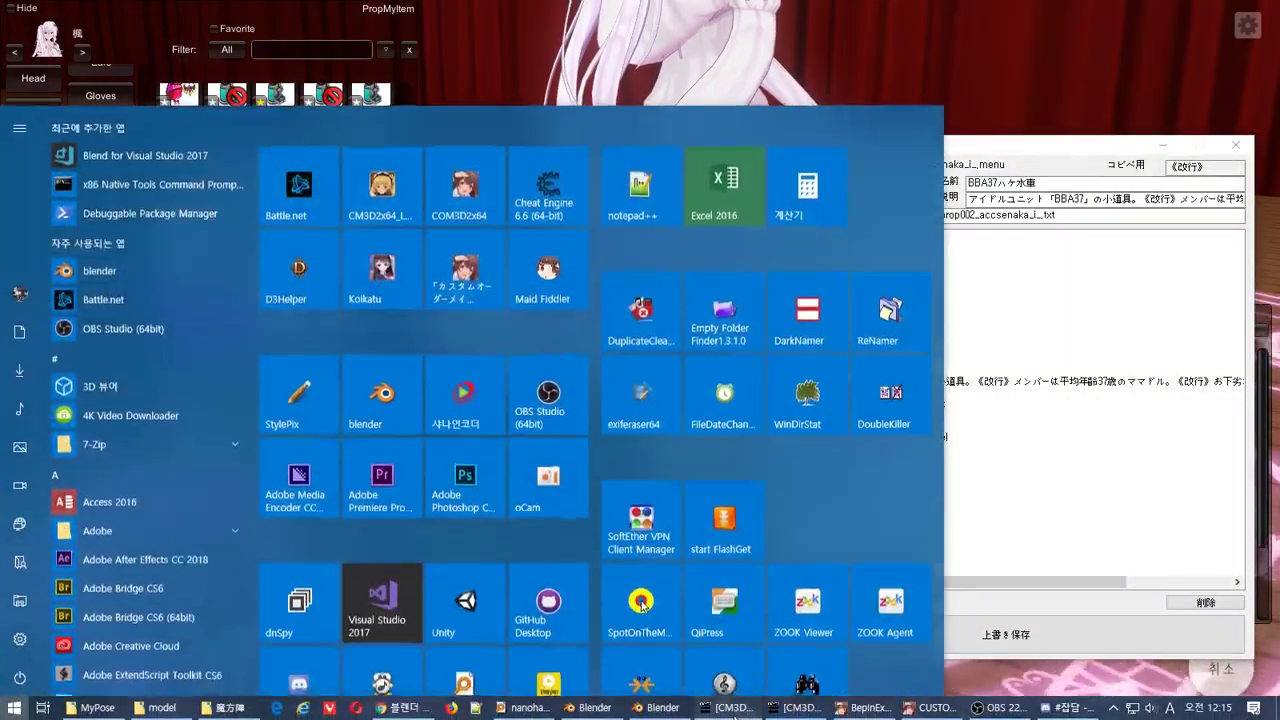
{"action": "key", "text": "super"}
{"action": "left_click", "coordinate": [836, 526]}
{"action": "left_click_drag", "start_coordinate": [870, 144], "coordinate": [765, 123]}
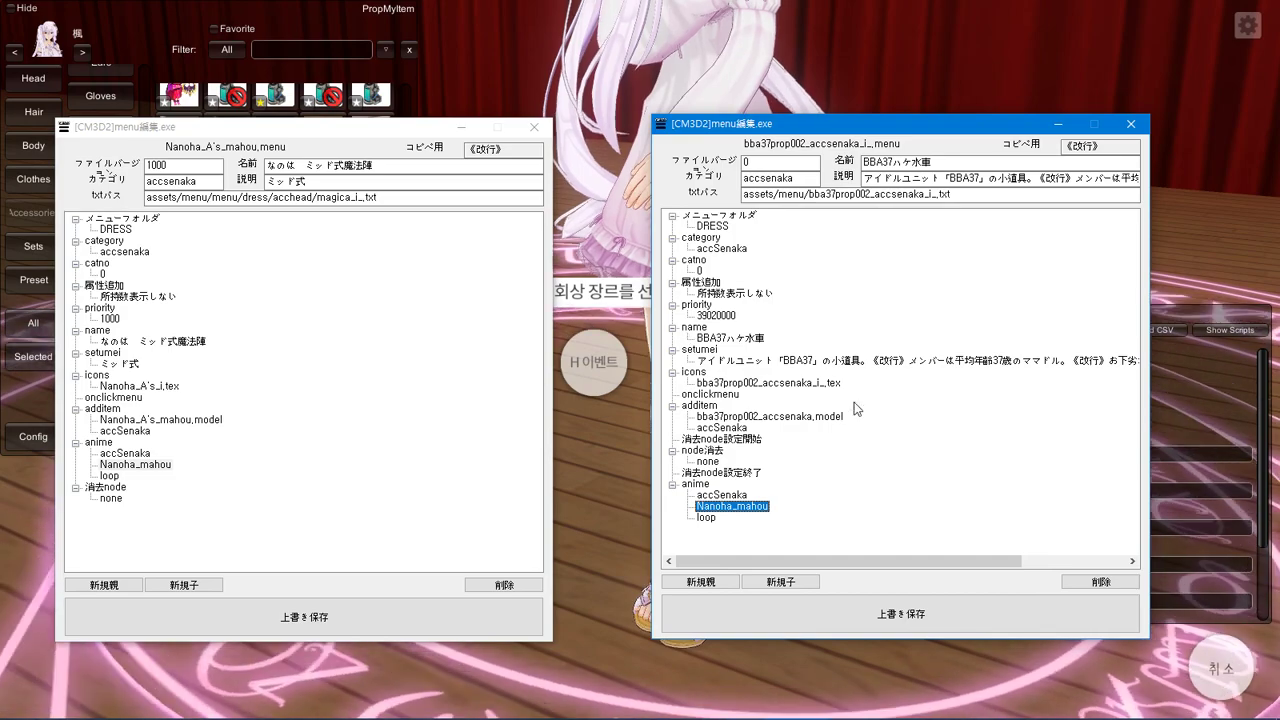
{"action": "left_click", "coordinate": [800, 416]}
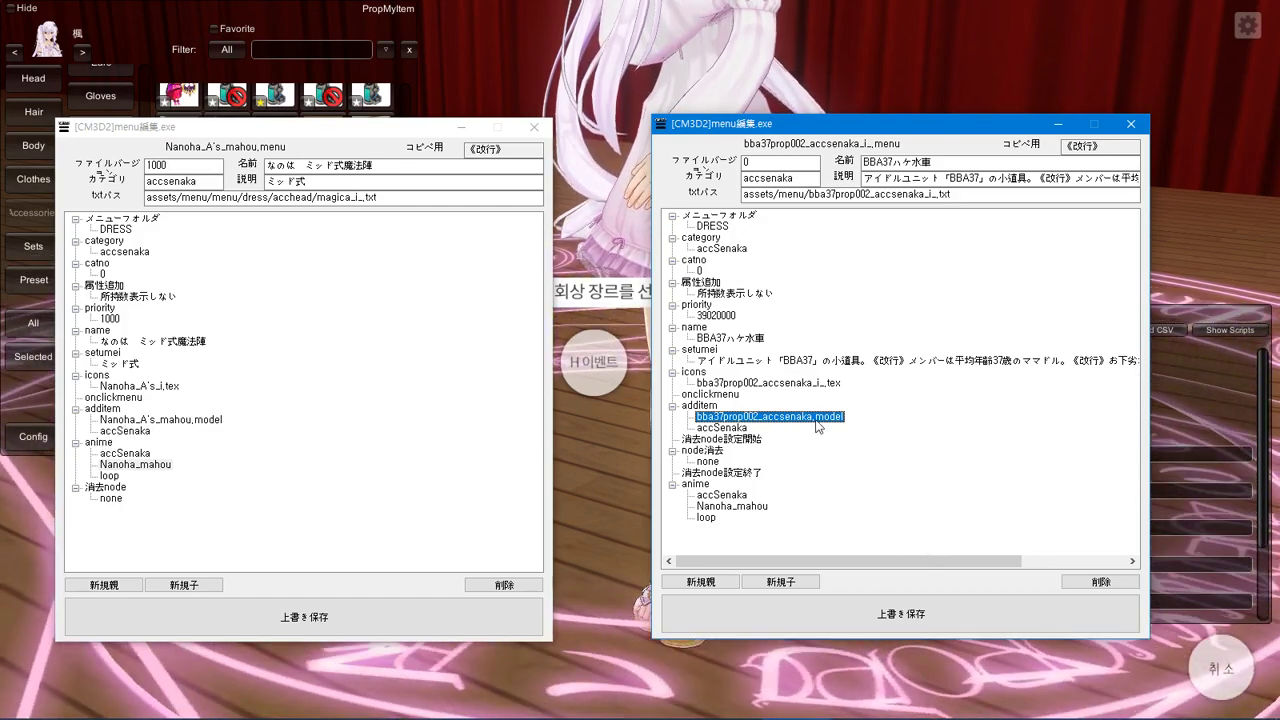
{"action": "left_click", "coordinate": [812, 417]}
Copy the base name of bba37prop002_accsenaka.anm from the model folder and return to the water wheel's menu editor.
{"action": "left_click", "coordinate": [162, 707]}
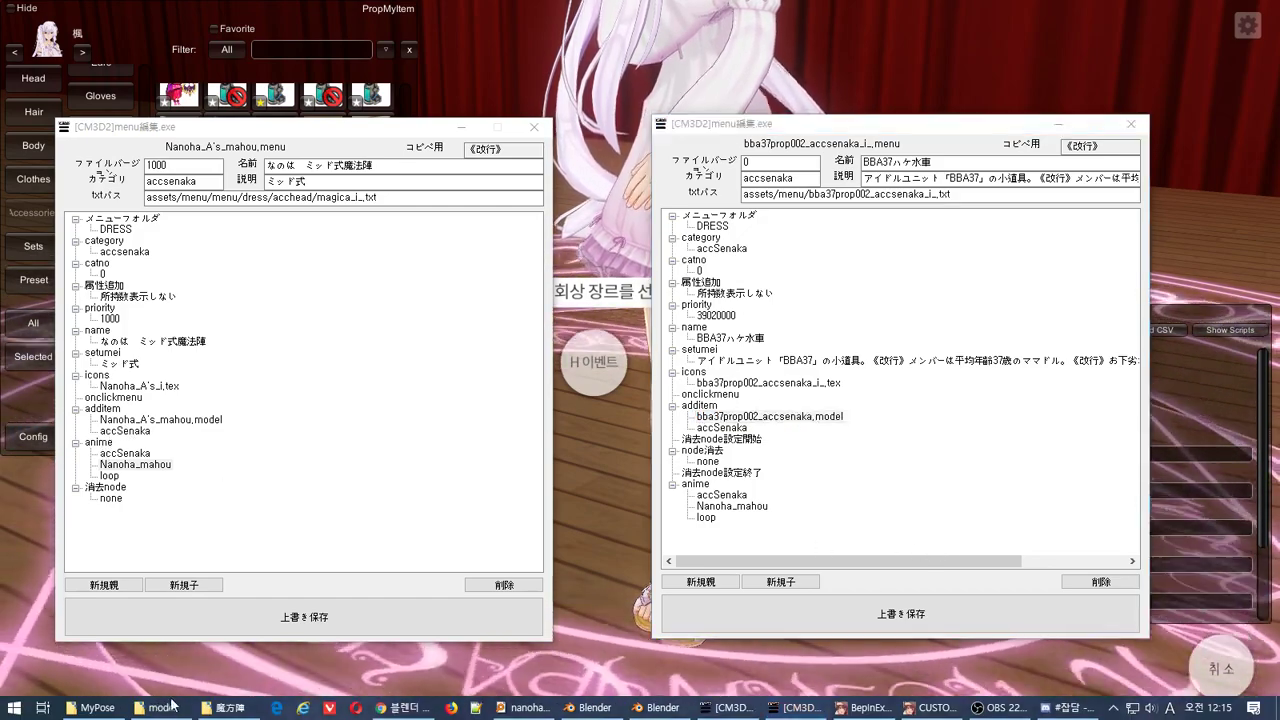
{"action": "left_click", "coordinate": [812, 196]}
{"action": "key", "text": "ctrl+c"}
{"action": "key", "text": "F2"}
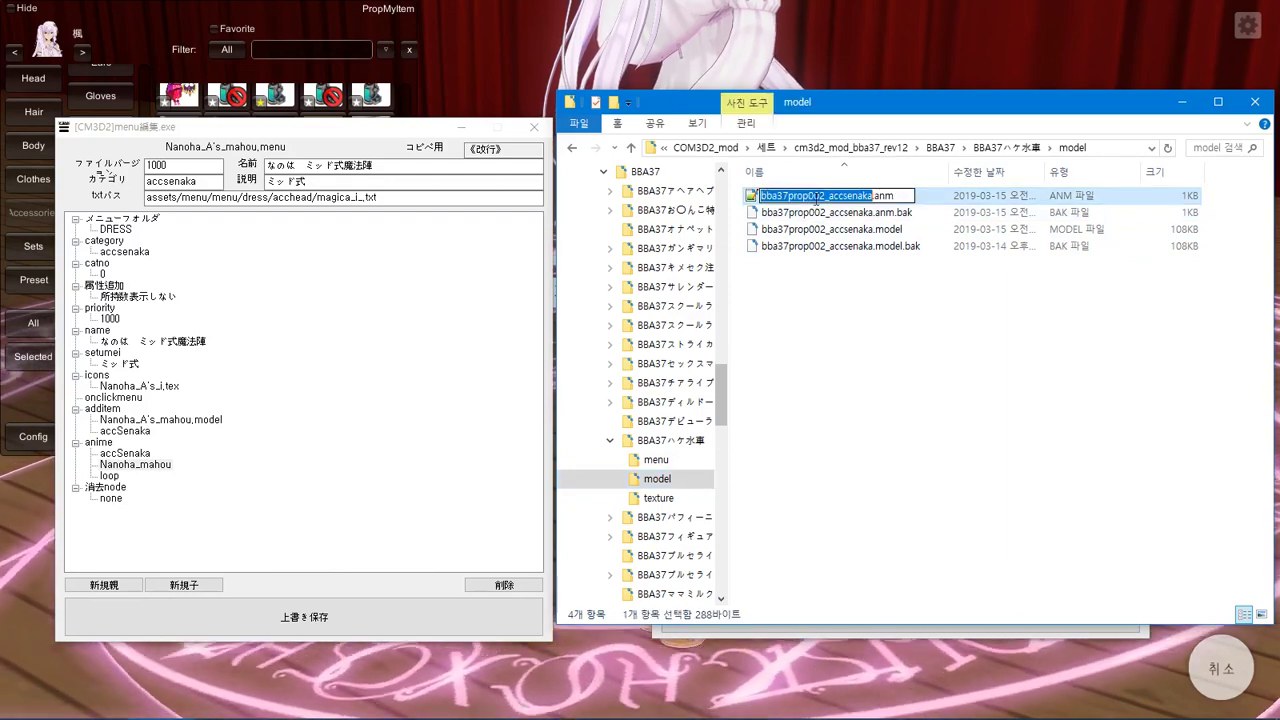
{"action": "key", "text": "alt+Tab"}
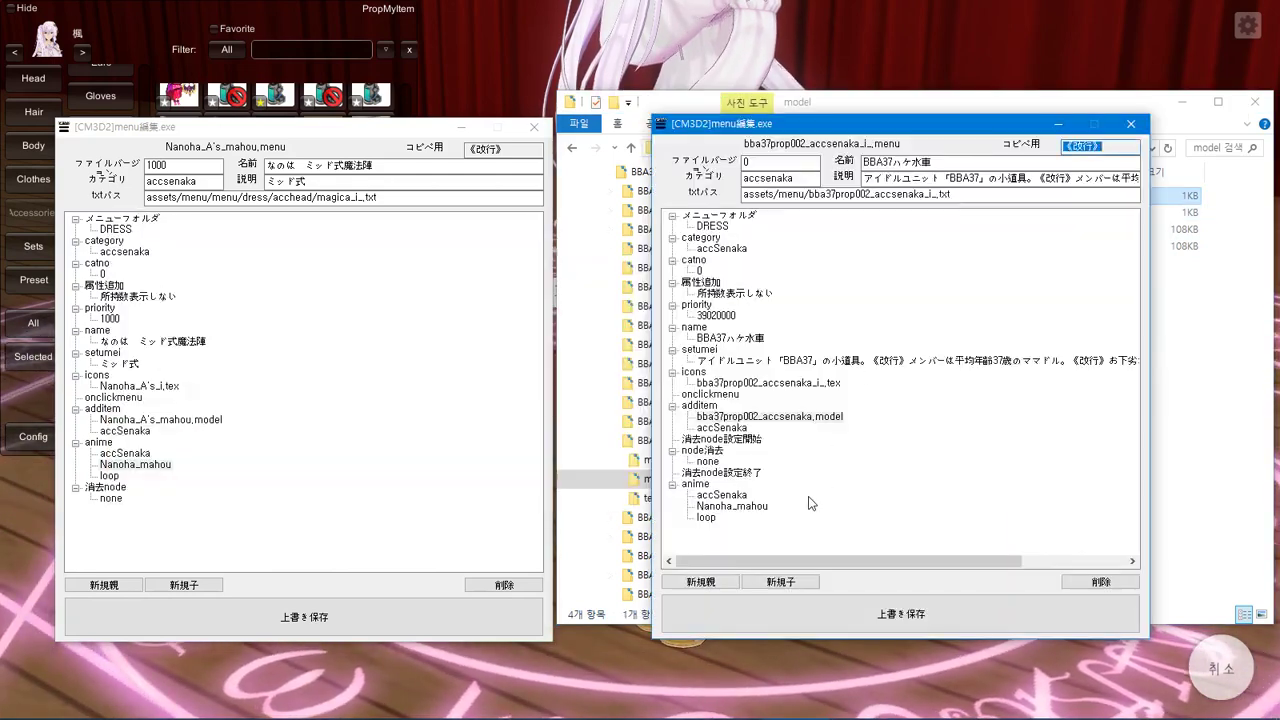
Replace the Nanoha_mahou entry under anime with bba37prop002_accsenaka and overwrite the menu file.
{"action": "left_click", "coordinate": [735, 510]}
{"action": "key", "text": "ctrl+v"}
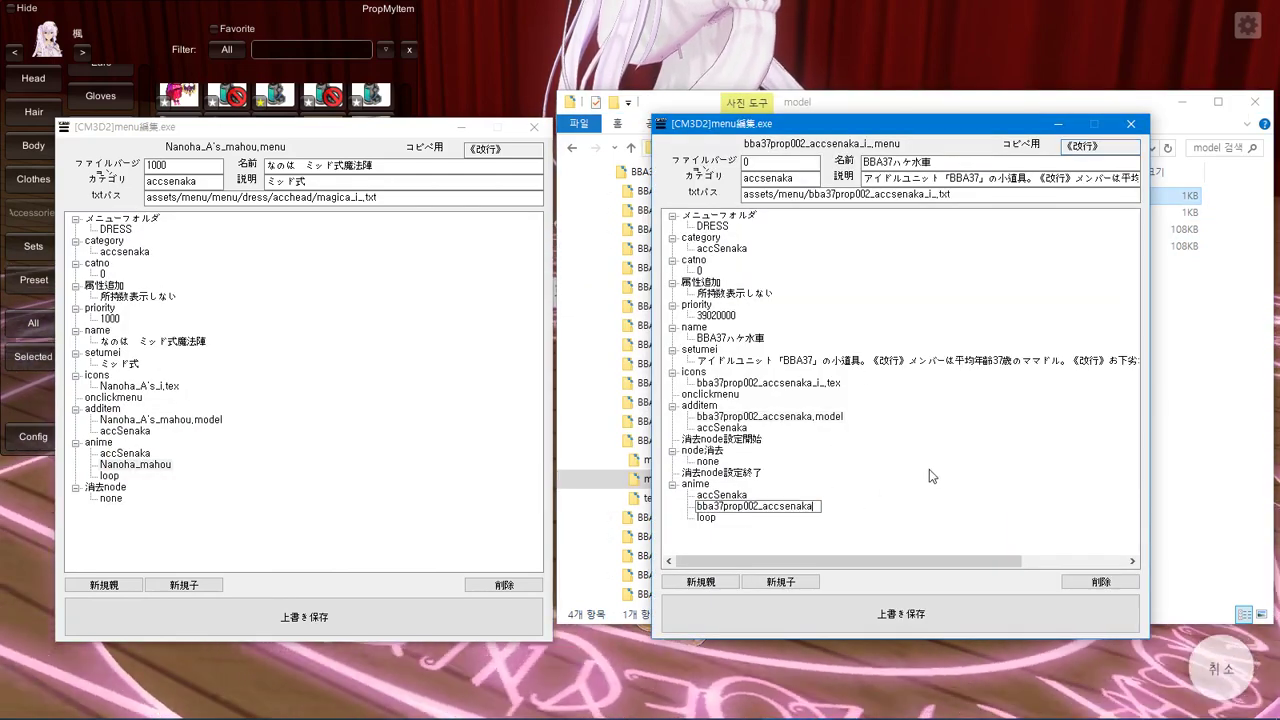
{"action": "key", "text": "Return"}
{"action": "left_click", "coordinate": [910, 618]}
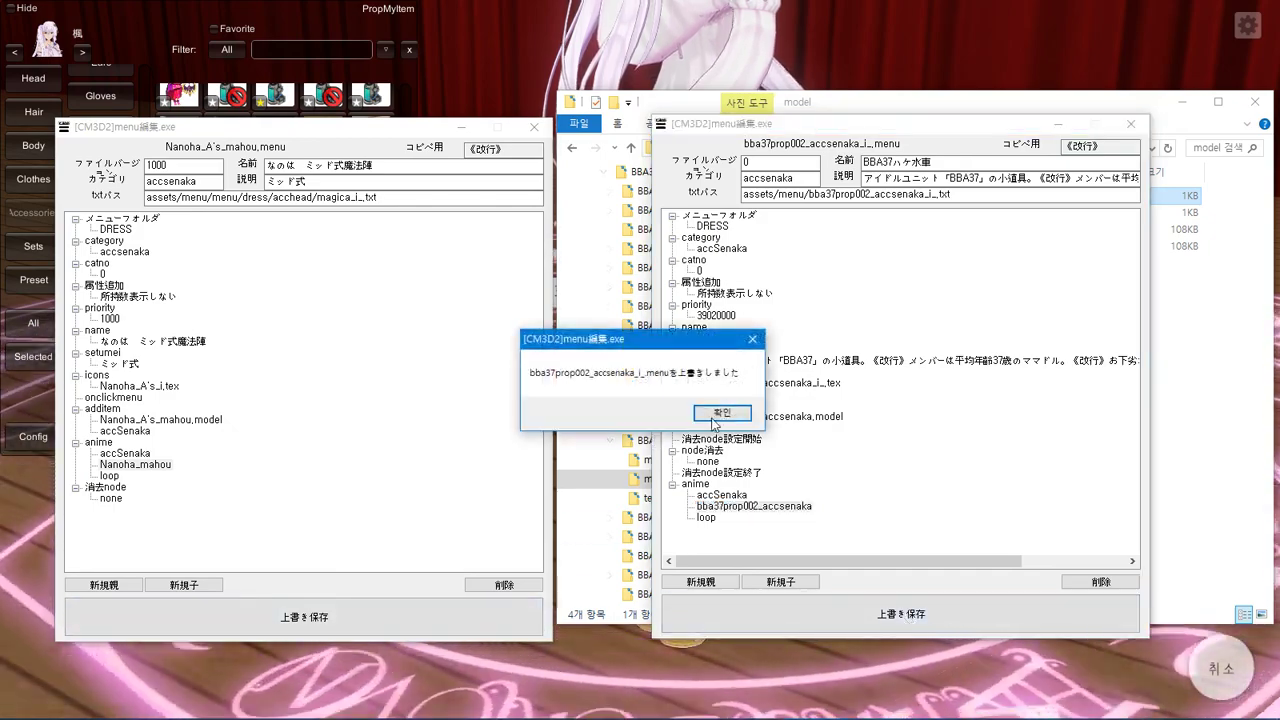
{"action": "left_click", "coordinate": [640, 409]}
Return to the game and equip the brush water wheel accessory on the character to check it.
{"action": "left_click", "coordinate": [573, 39]}
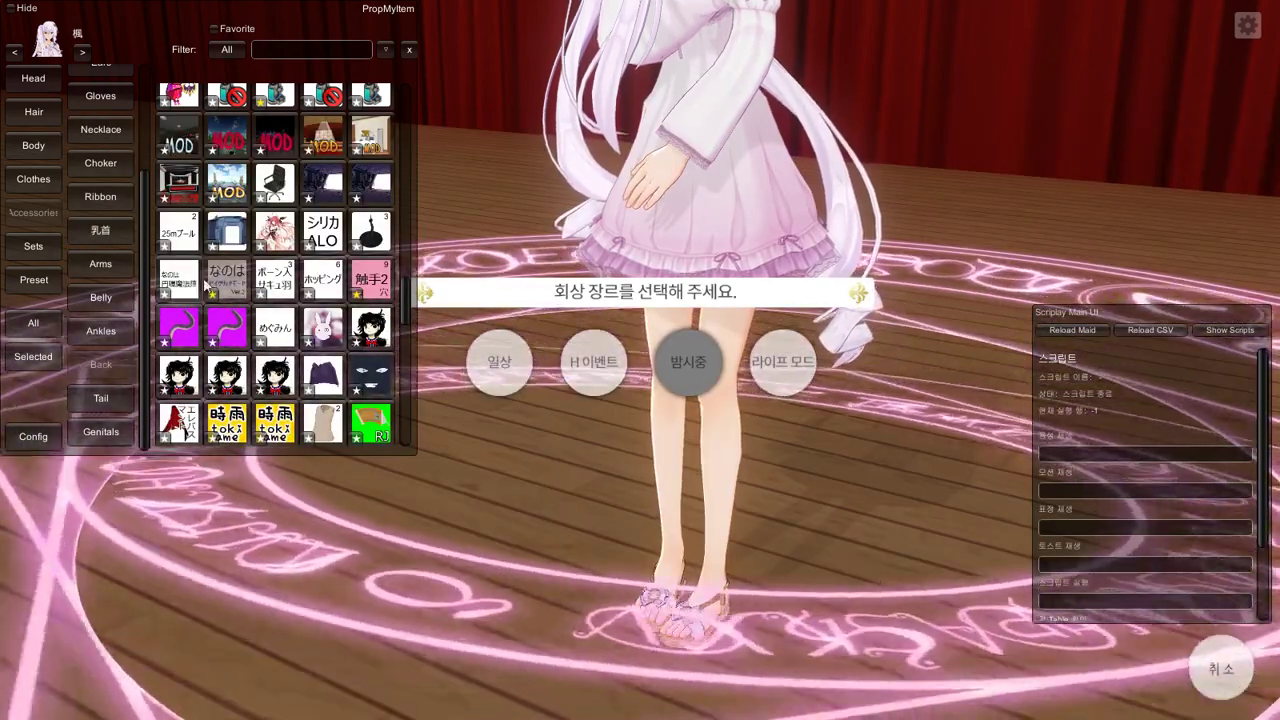
{"action": "scroll", "coordinate": [323, 325], "scroll_direction": "down", "scroll_amount": 10}
{"action": "left_click", "coordinate": [320, 376]}
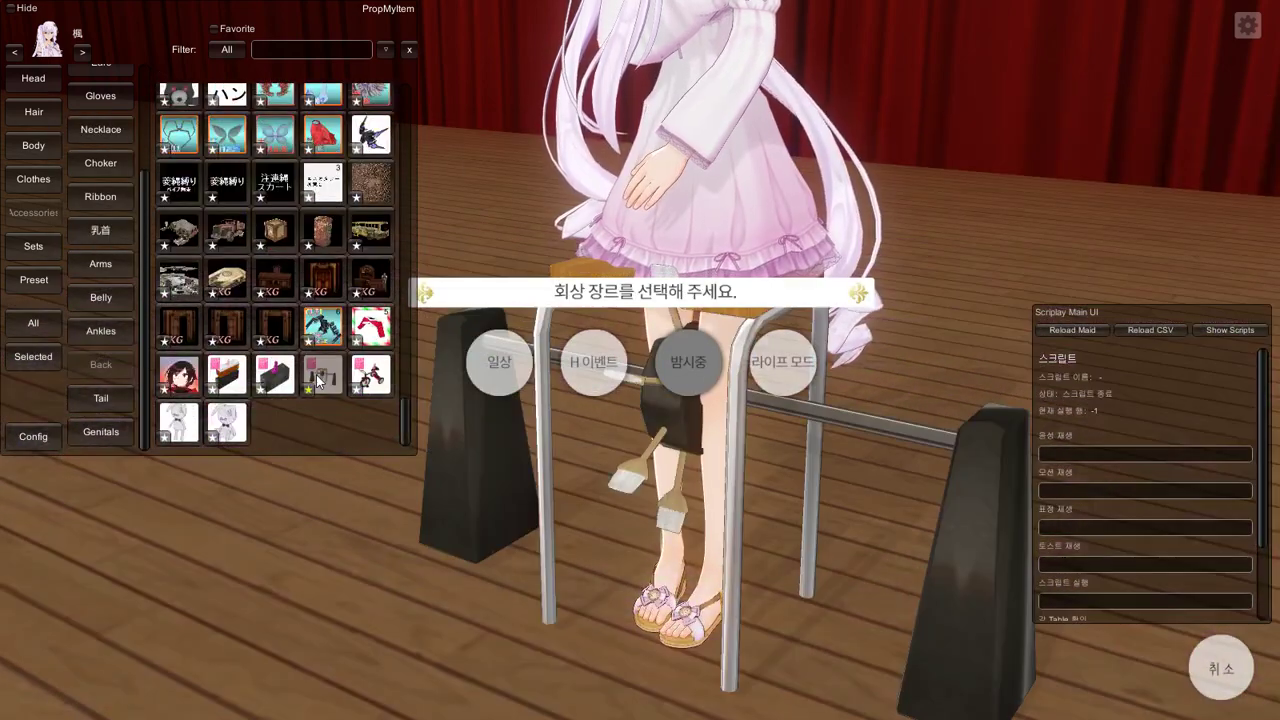
Limit the item list to favorites and equip the Nanoha magic circle on the character.
{"action": "left_click_drag", "start_coordinate": [402, 422], "coordinate": [455, 305]}
{"action": "left_click", "coordinate": [242, 26]}
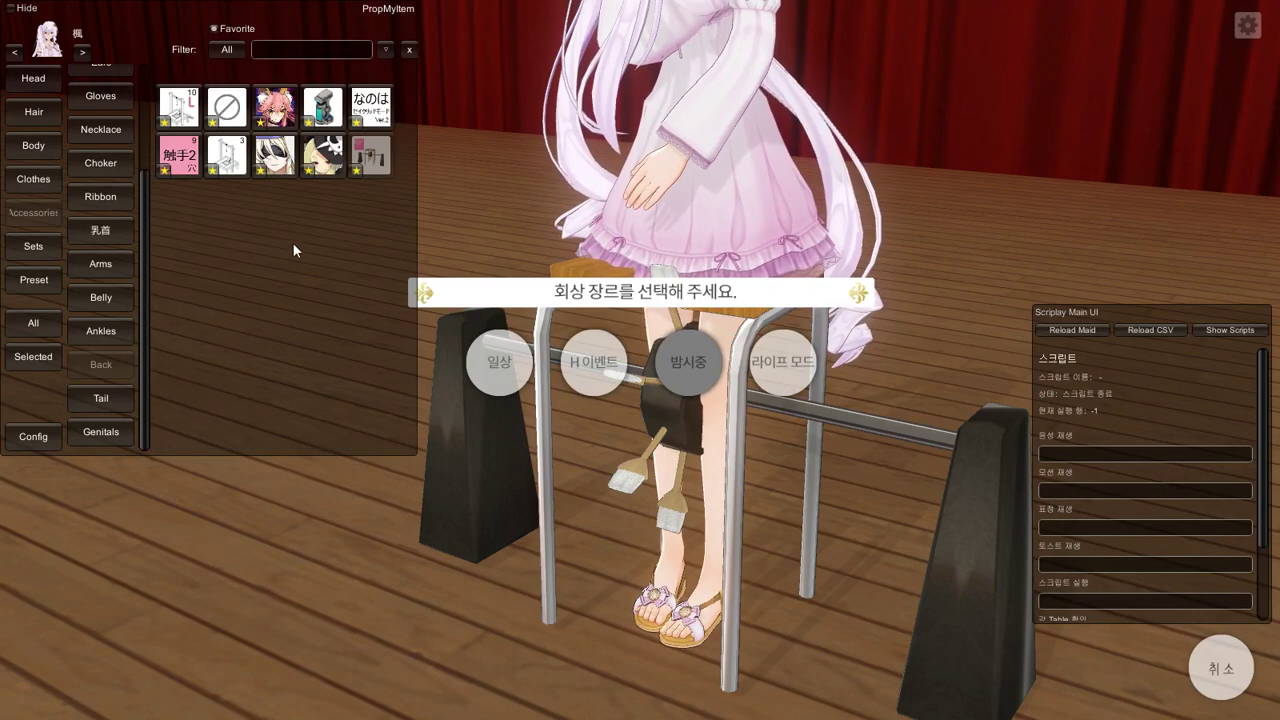
{"action": "left_click", "coordinate": [376, 104]}
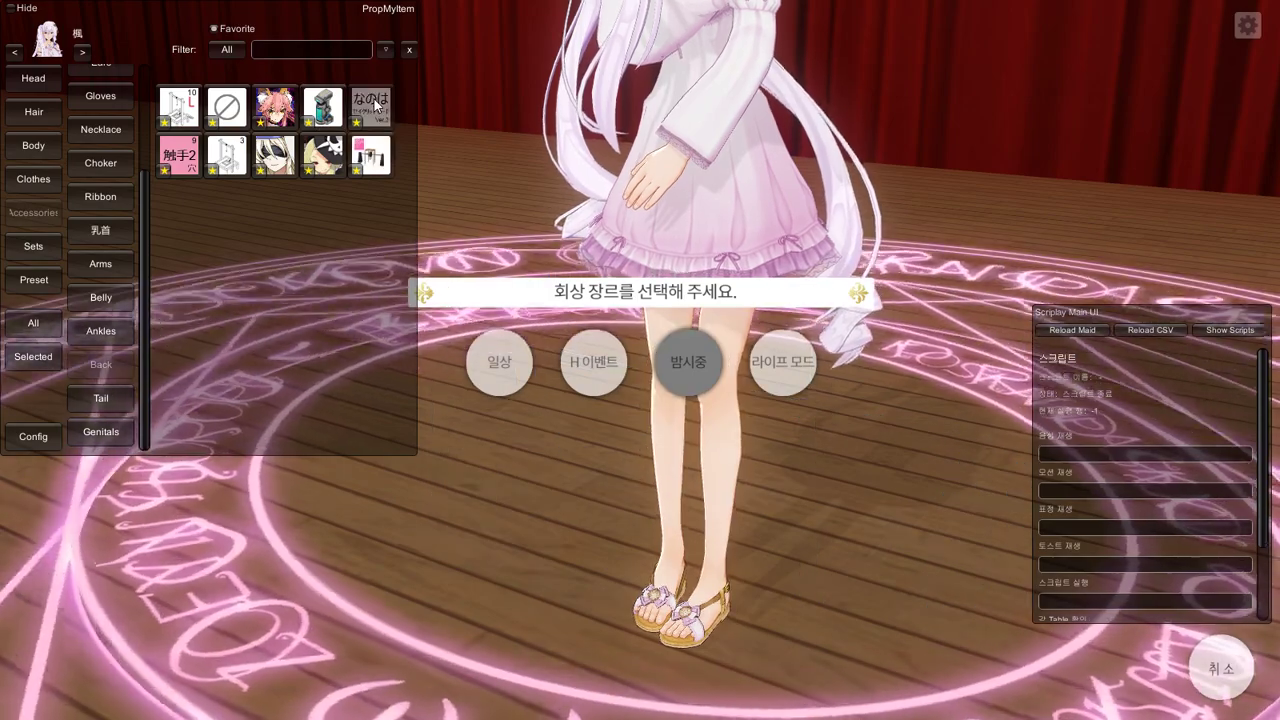
Switch to the water wheel's Blender window and examine the custom properties of its armature and of Bone1.
{"action": "key", "text": "alt+Tab"}
{"action": "key", "text": "alt+Tab"}
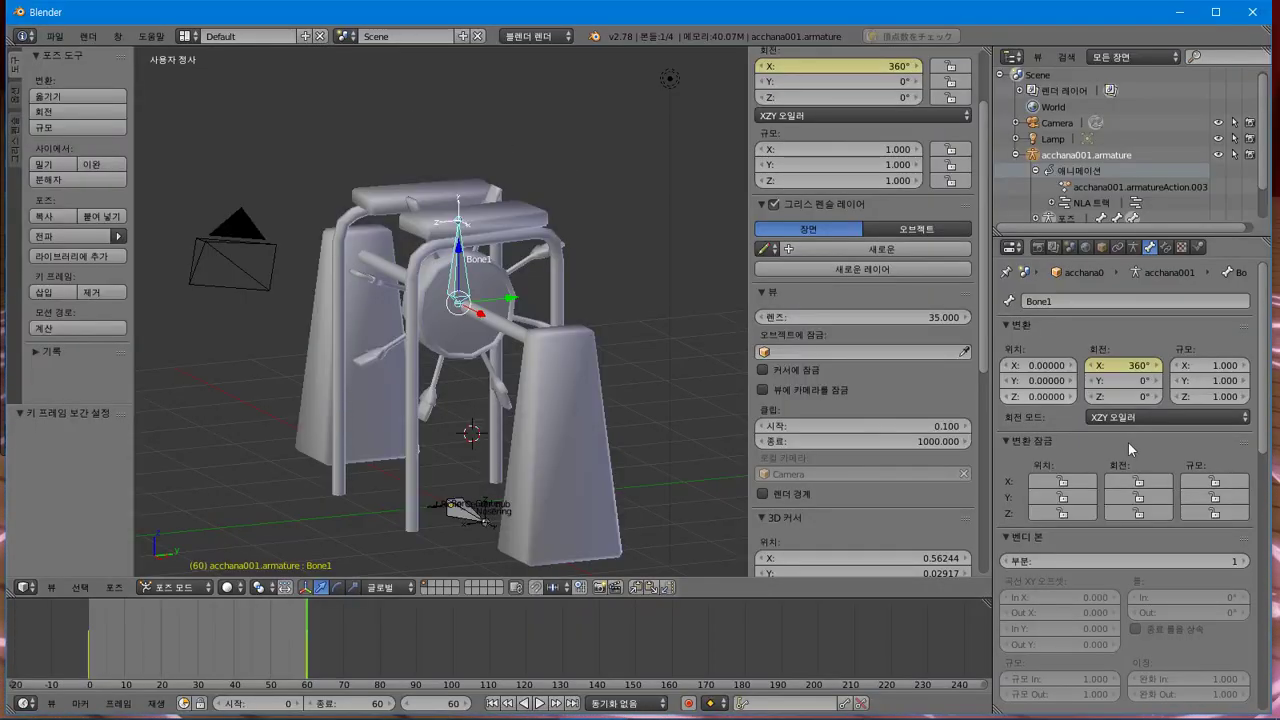
{"action": "left_click", "coordinate": [1139, 249]}
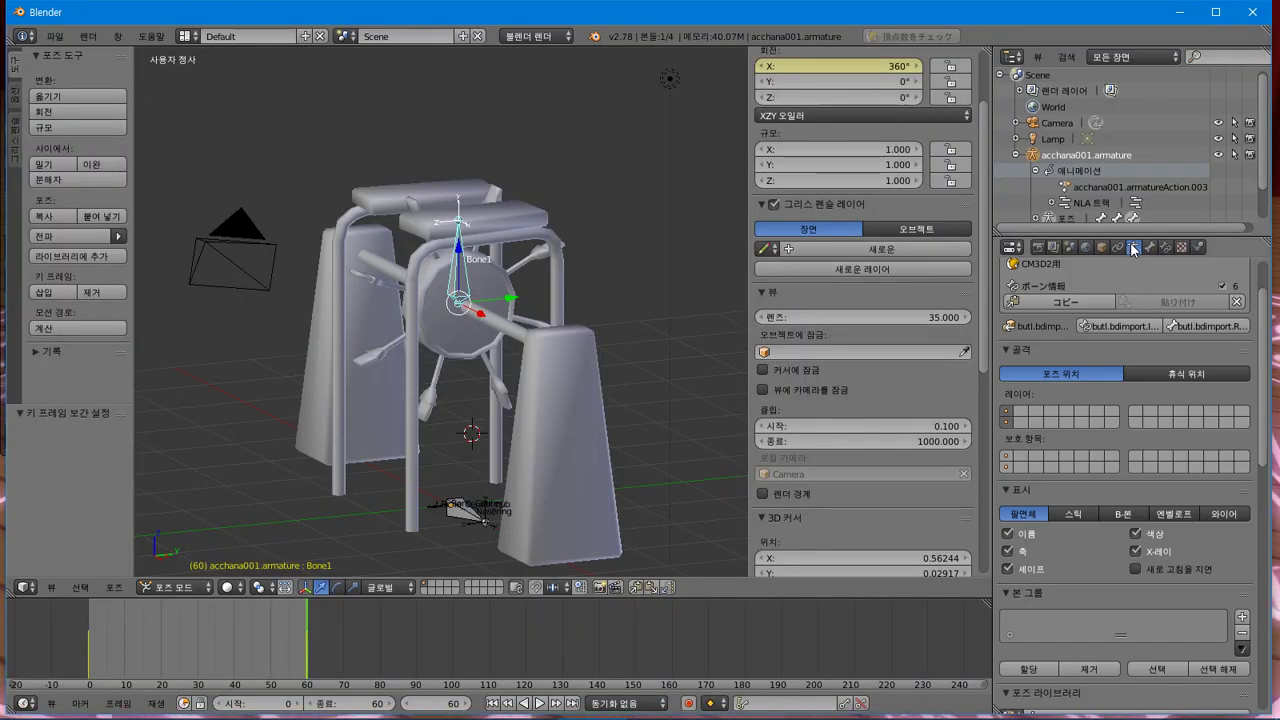
{"action": "left_click_drag", "start_coordinate": [1266, 354], "coordinate": [1263, 650]}
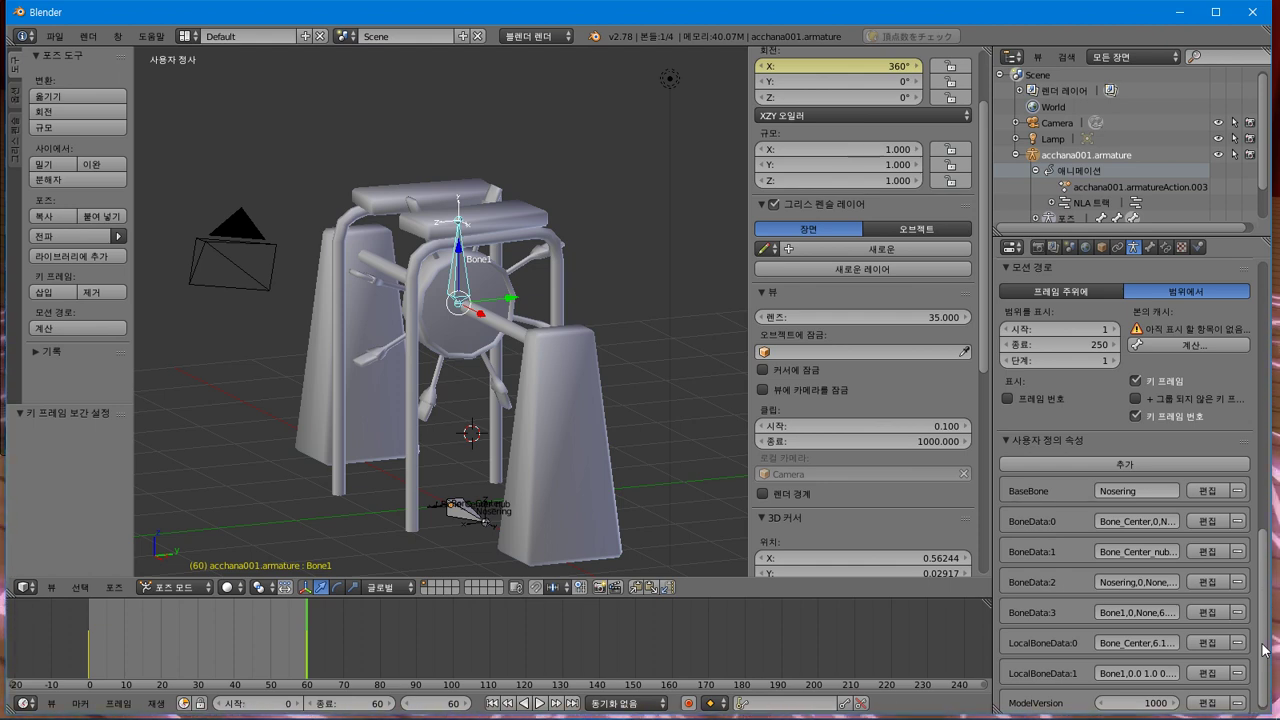
{"action": "left_click_drag", "start_coordinate": [1265, 650], "coordinate": [1265, 649]}
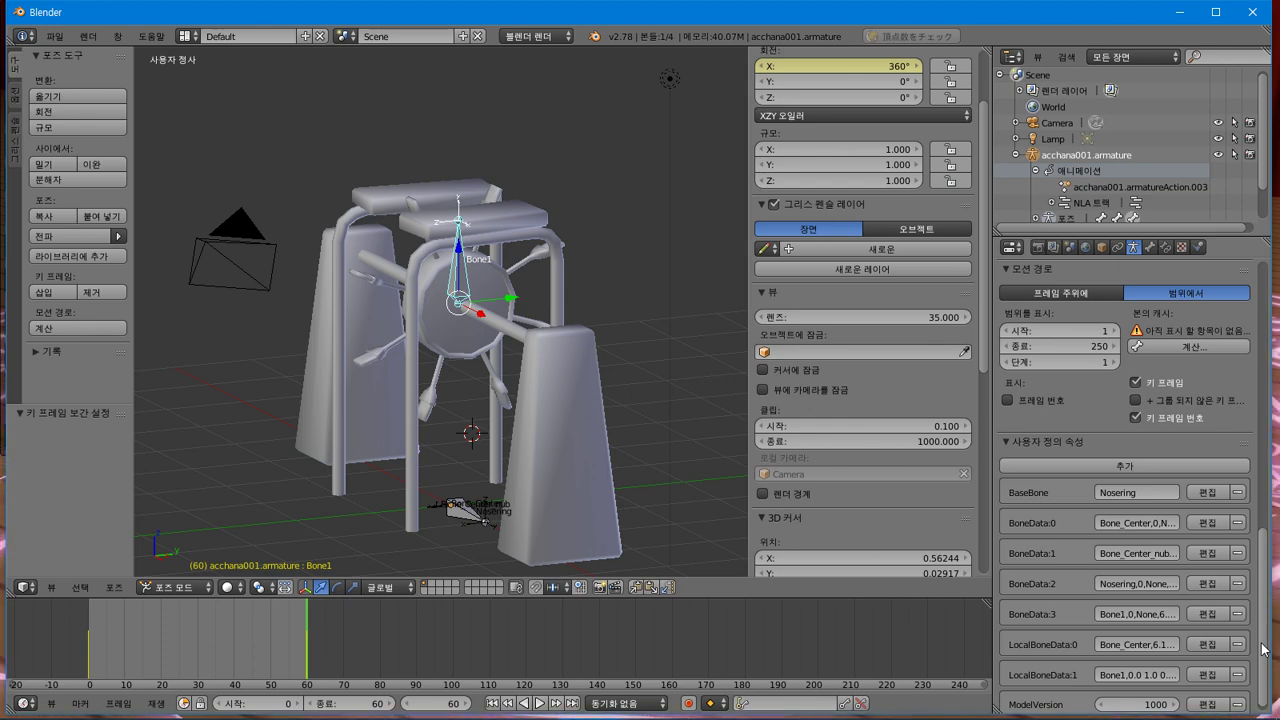
{"action": "left_click", "coordinate": [1149, 247]}
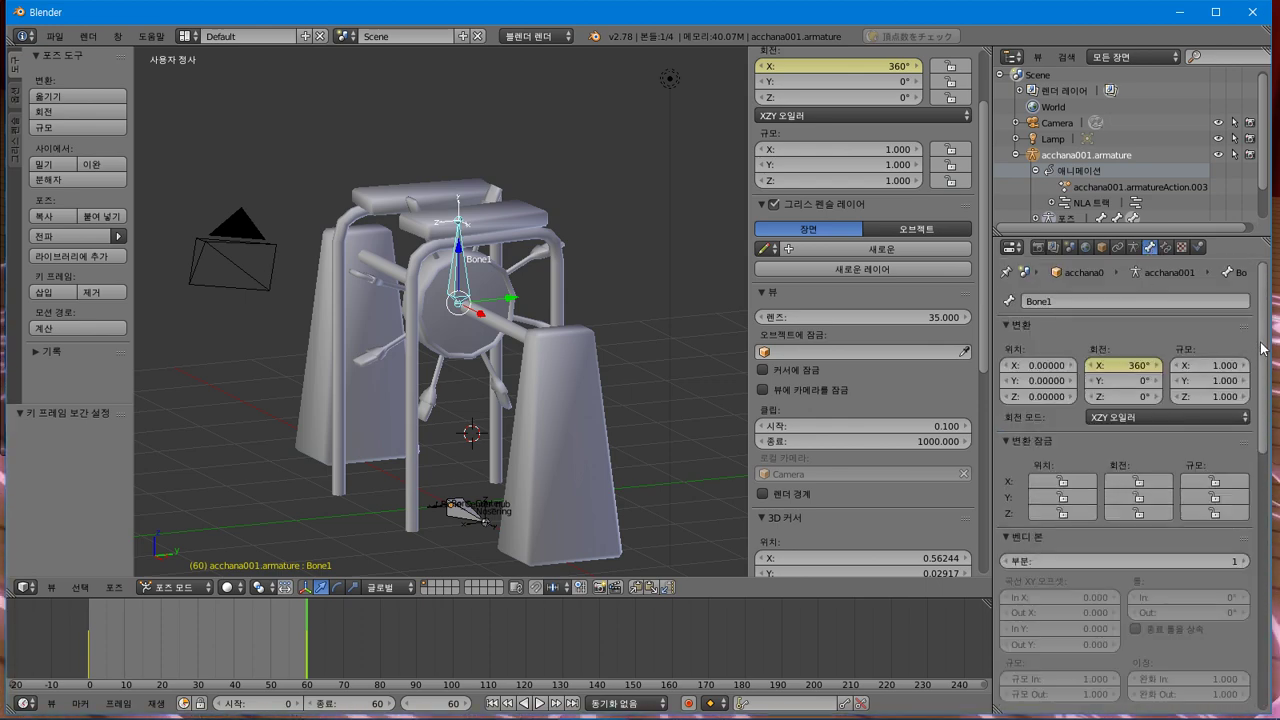
{"action": "left_click_drag", "start_coordinate": [1262, 348], "coordinate": [1252, 622]}
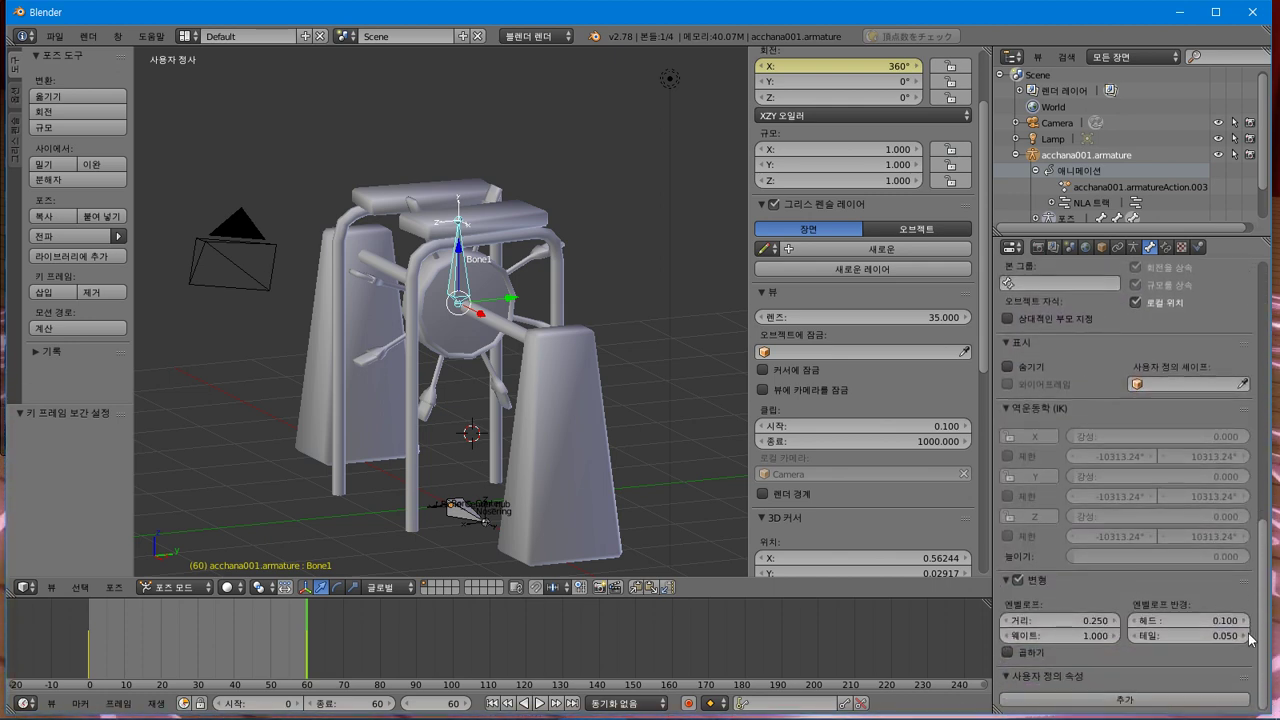
{"action": "left_click_drag", "start_coordinate": [1250, 640], "coordinate": [1256, 256]}
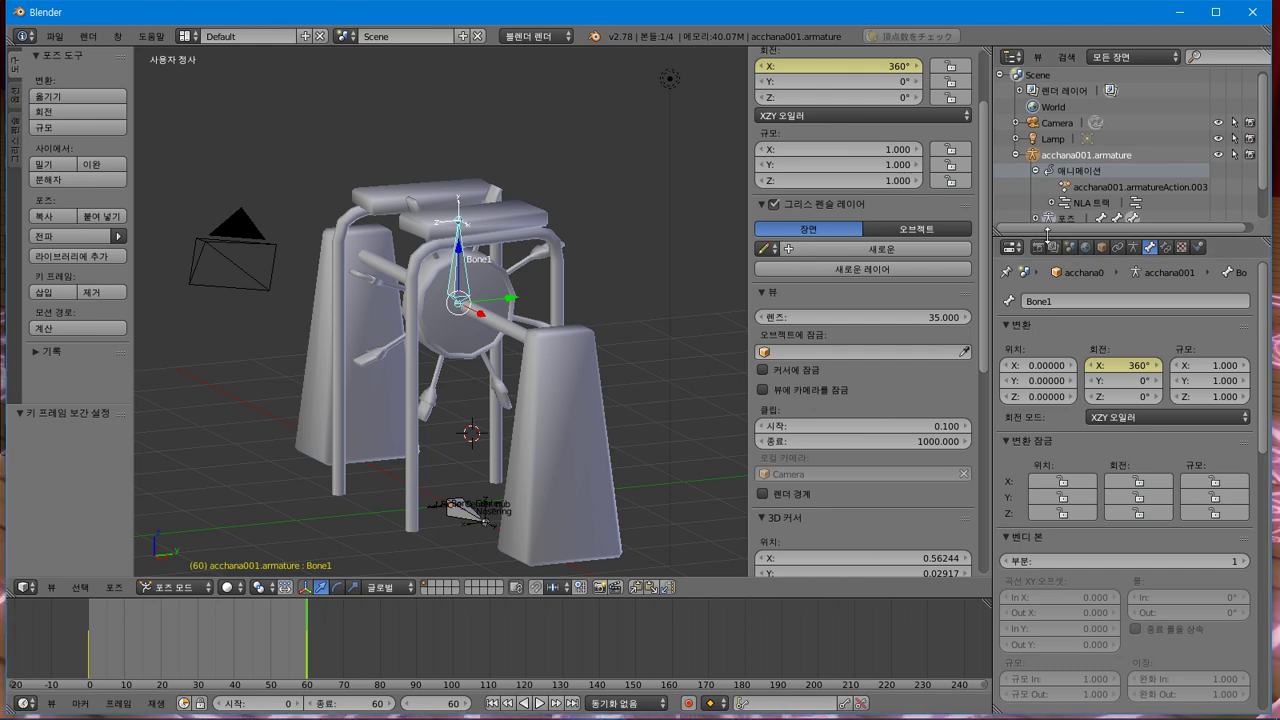
{"action": "left_click_drag", "start_coordinate": [1087, 238], "coordinate": [1087, 272]}
Switch to the magic circle's Blender window and examine its armature properties down to the custom properties.
{"action": "key", "text": "alt+Tab"}
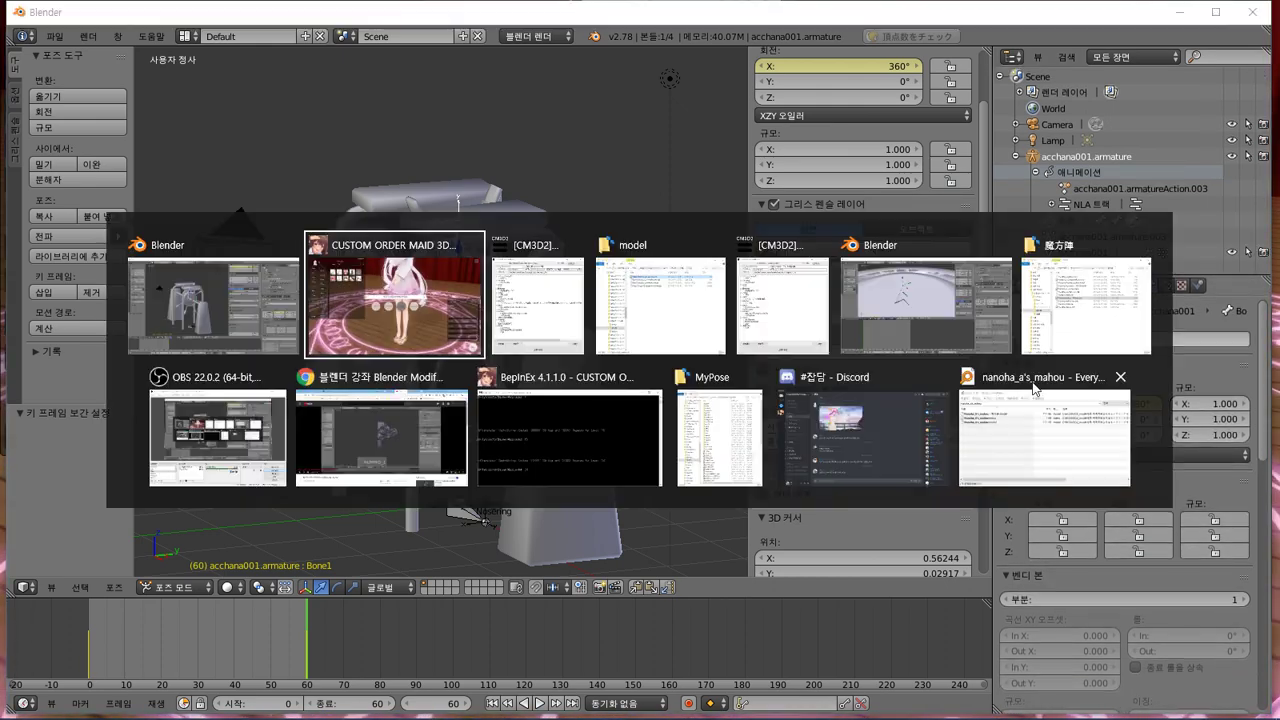
{"action": "left_click", "coordinate": [926, 300]}
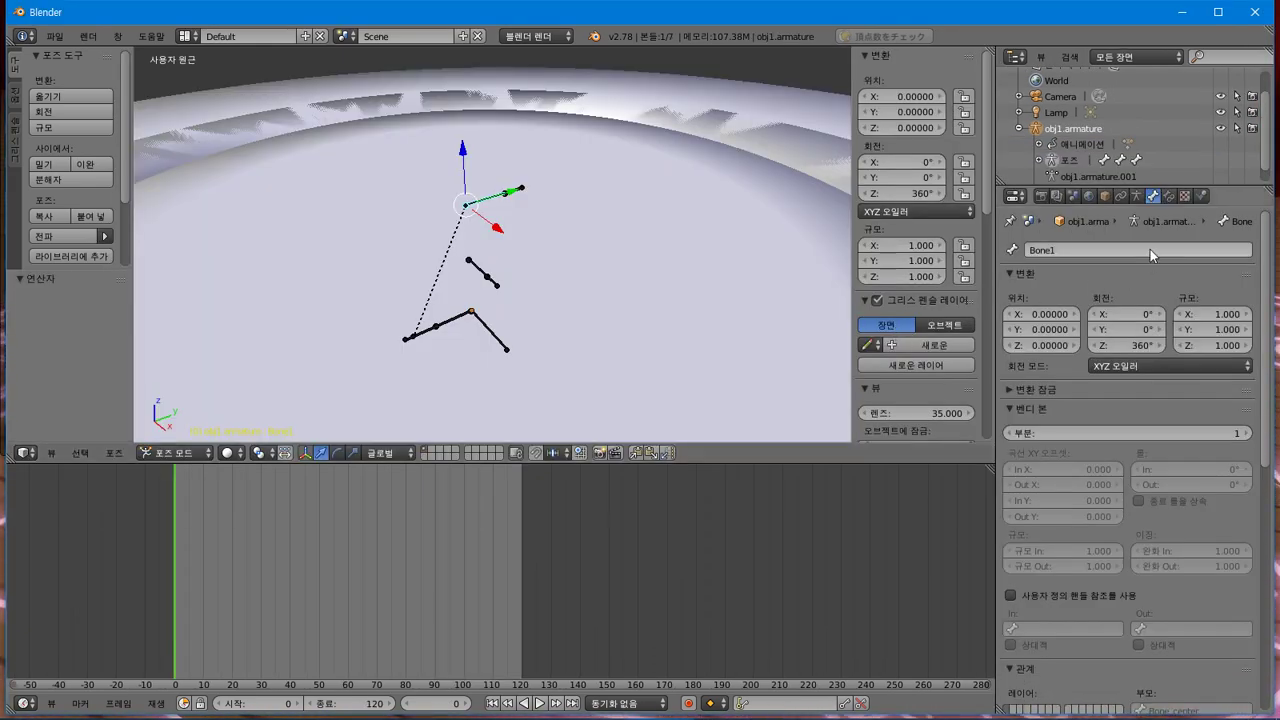
{"action": "scroll", "coordinate": [1050, 160], "scroll_direction": "down", "scroll_amount": 5}
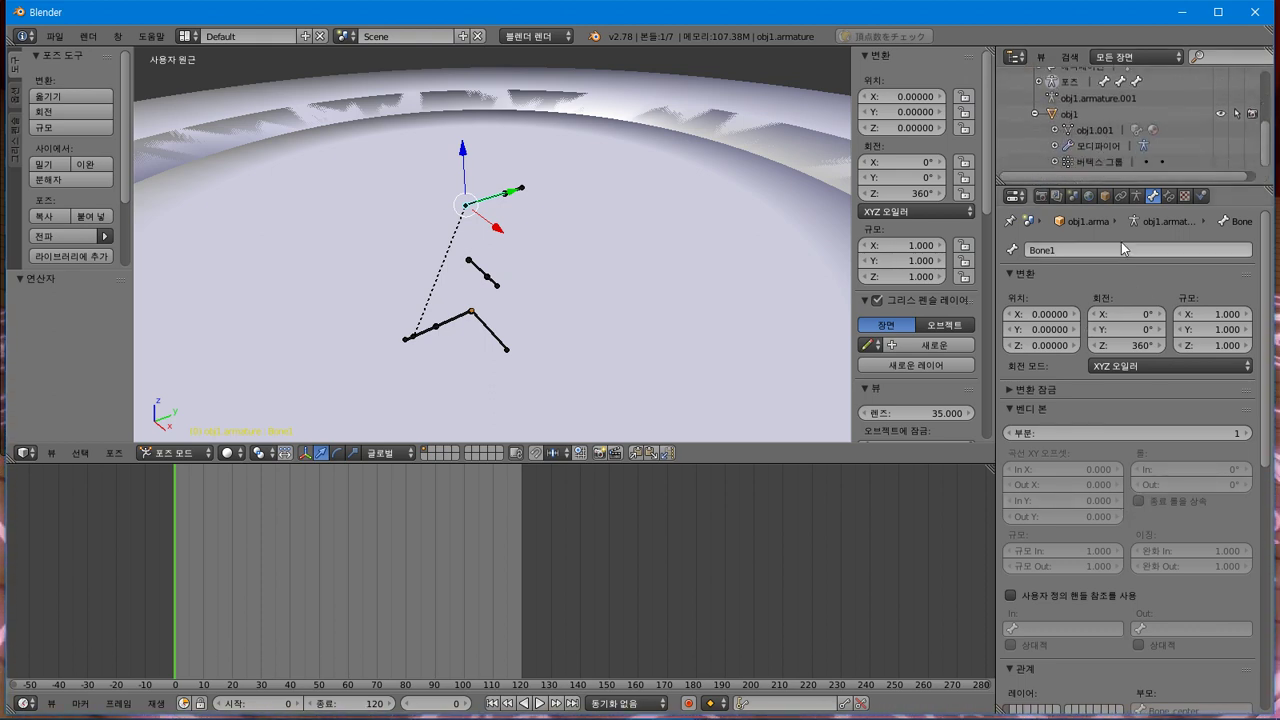
{"action": "left_click", "coordinate": [1135, 197]}
{"action": "scroll", "coordinate": [1133, 300], "scroll_direction": "down", "scroll_amount": 8}
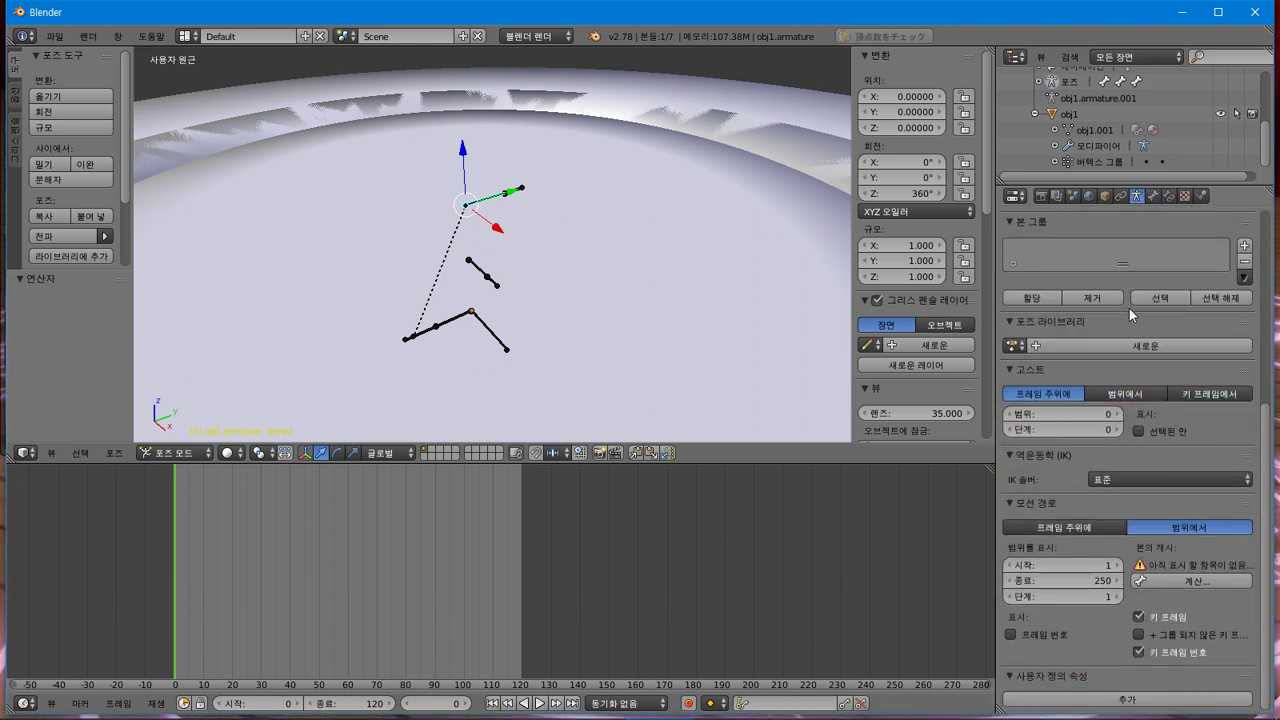
{"action": "scroll", "coordinate": [1129, 308], "scroll_direction": "up", "scroll_amount": 6}
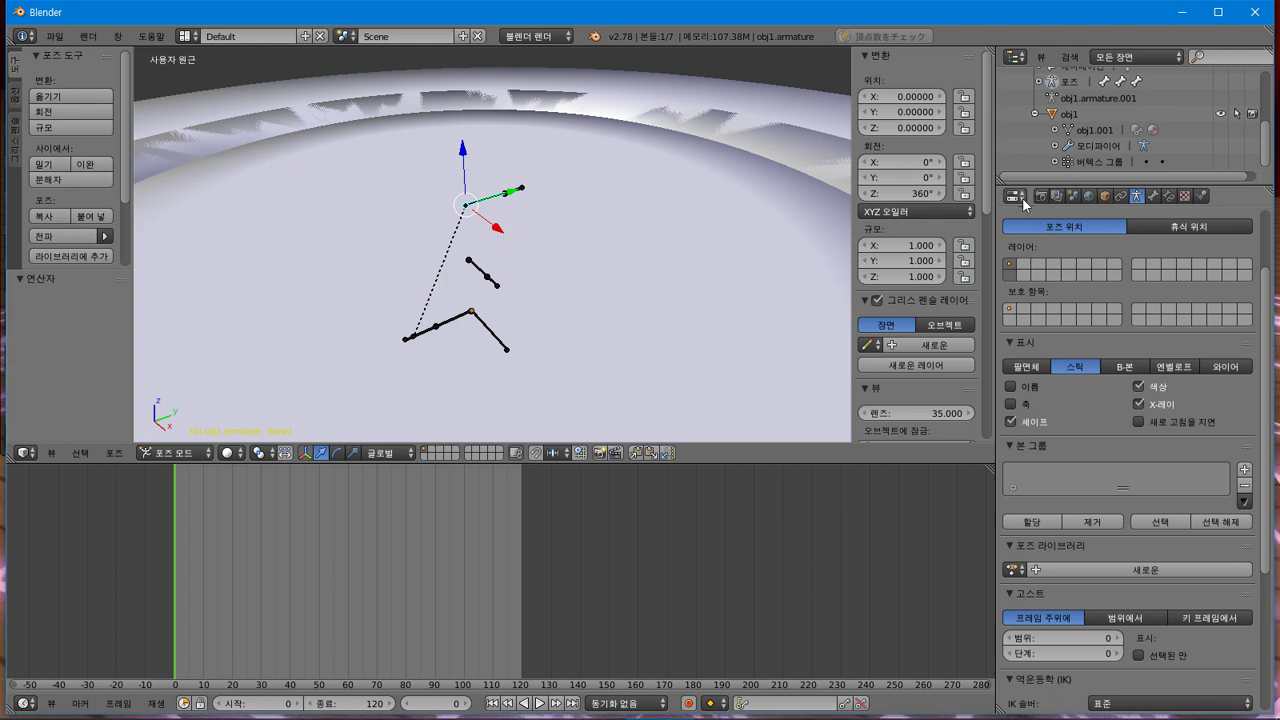
{"action": "key", "text": "super"}
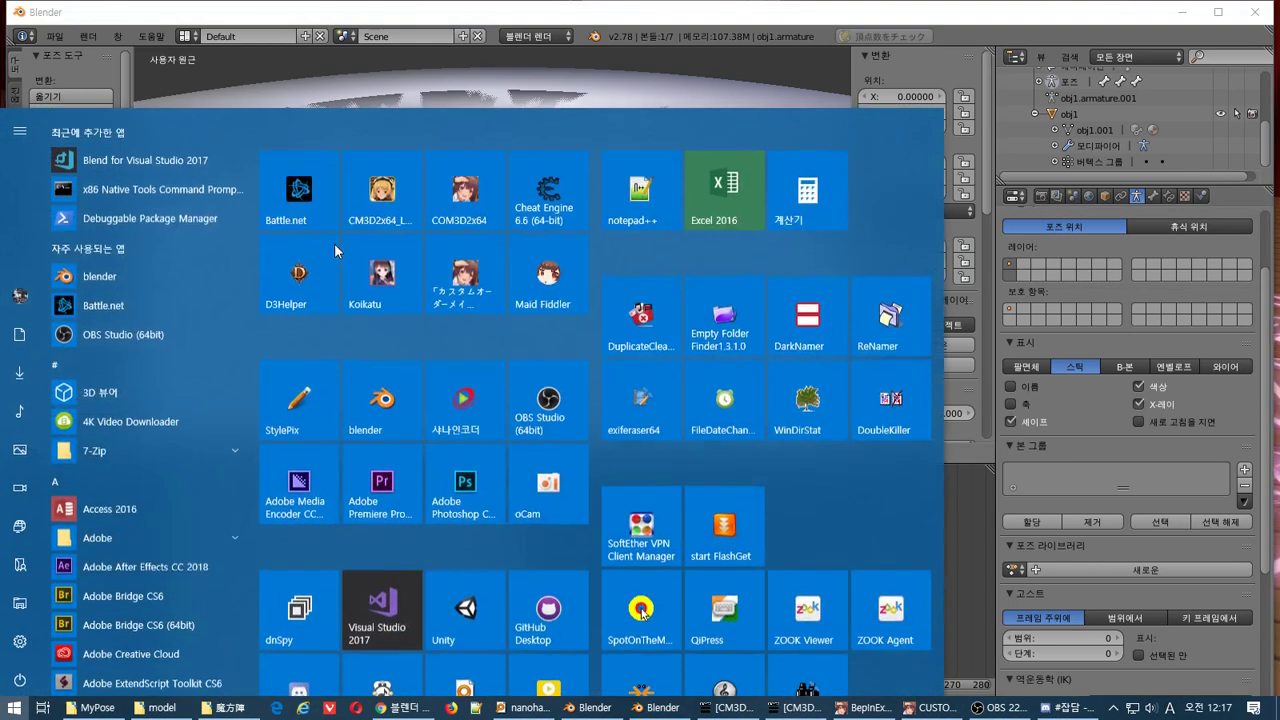
{"action": "key", "text": "super"}
{"action": "left_click", "coordinate": [996, 716]}
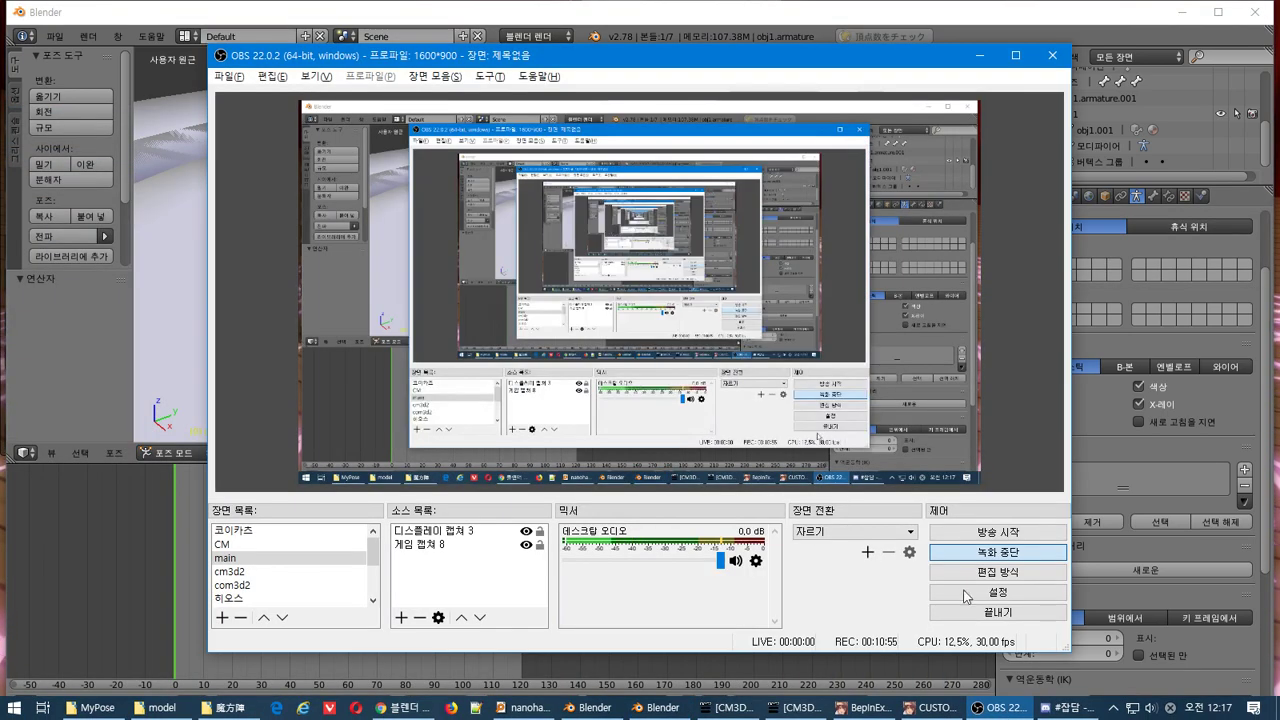